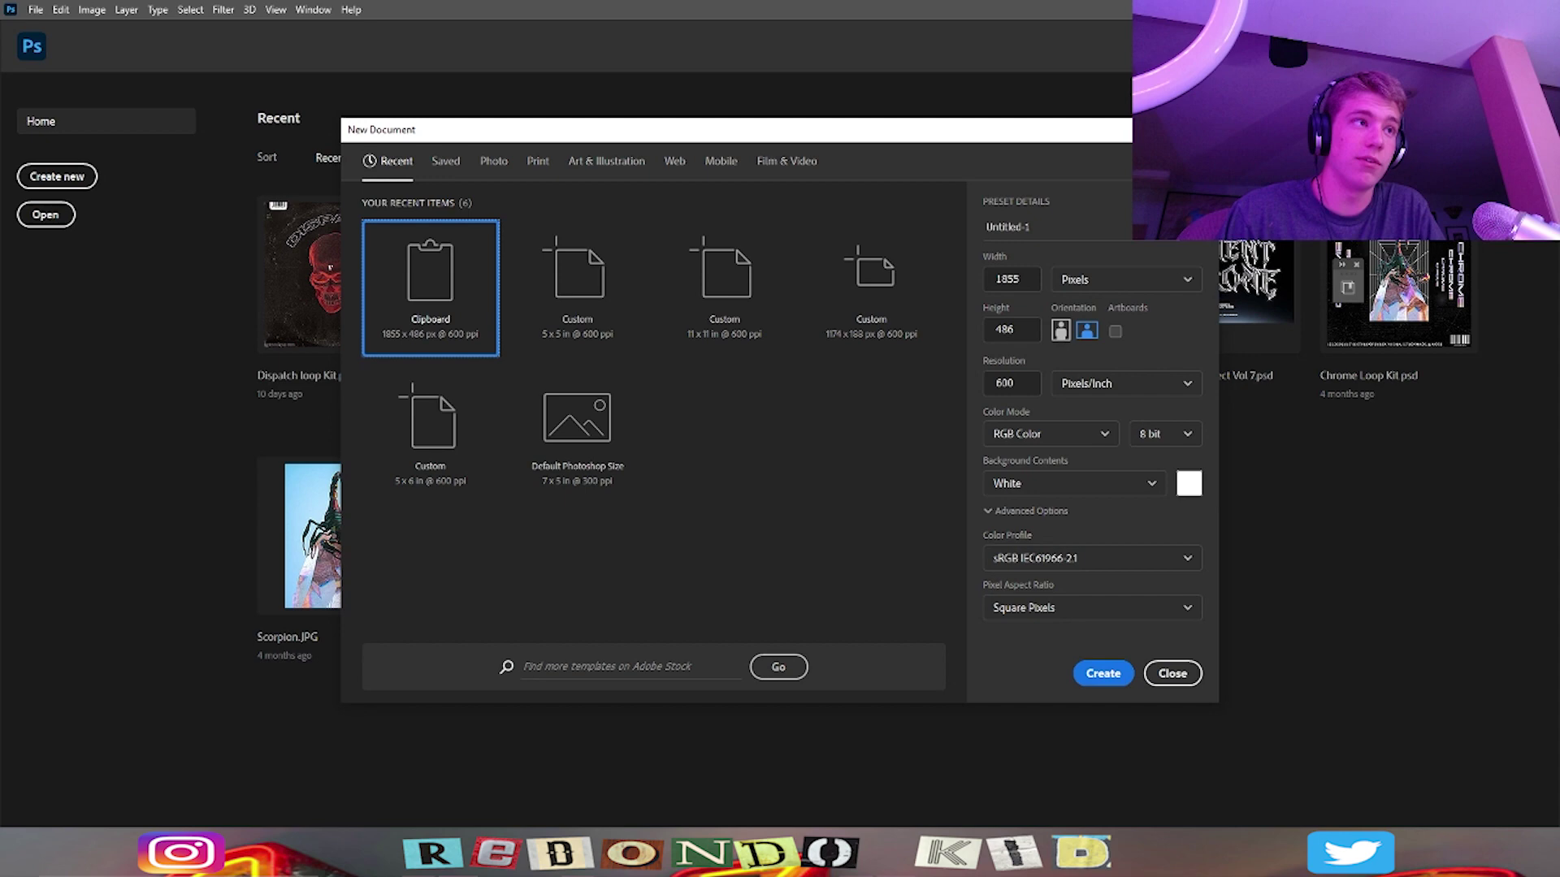
Switch to Pinterest and look through the related pins below the ASTRO digital art pin for cover inspiration.
click(457, 853)
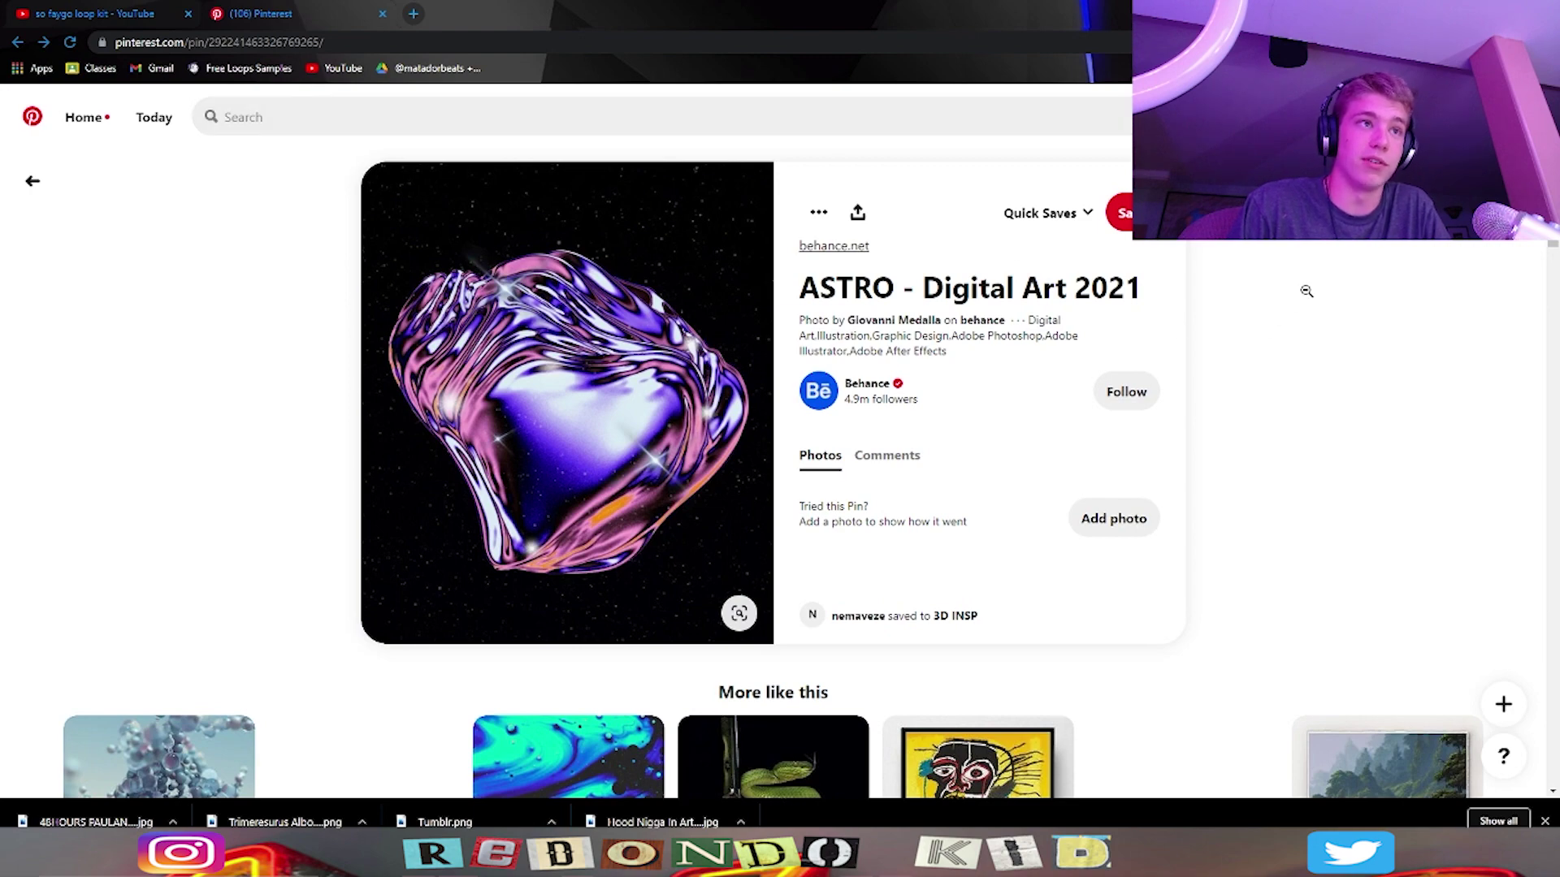
scroll(1306, 293, down, 3)
scroll(1296, 325, up, 3)
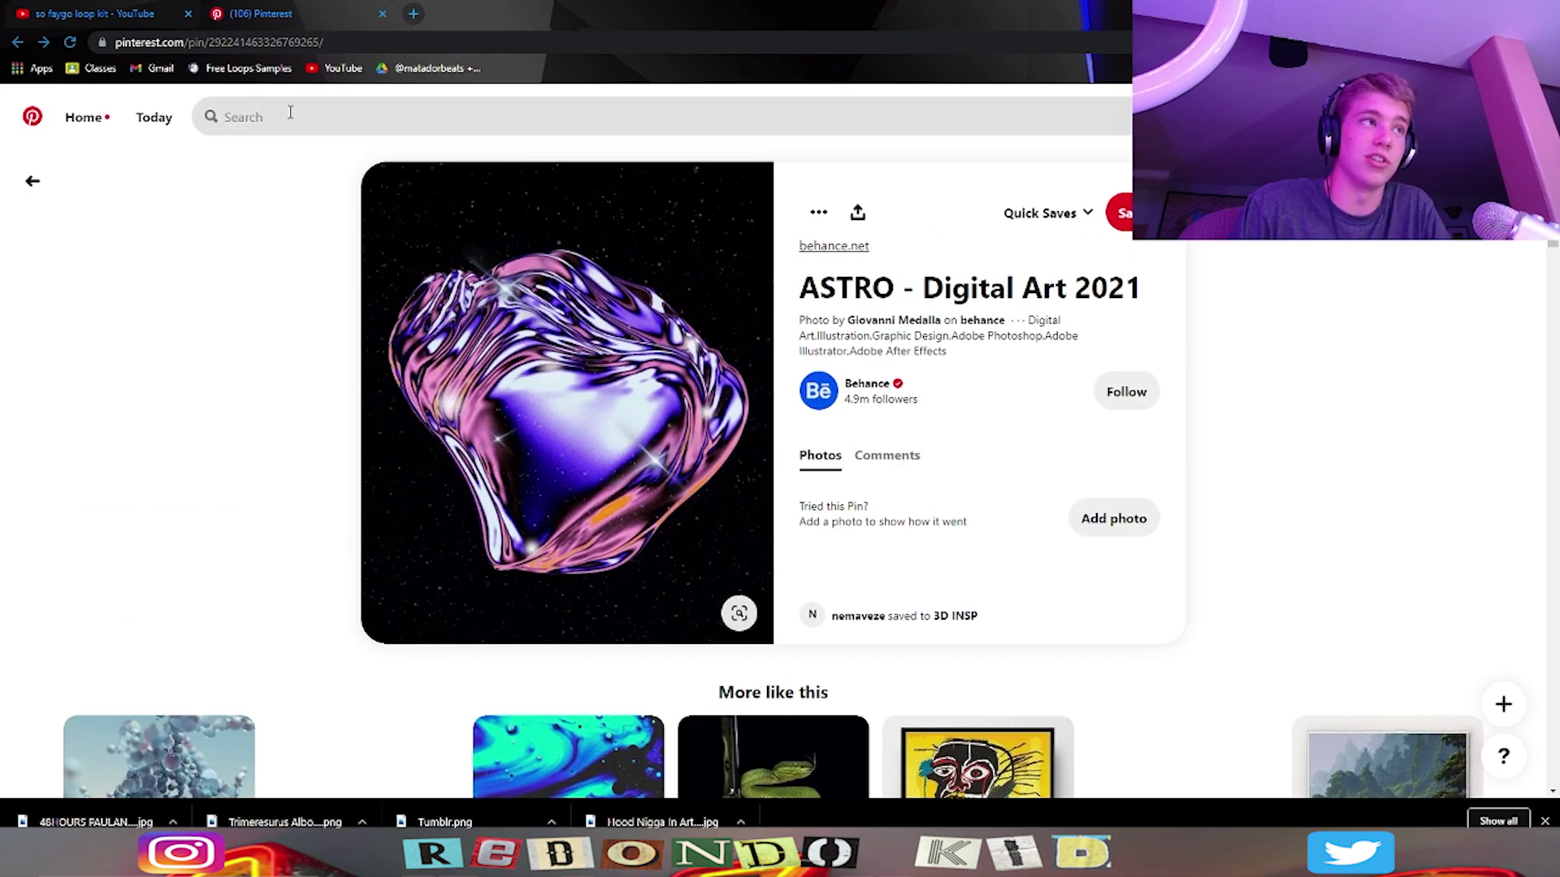
scroll(376, 278, down, 5)
scroll(358, 383, up, 5)
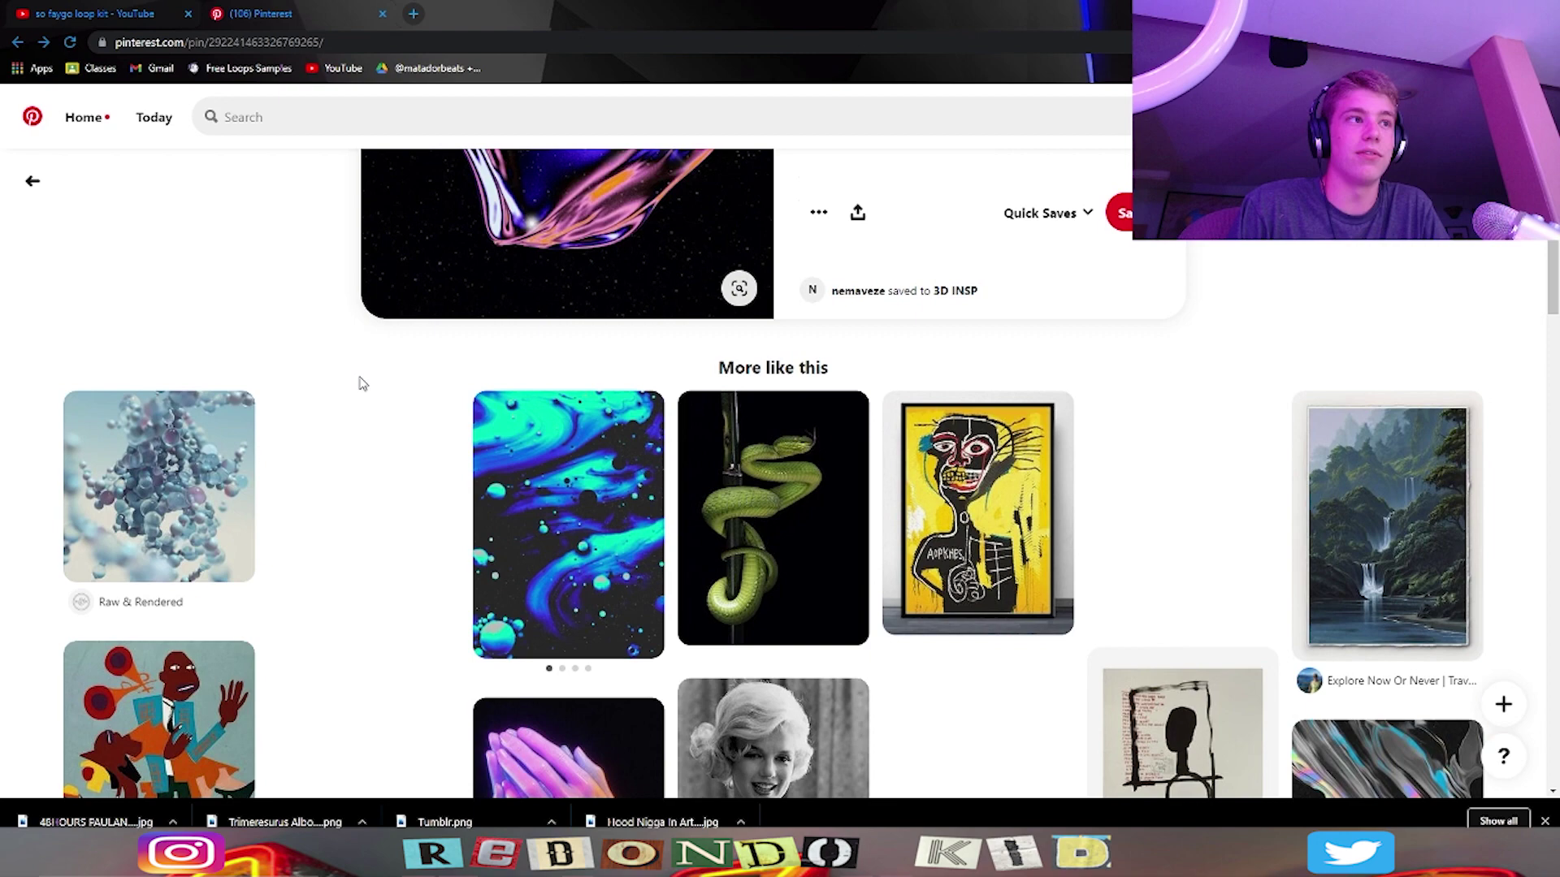
scroll(347, 258, down, 5)
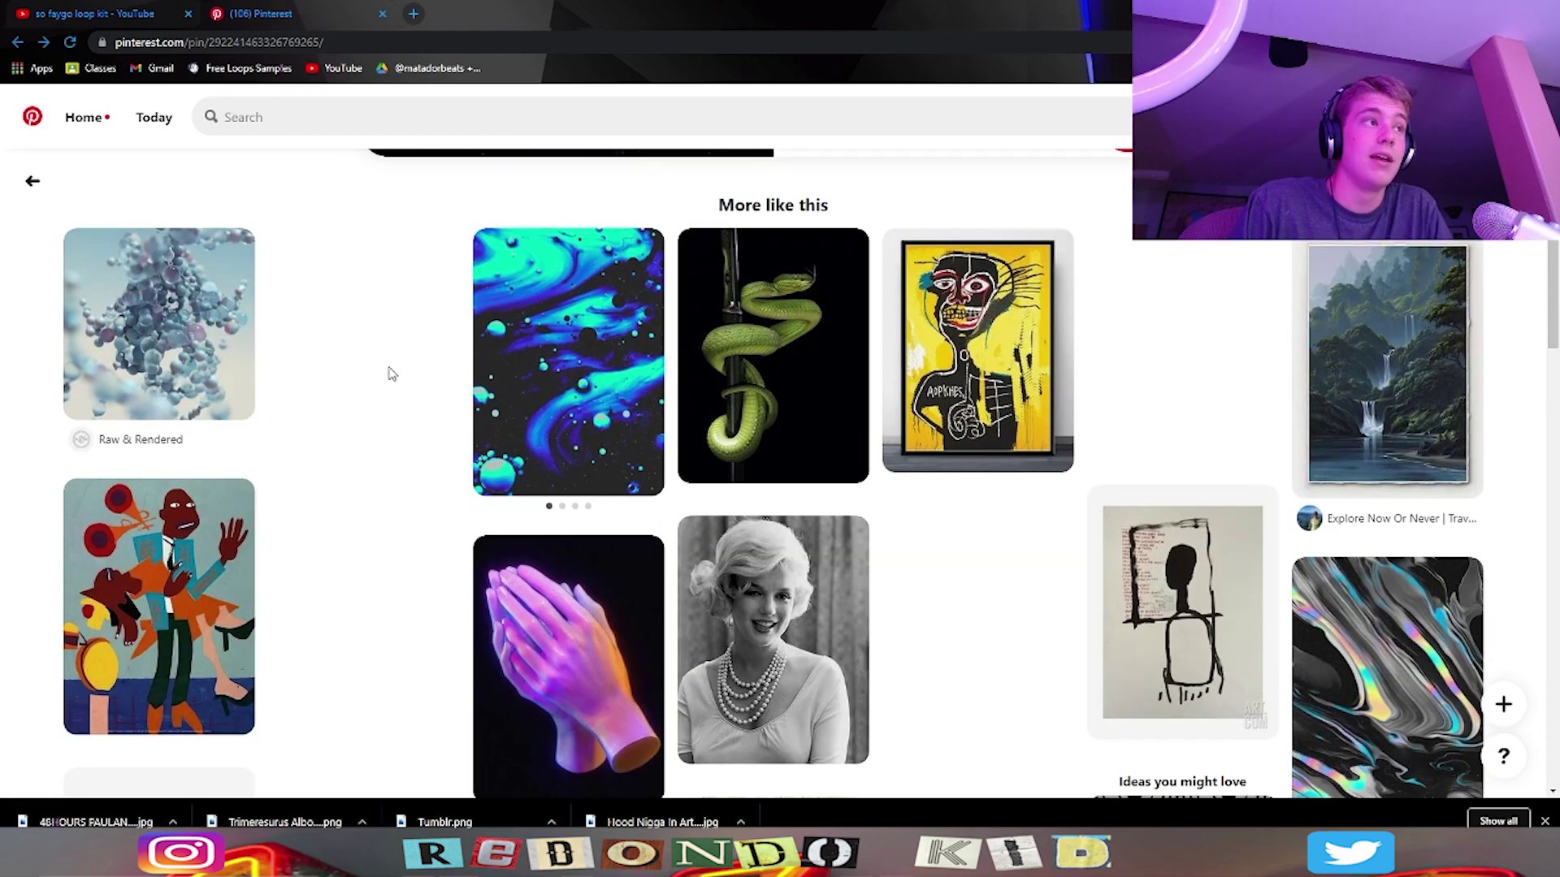
scroll(388, 373, up, 1)
scroll(324, 366, up, 5)
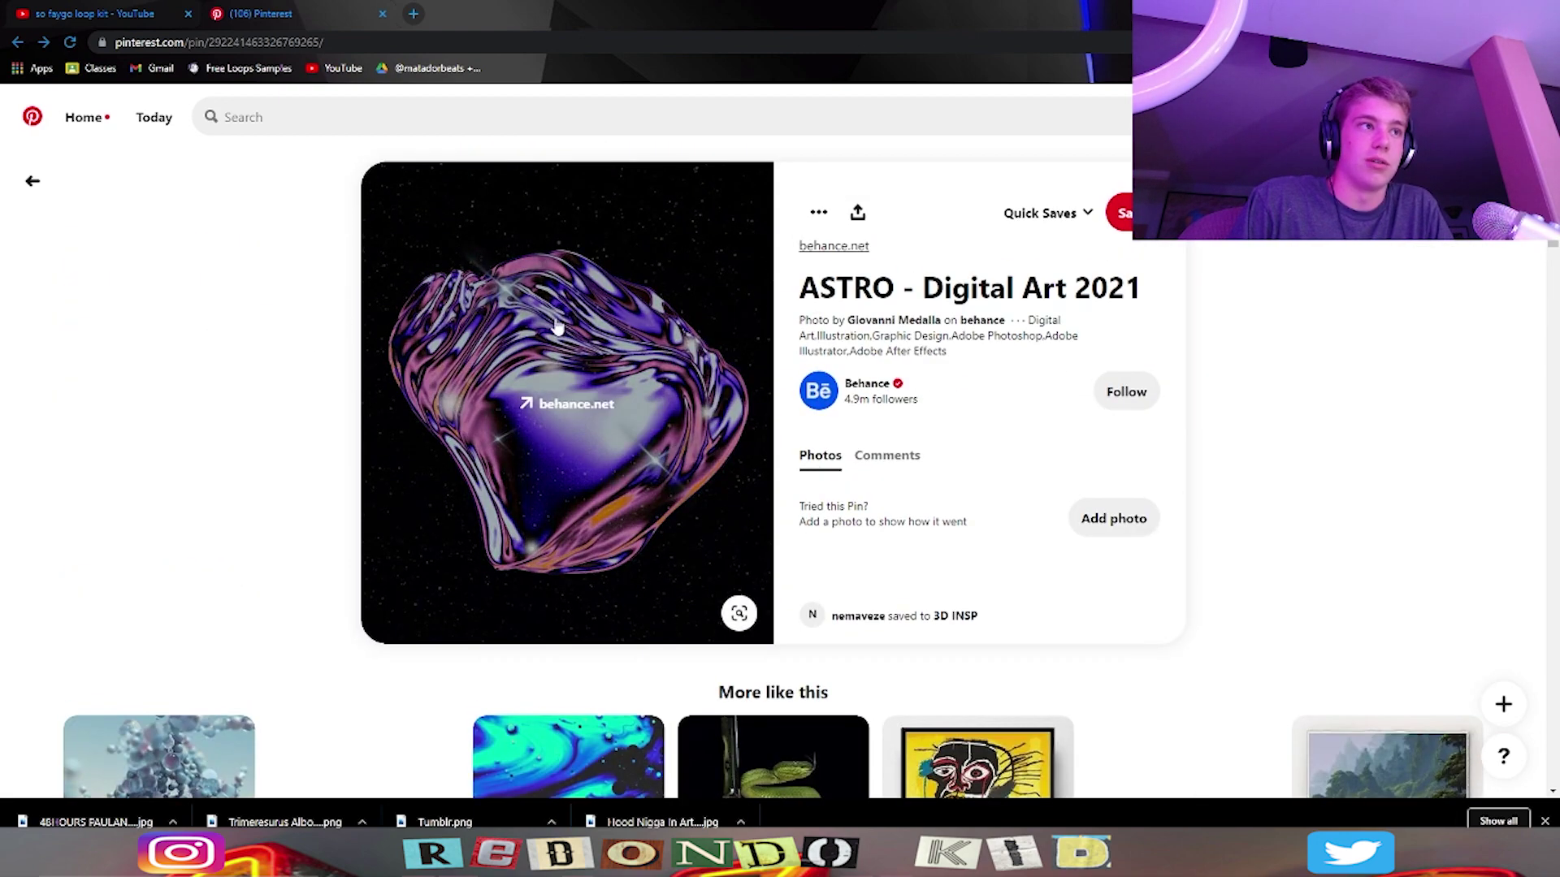
scroll(512, 337, down, 5)
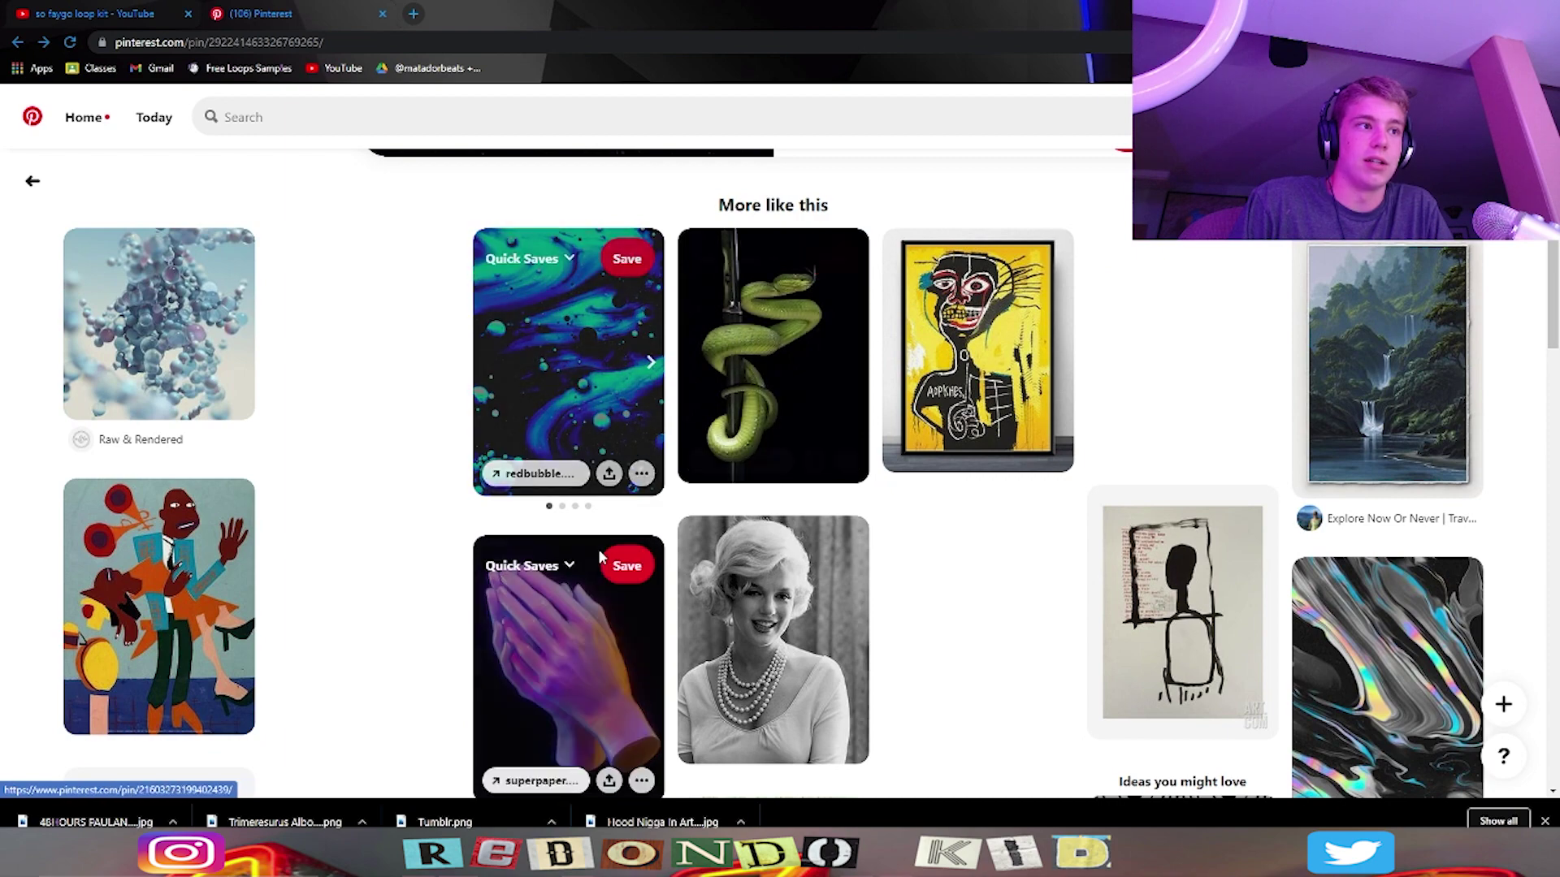
Open the purple praying hands pin and look over its page.
click(597, 571)
click(562, 605)
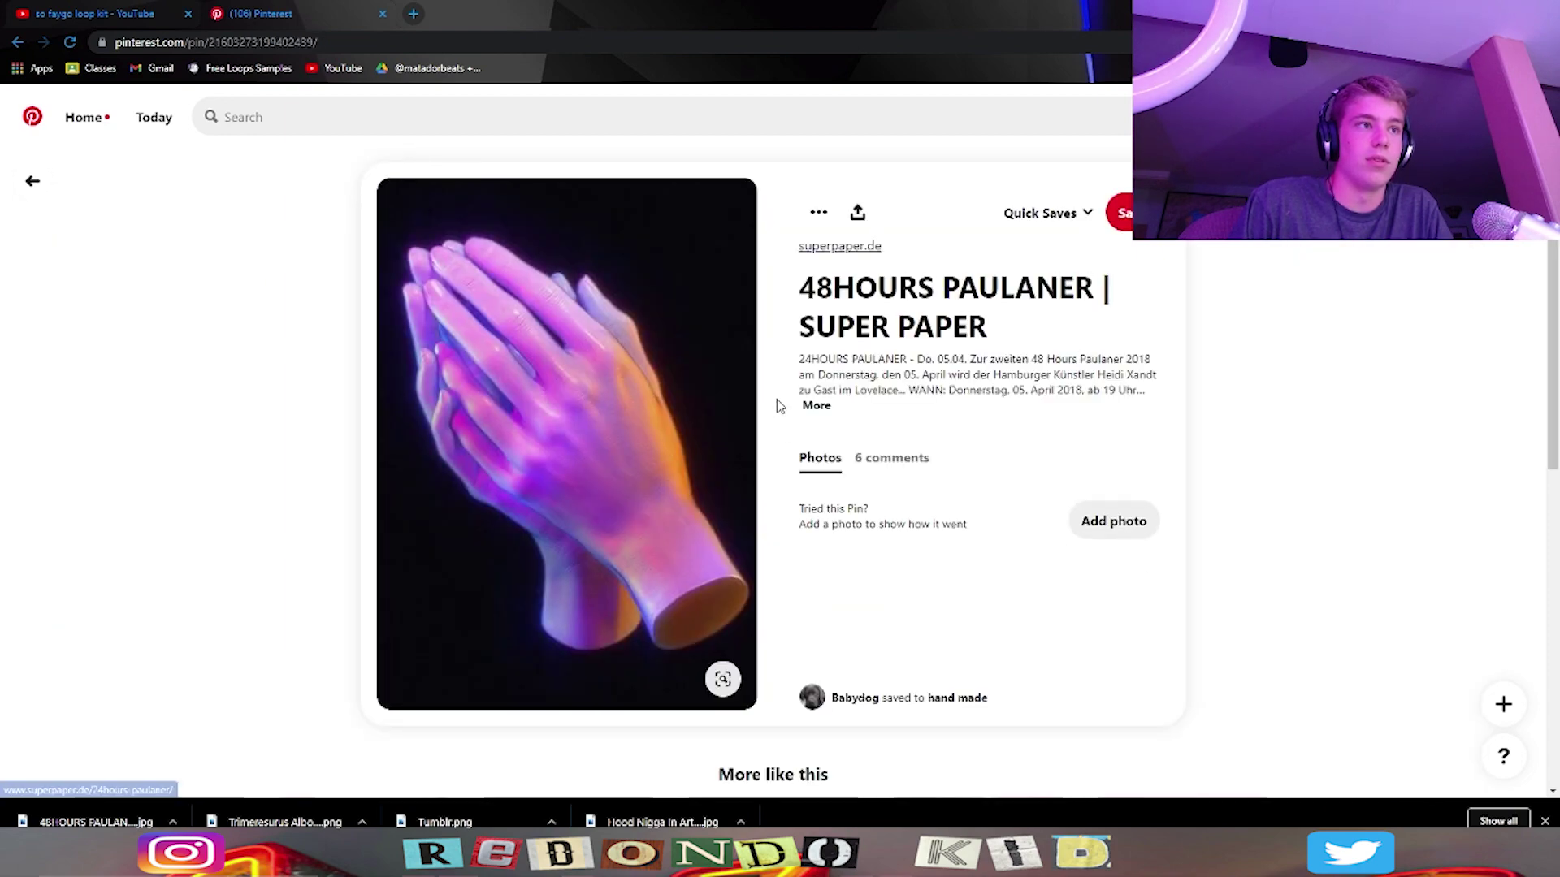
scroll(776, 407, down, 5)
scroll(777, 407, up, 5)
Return to Photoshop and create a new 5 x 5 in document at 600 ppi from the recent custom preset.
key(alt+Tab)
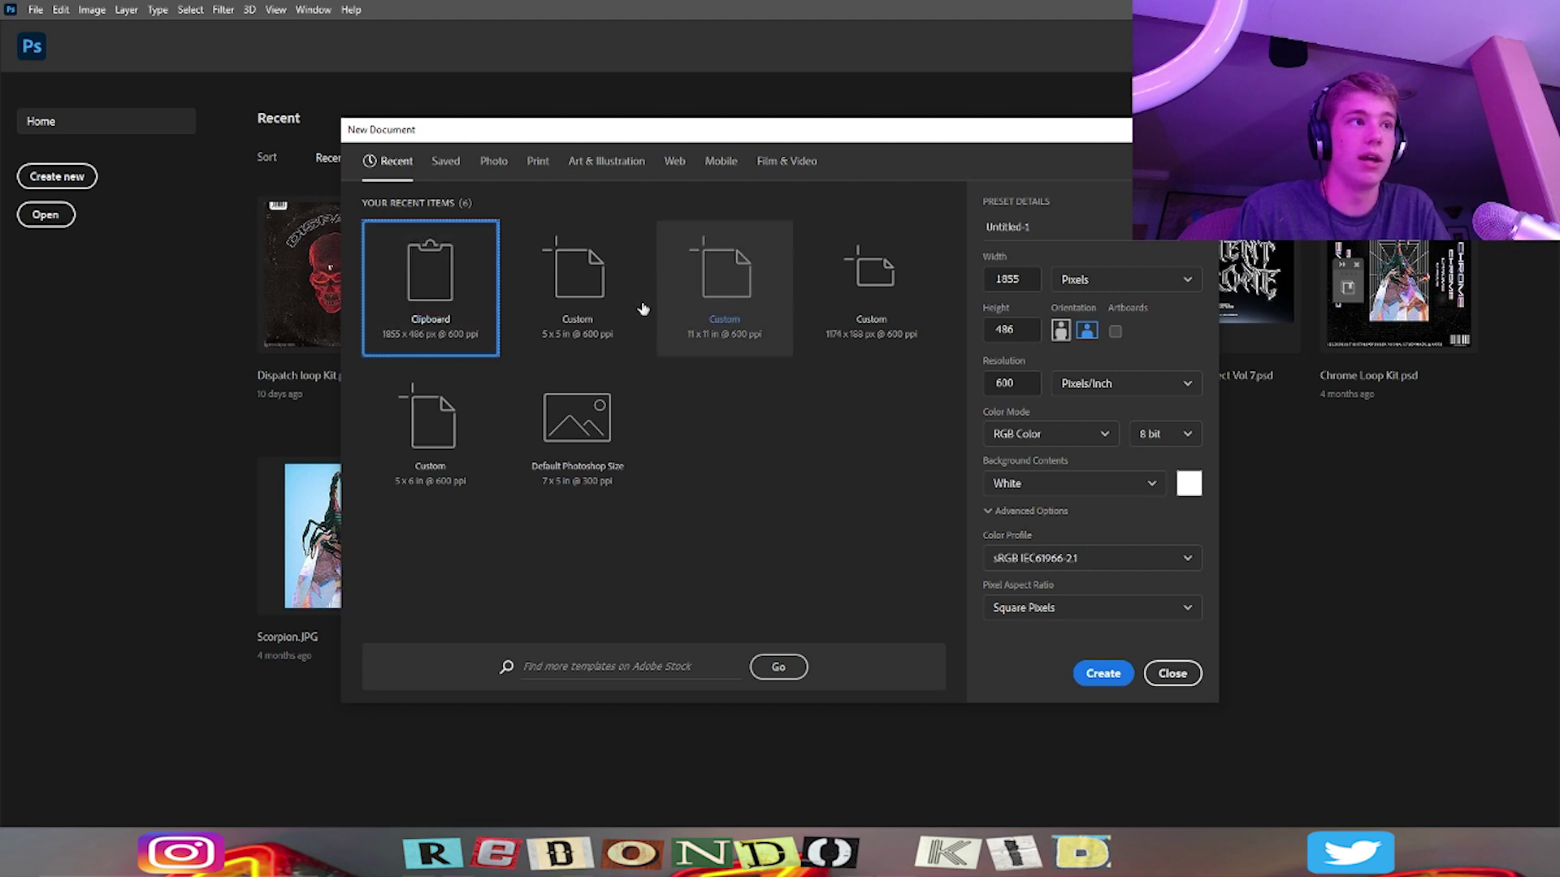
click(640, 335)
click(1107, 674)
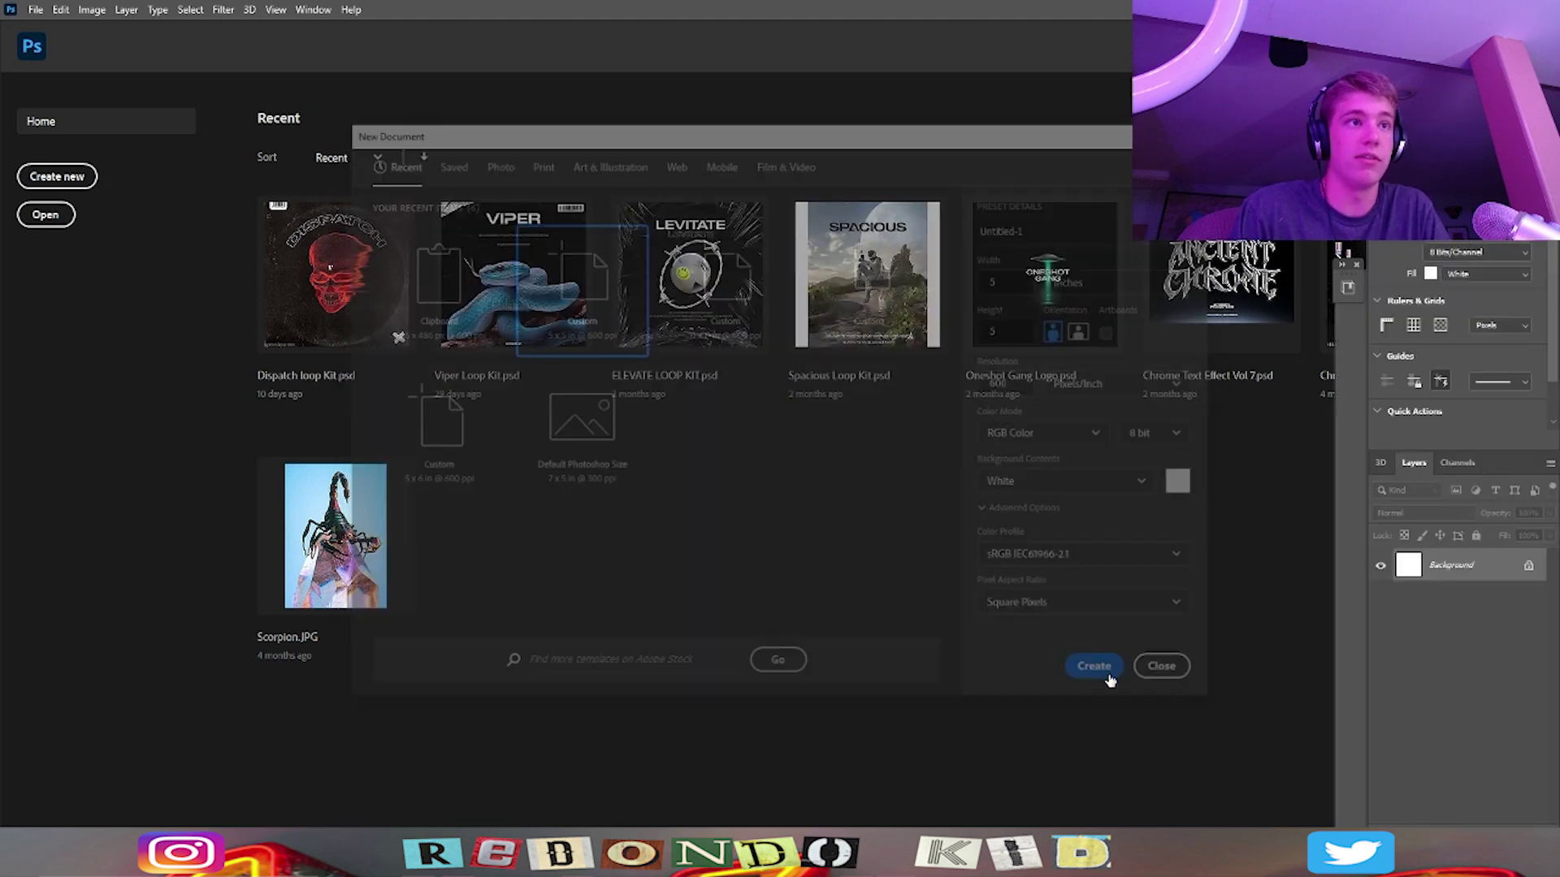
Place the Tumblr chrome globe image from the Downloads > Editing > PS folder into the document.
key(alt+Tab)
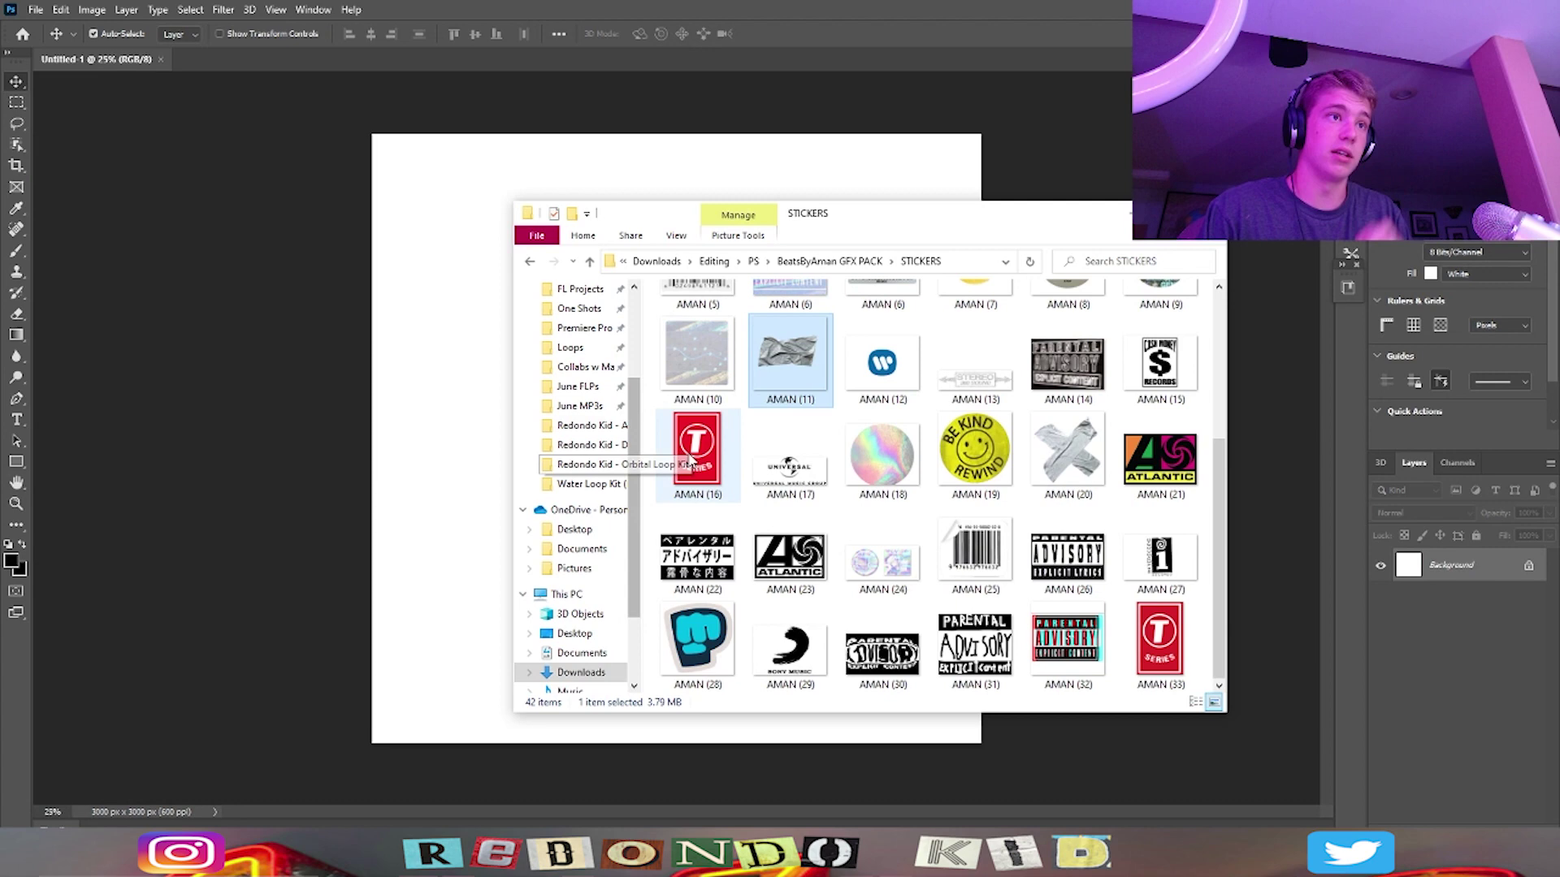
key(alt+Left)
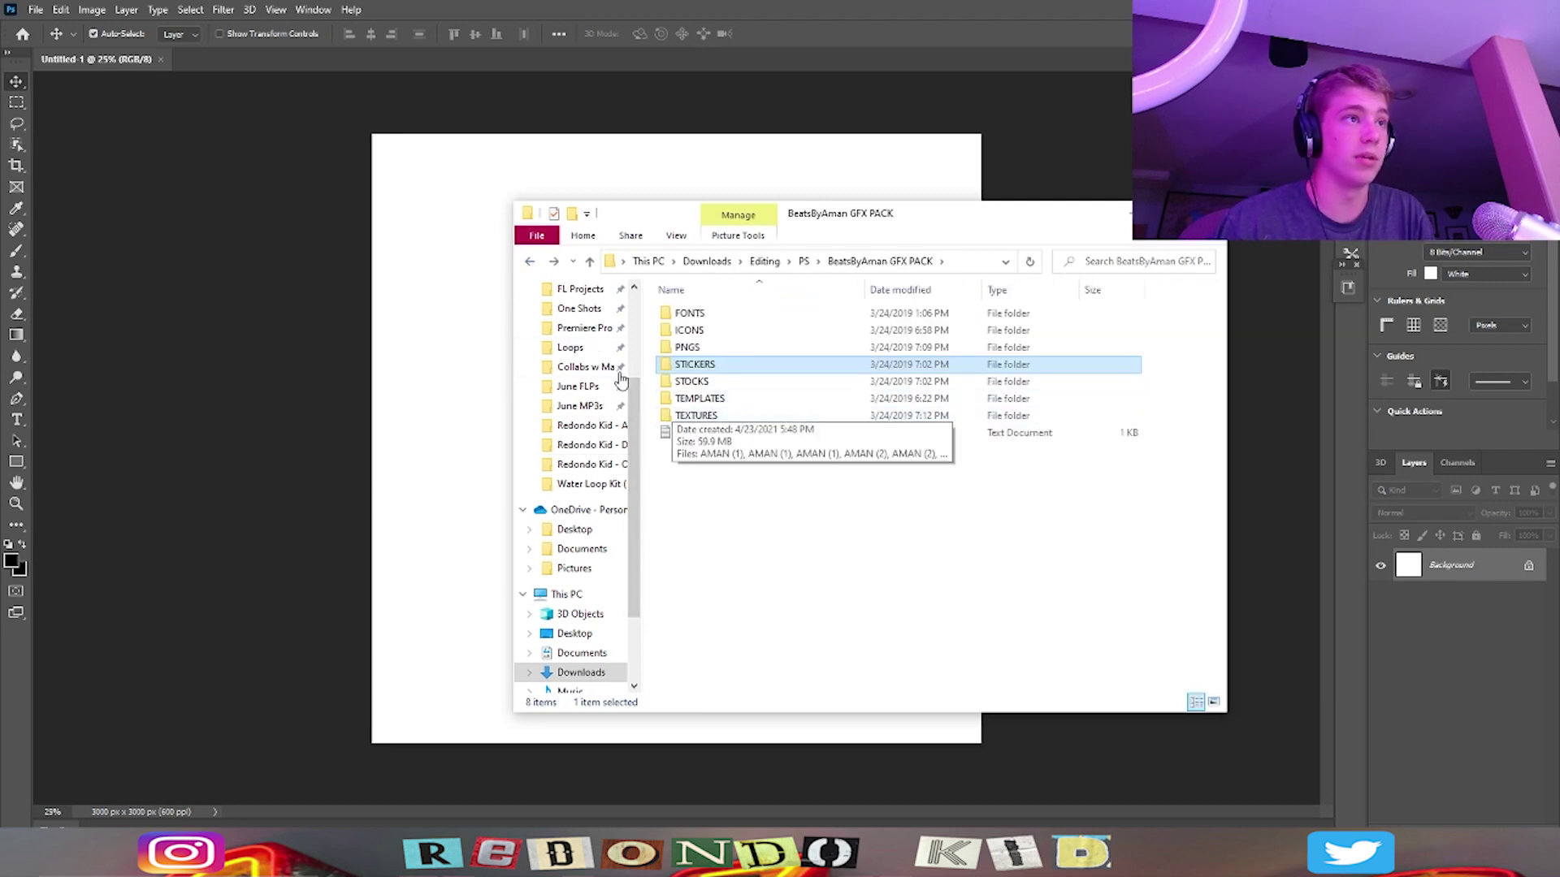
click(531, 264)
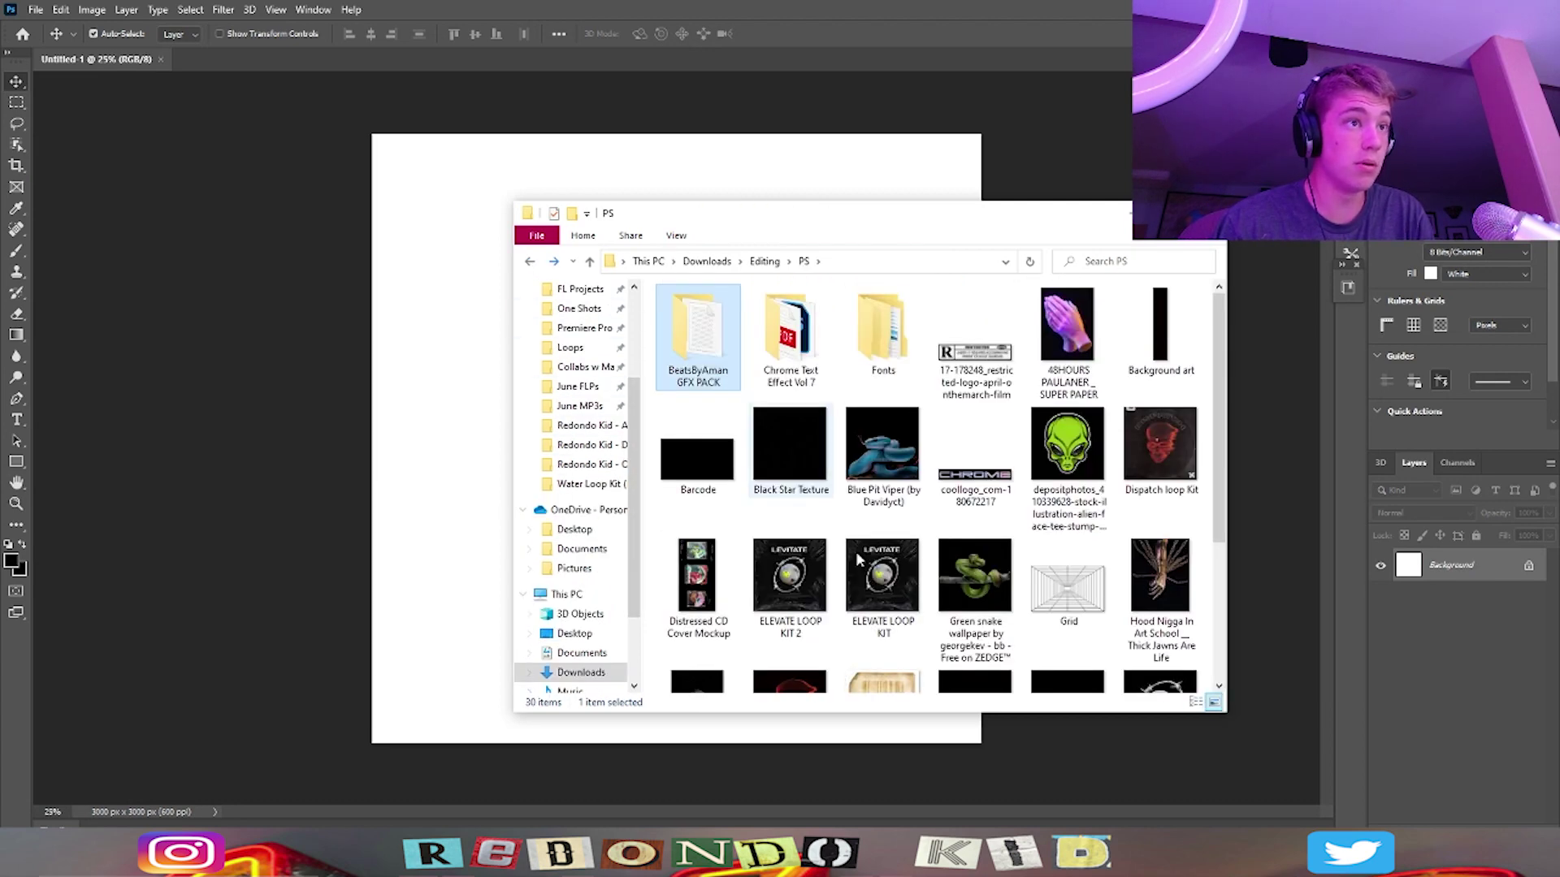
scroll(812, 487, down, 2)
drag(1066, 617, 443, 510)
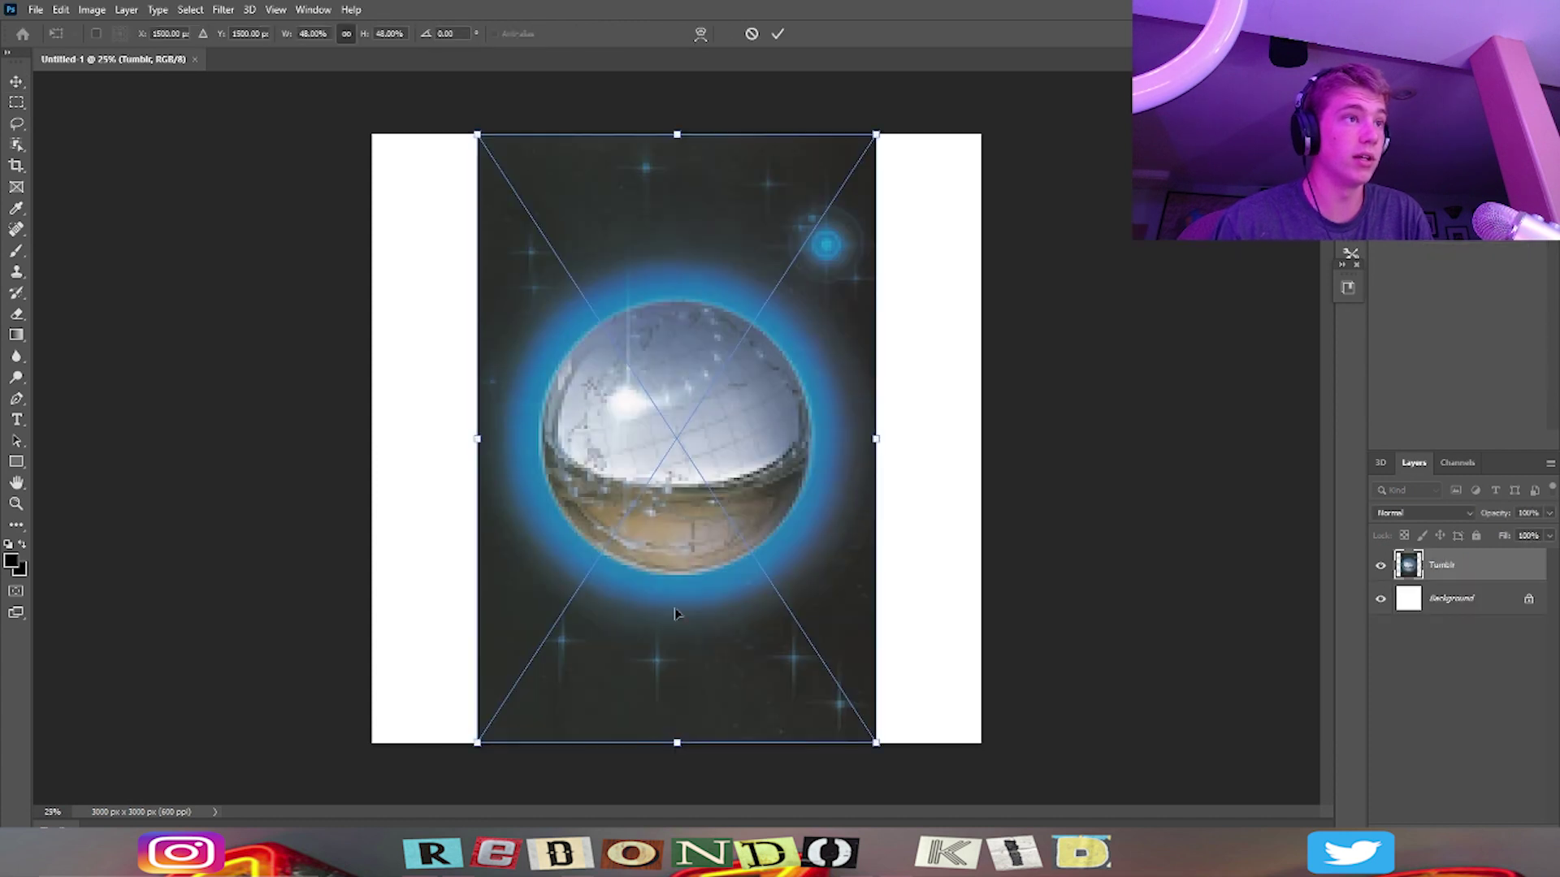
Scale the globe image up proportionally from its center so it covers the full canvas width, and commit the transform.
scroll(755, 416, down, 2)
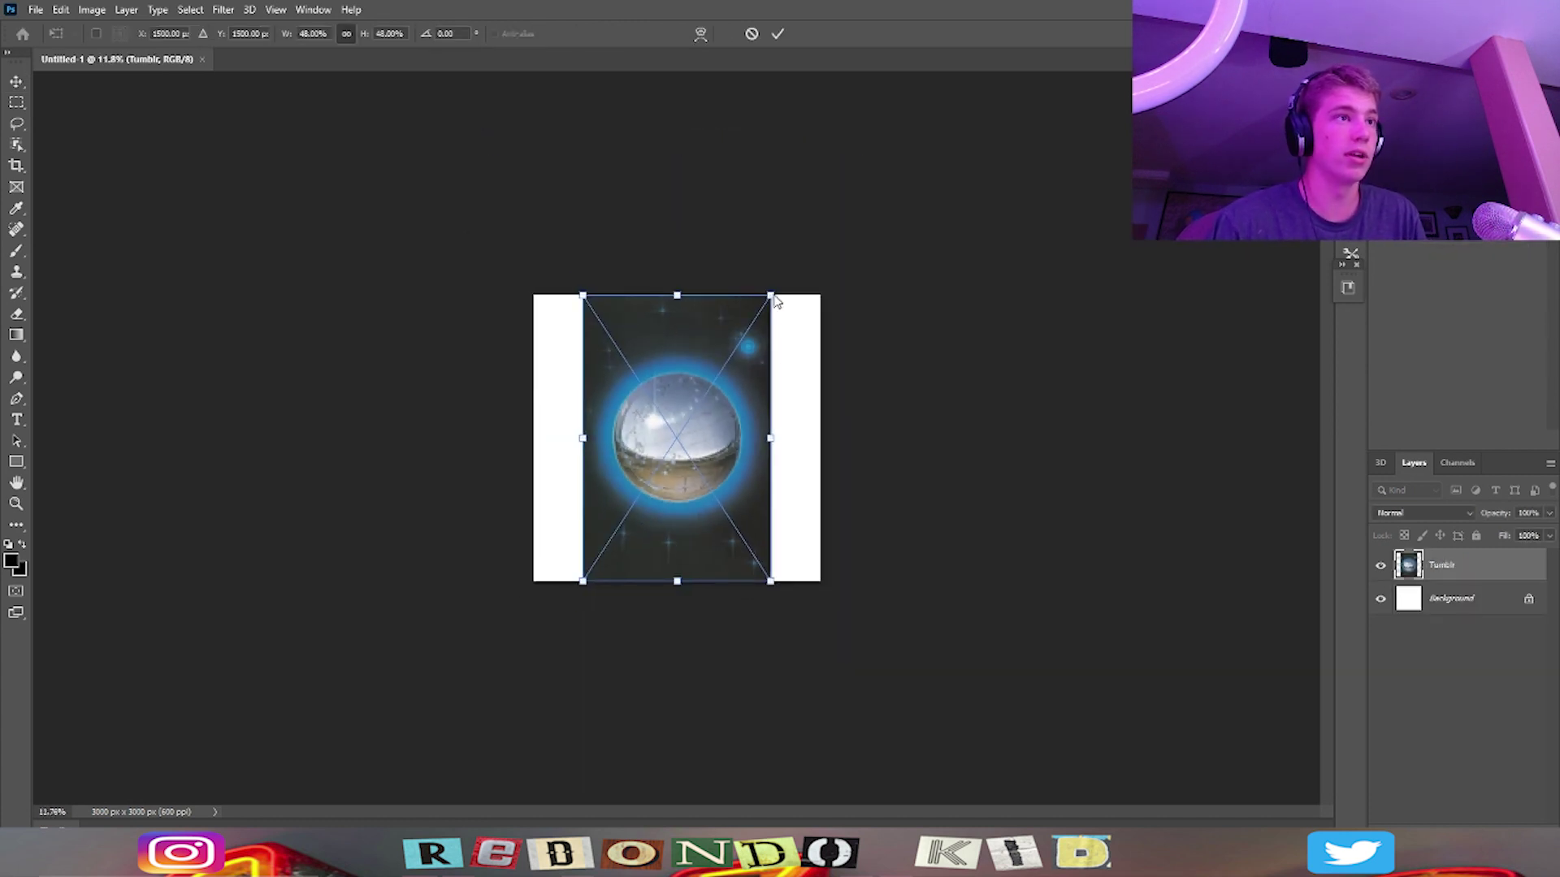
drag(772, 293, 825, 213)
key(Return)
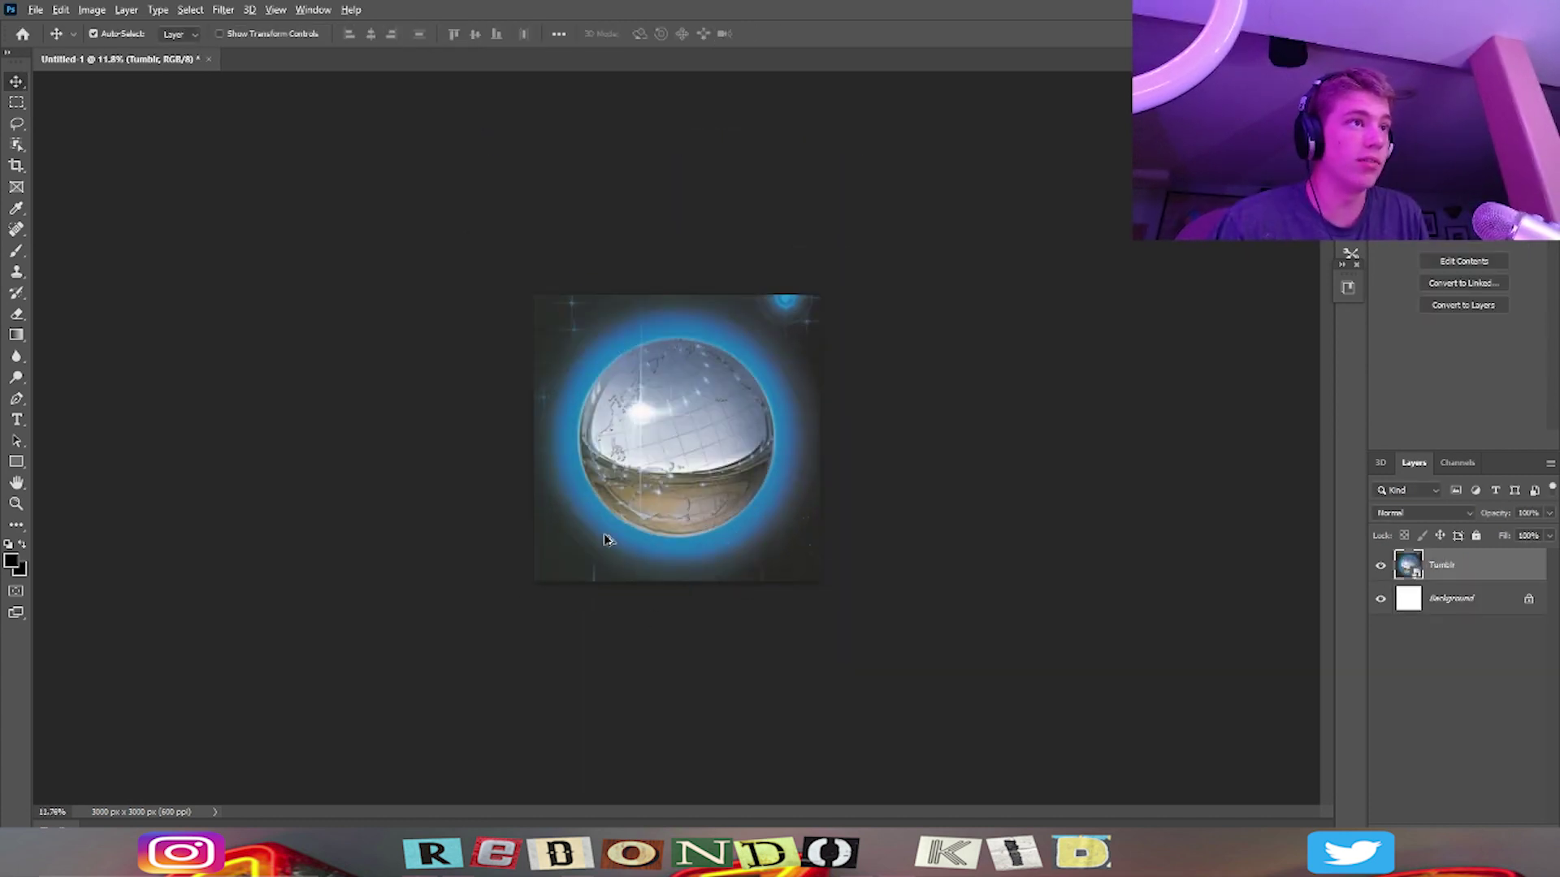
Add the white title text ANTHEMIC in MADE Outer Sans Alt, 30 pt, and center it horizontally above the globe.
scroll(605, 540, up, 2)
click(16, 419)
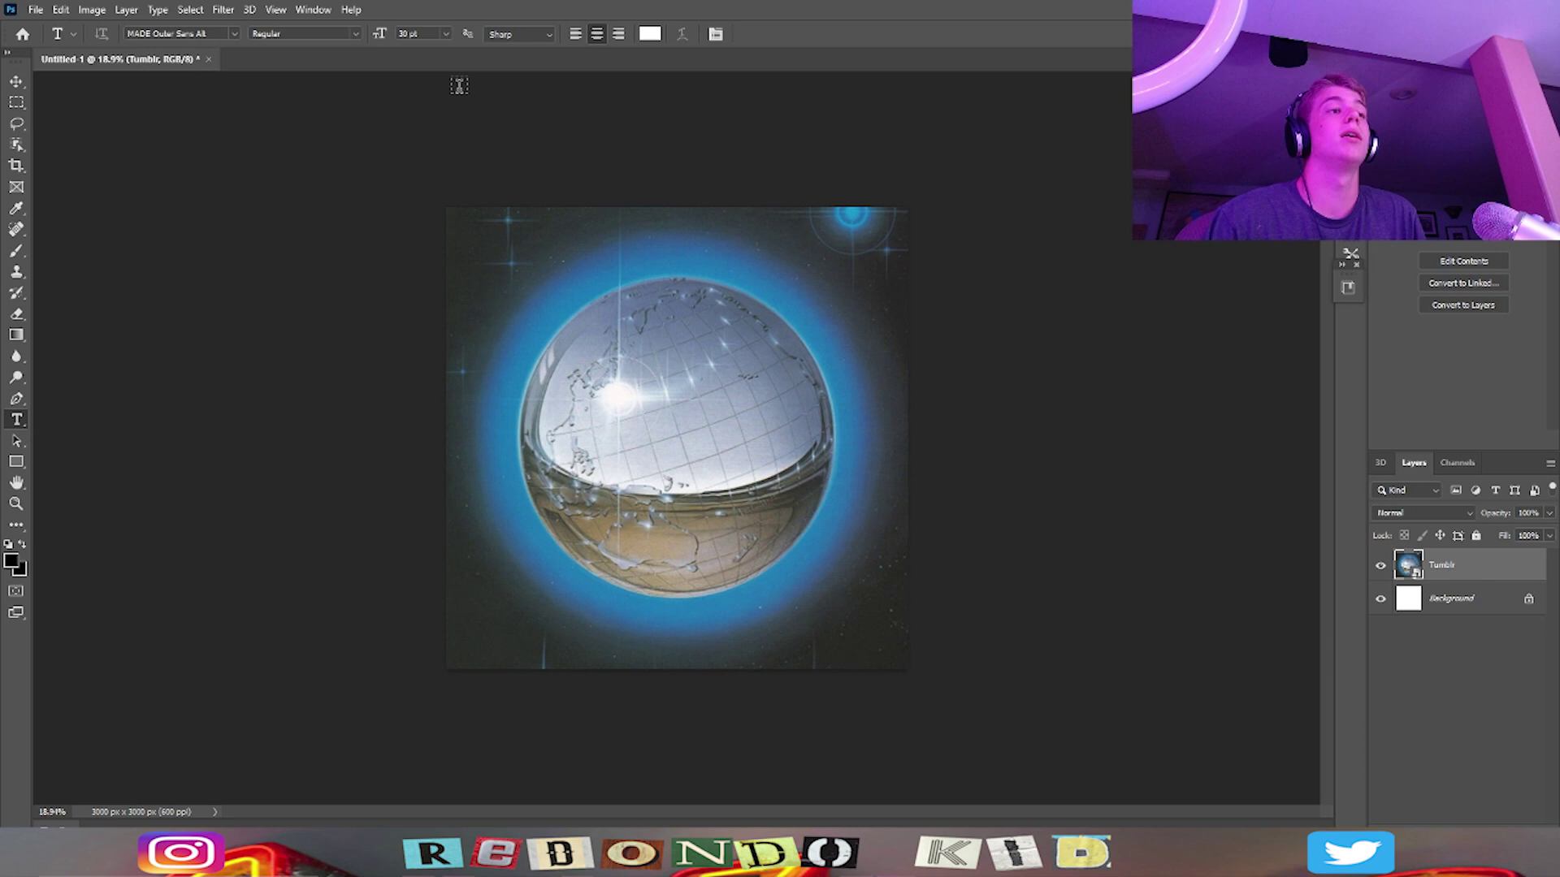
click(546, 268)
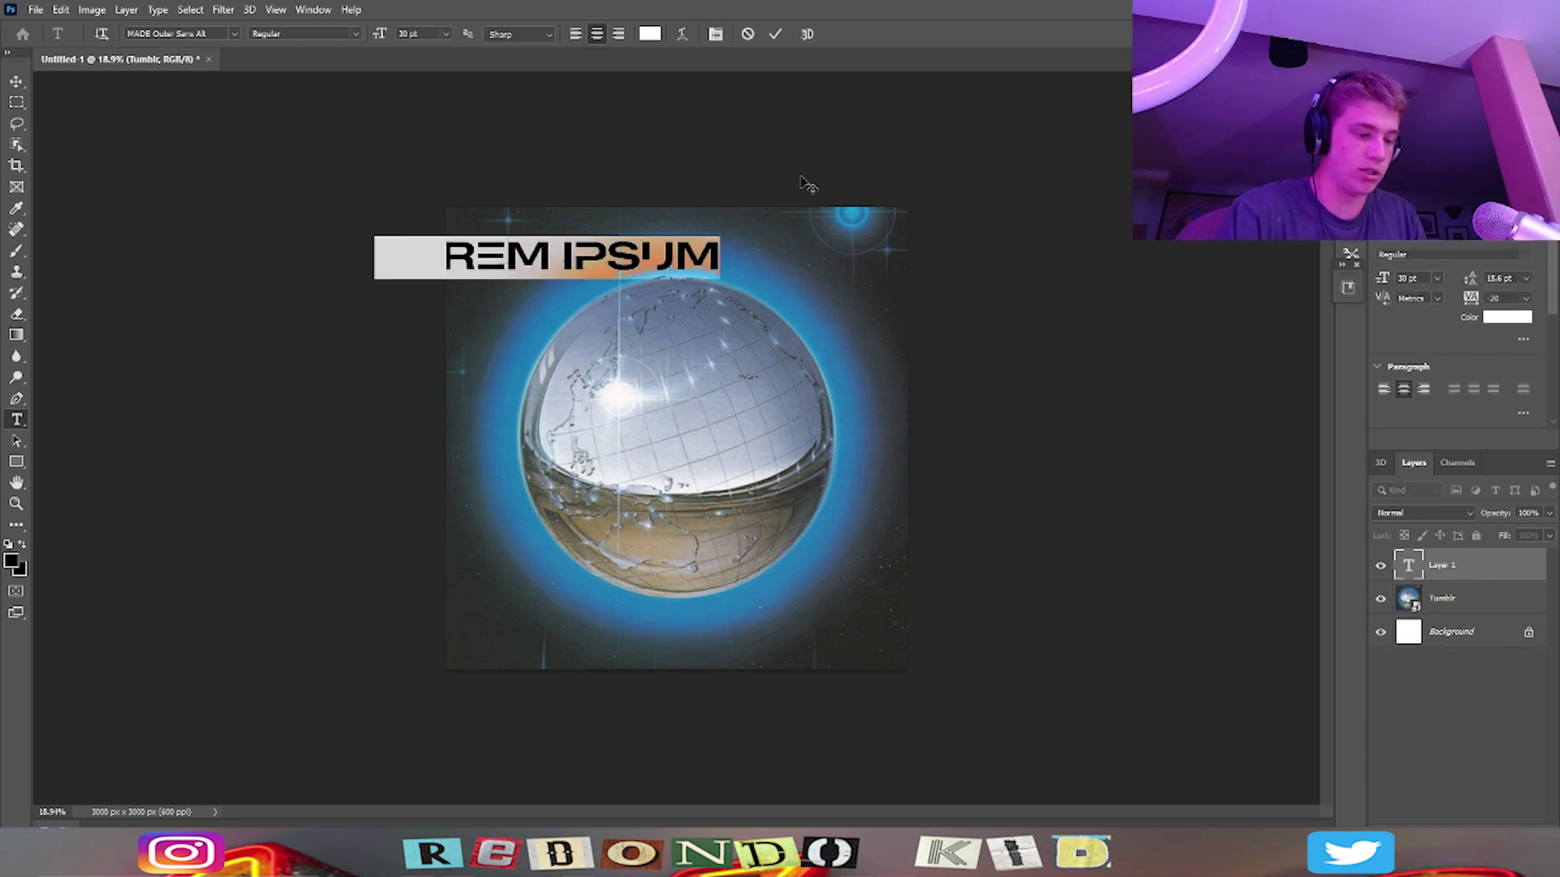
text(ANTHEMIC)
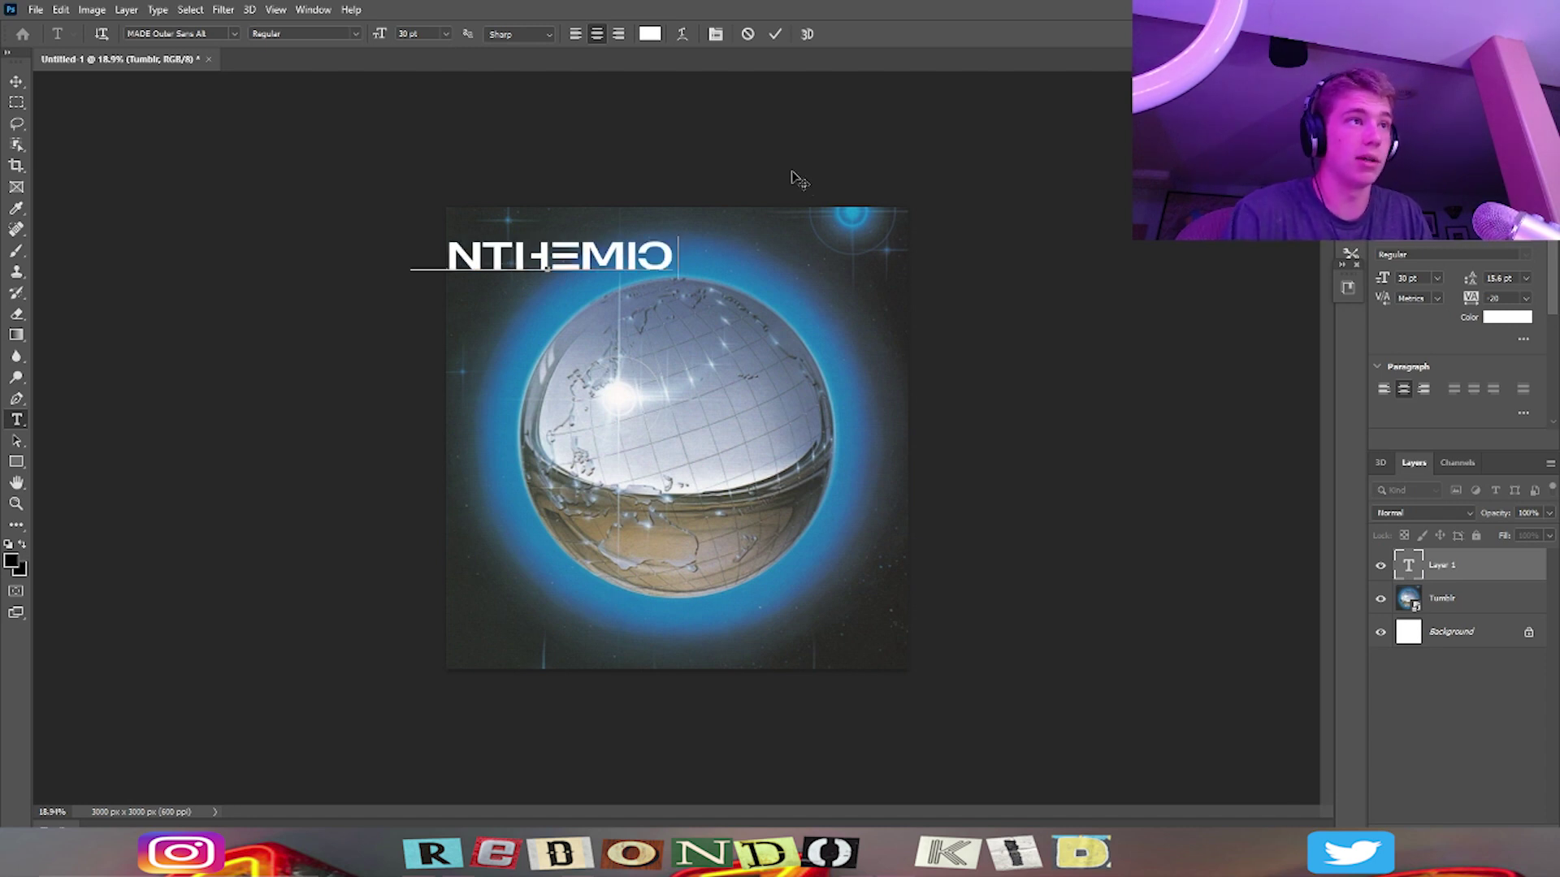
key(BackSpace)
text(C)
drag(660, 240, 673, 244)
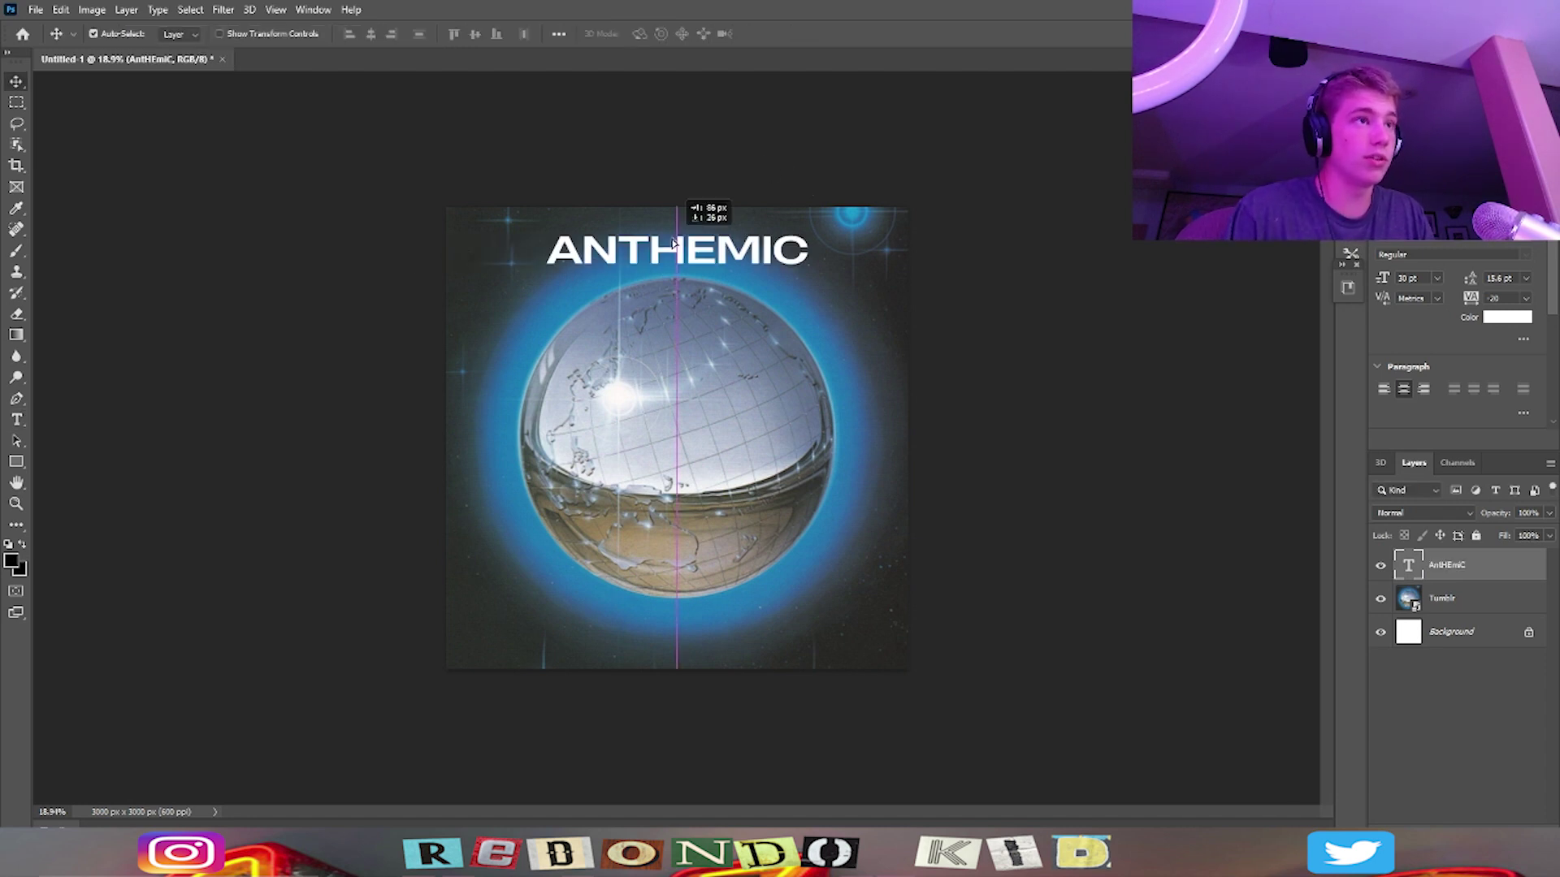
Warp the ANTHEMIC text with a horizontal Arc at +45% bend and move it down to arch just above the globe.
right_click(1452, 571)
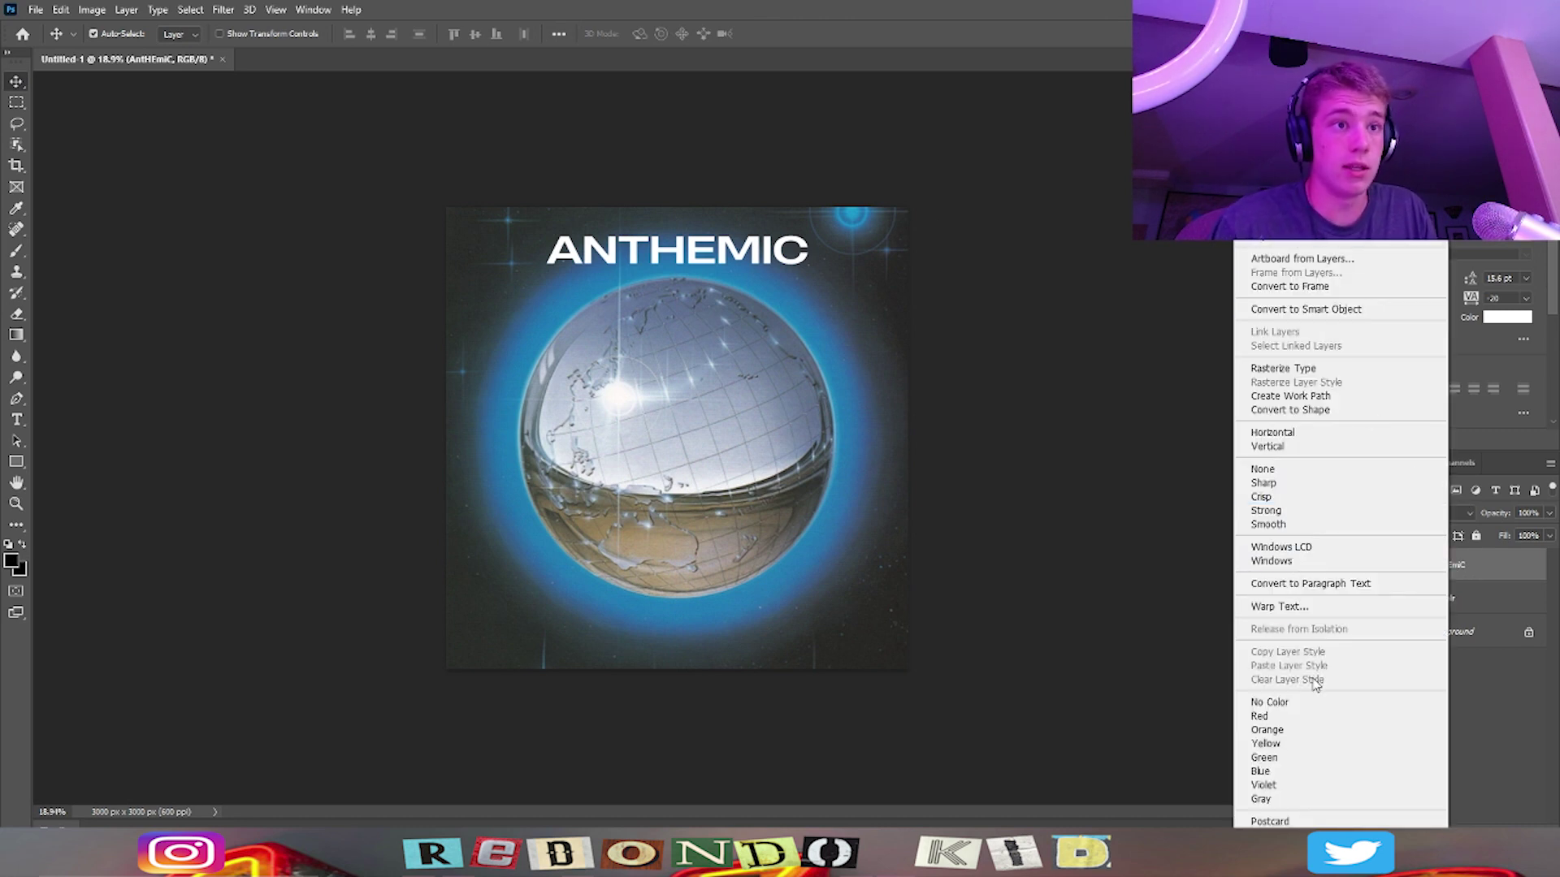
click(1286, 608)
click(749, 220)
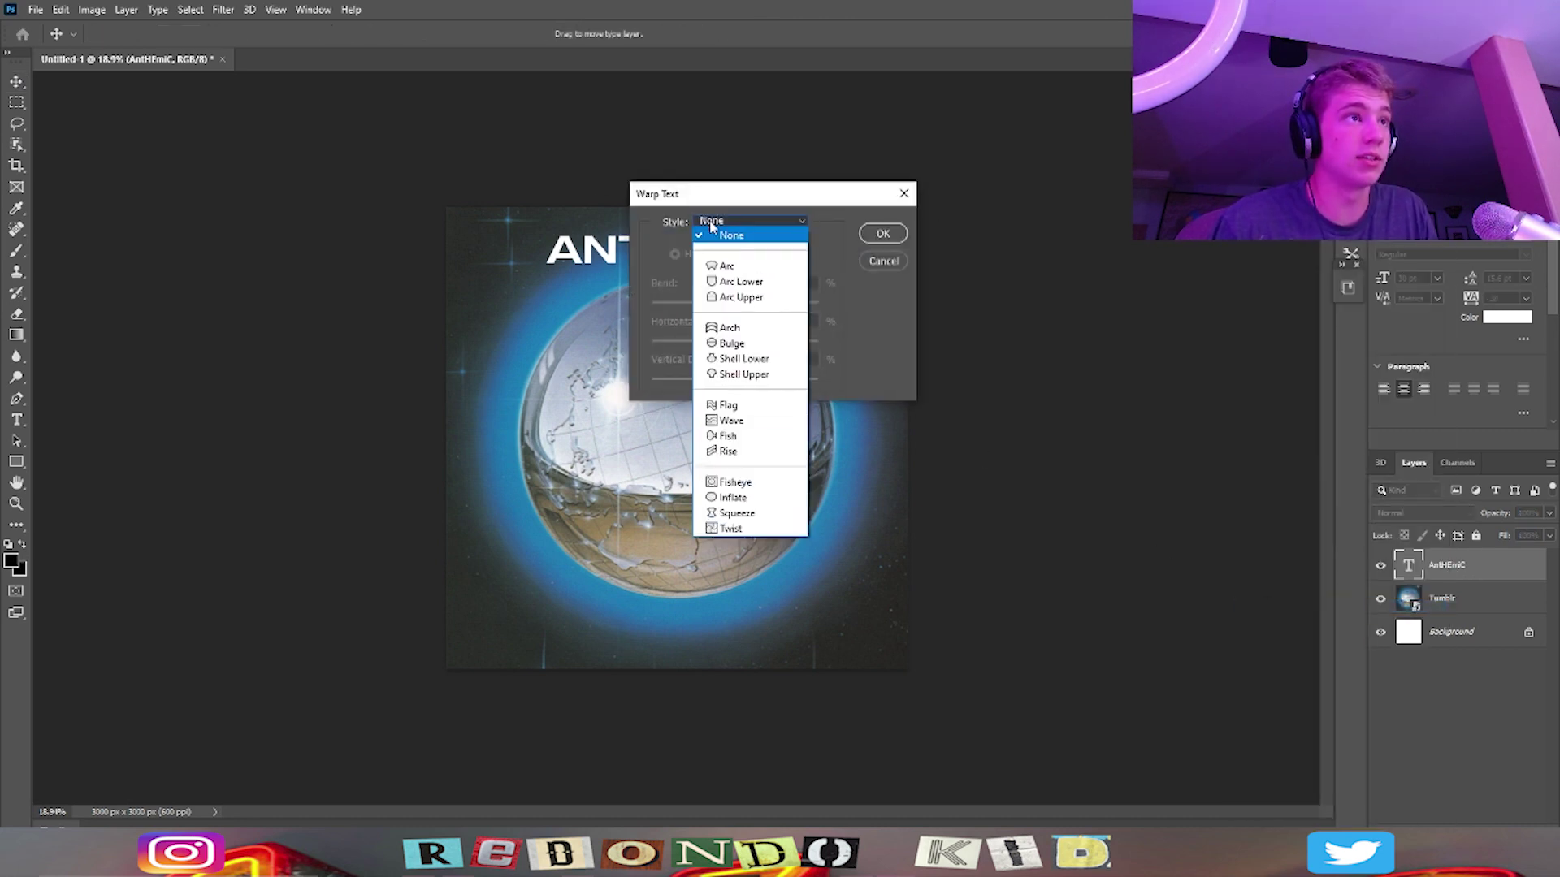
click(731, 261)
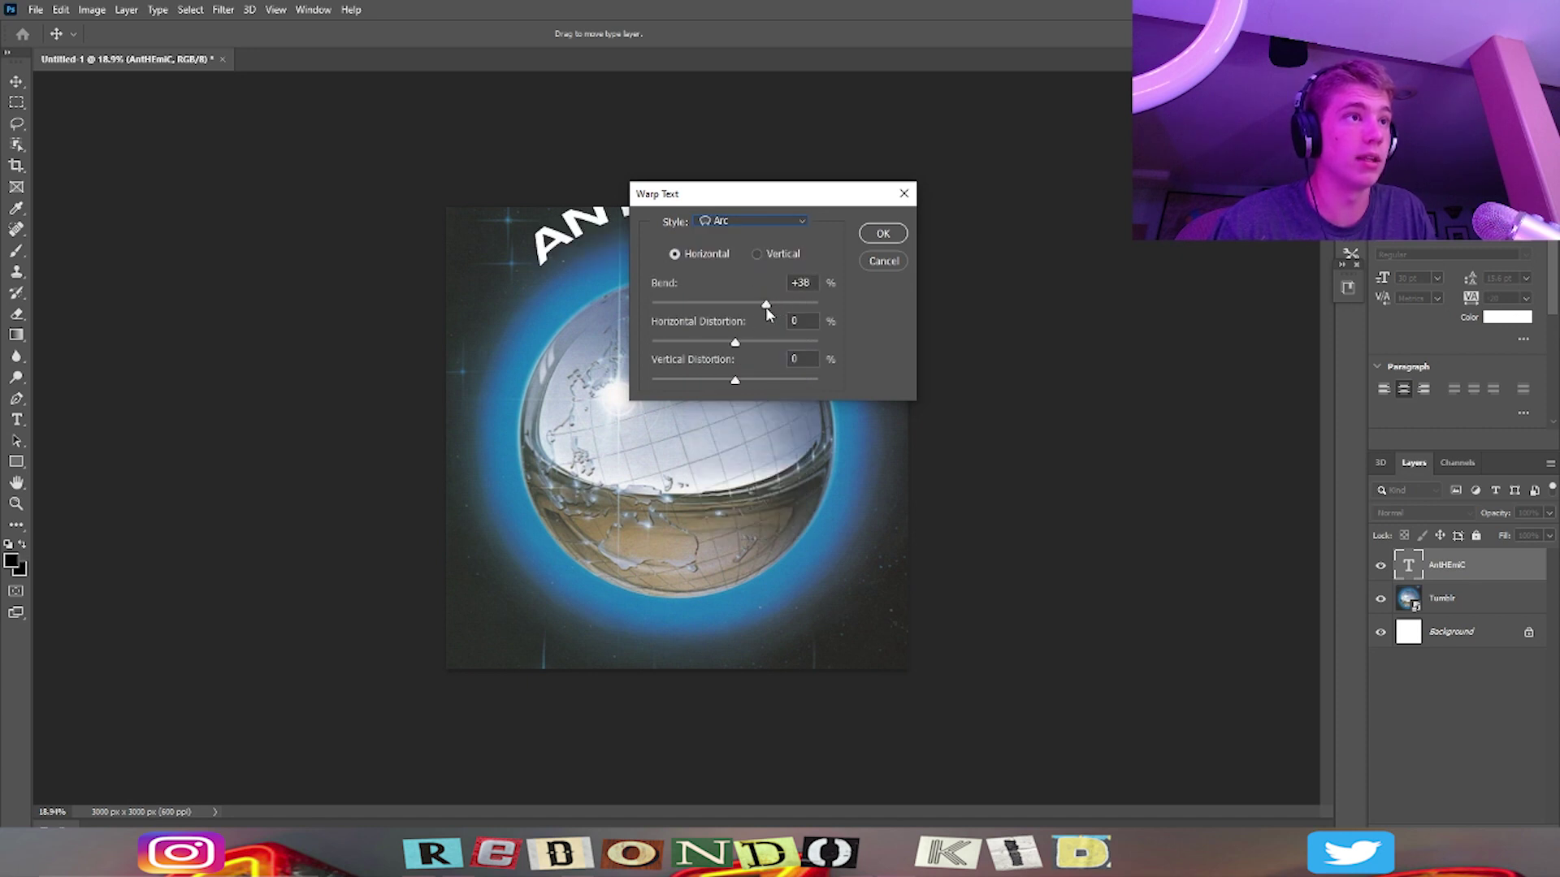
drag(765, 306, 772, 309)
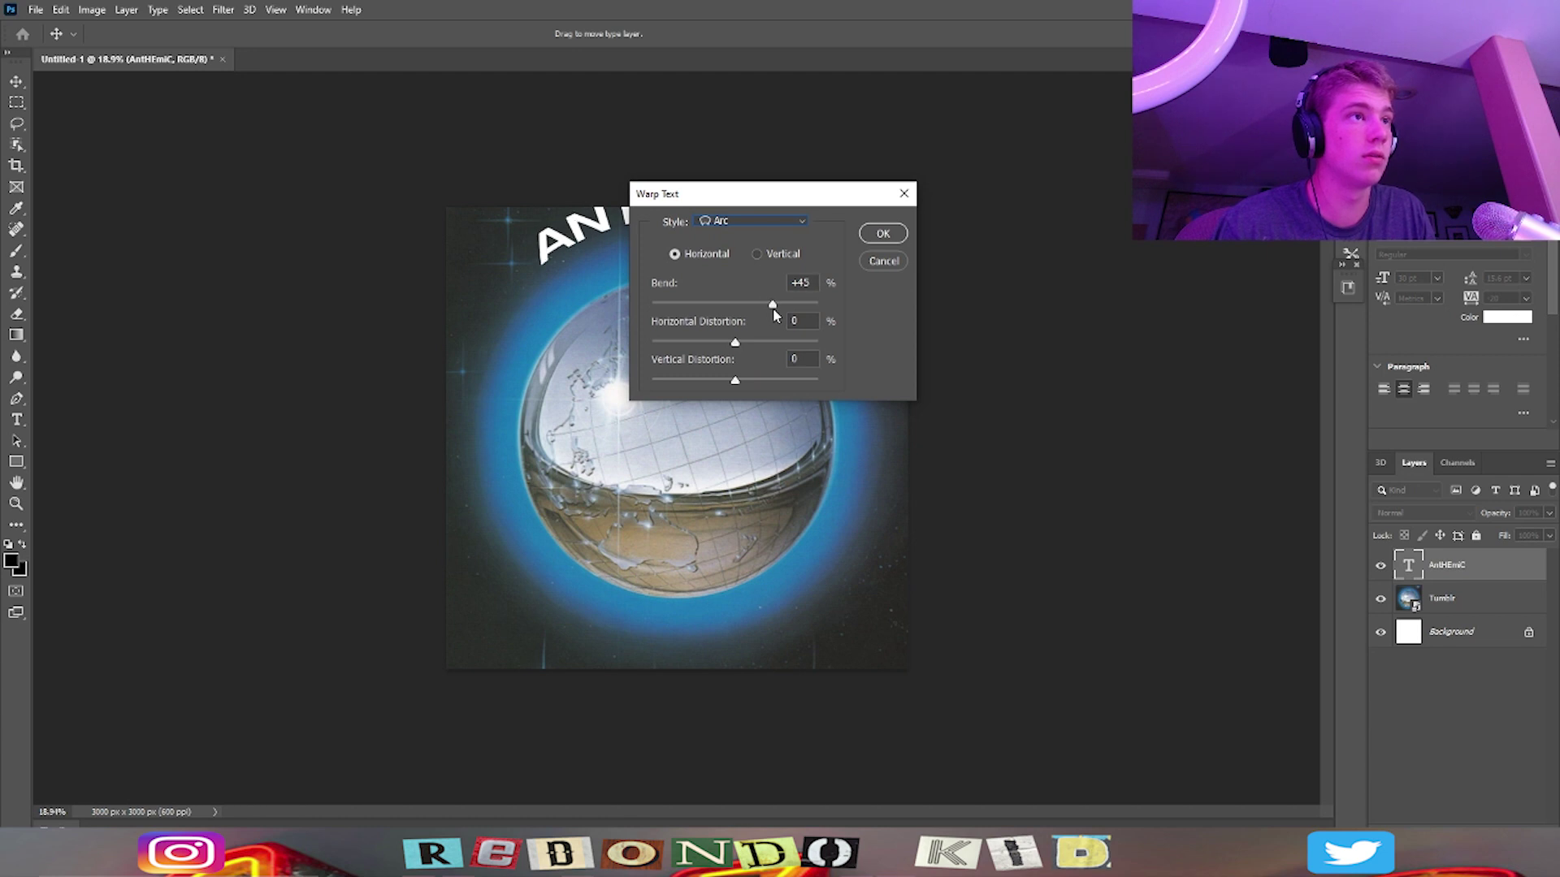
click(884, 235)
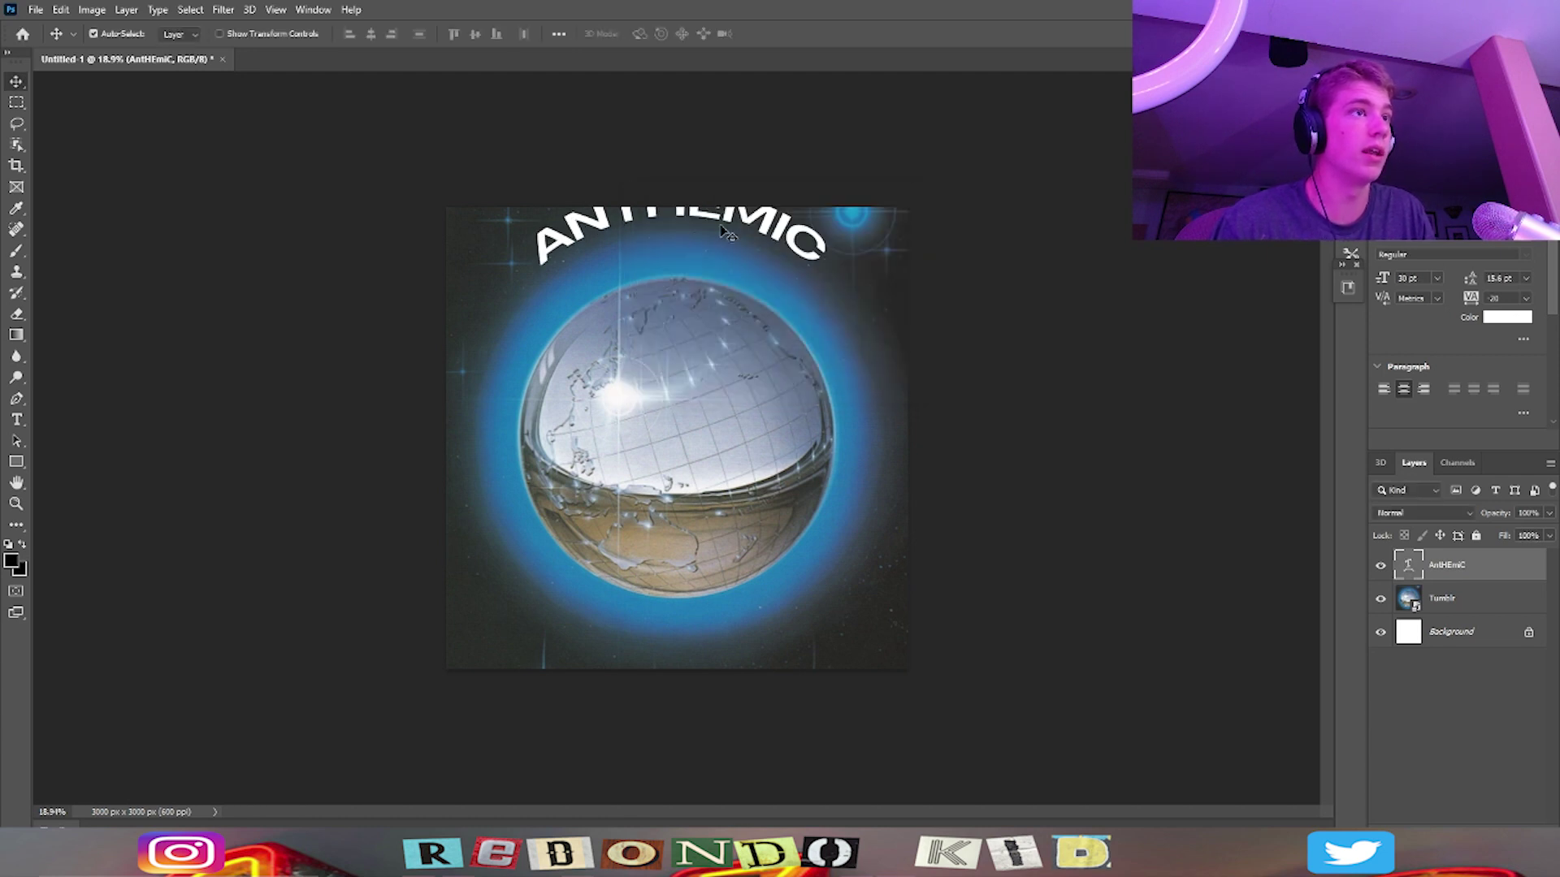
drag(735, 220, 704, 245)
Duplicate the arched ANTHEMIC text and recolor the copy brownish gray.
key(ctrl+v)
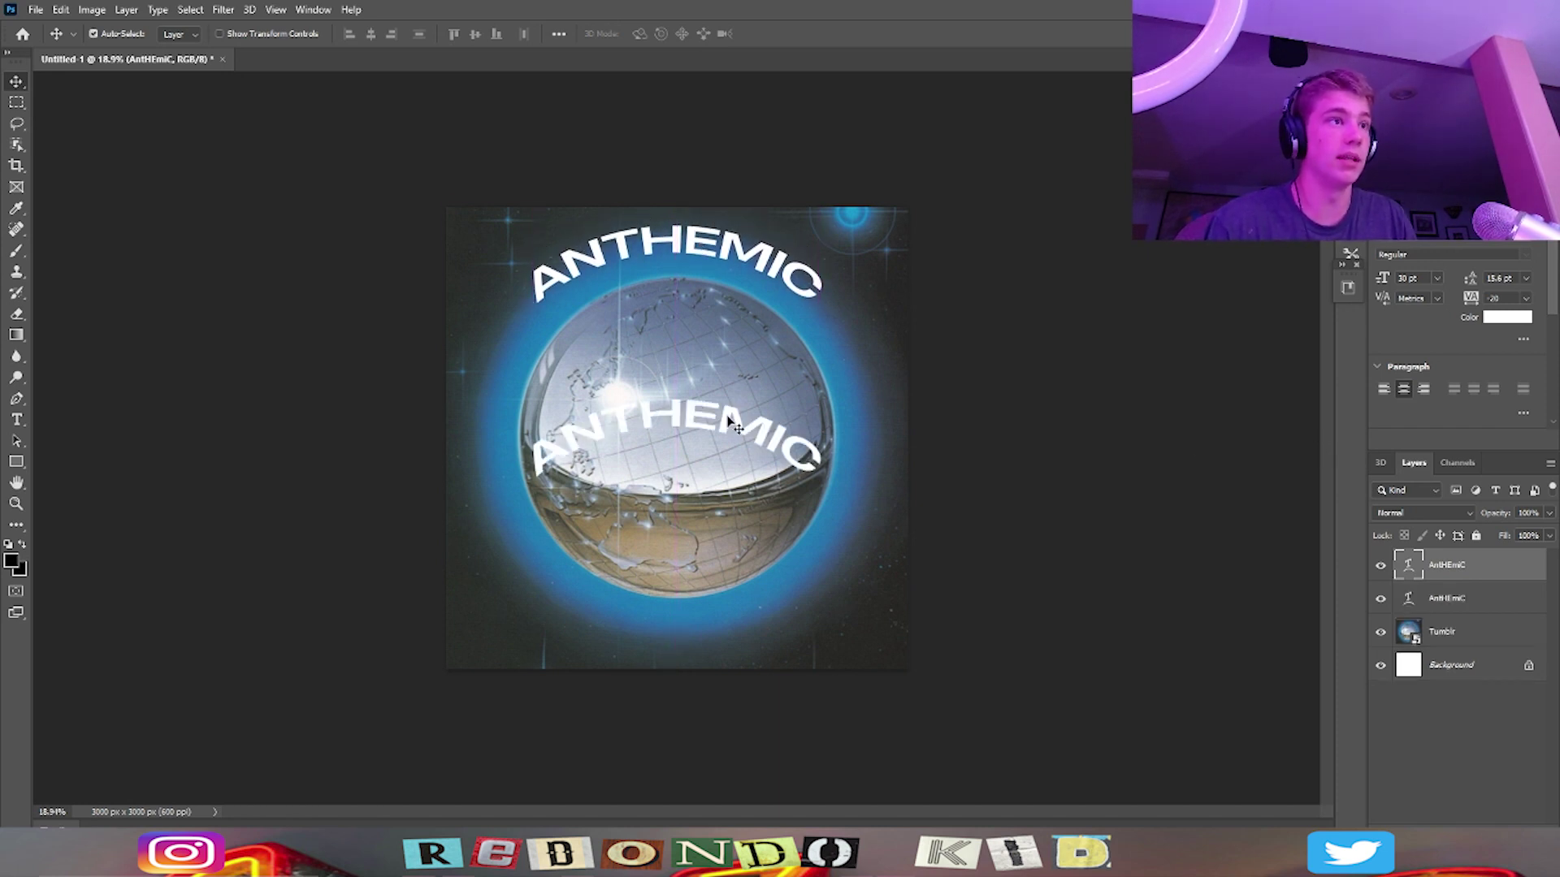
drag(736, 427, 734, 259)
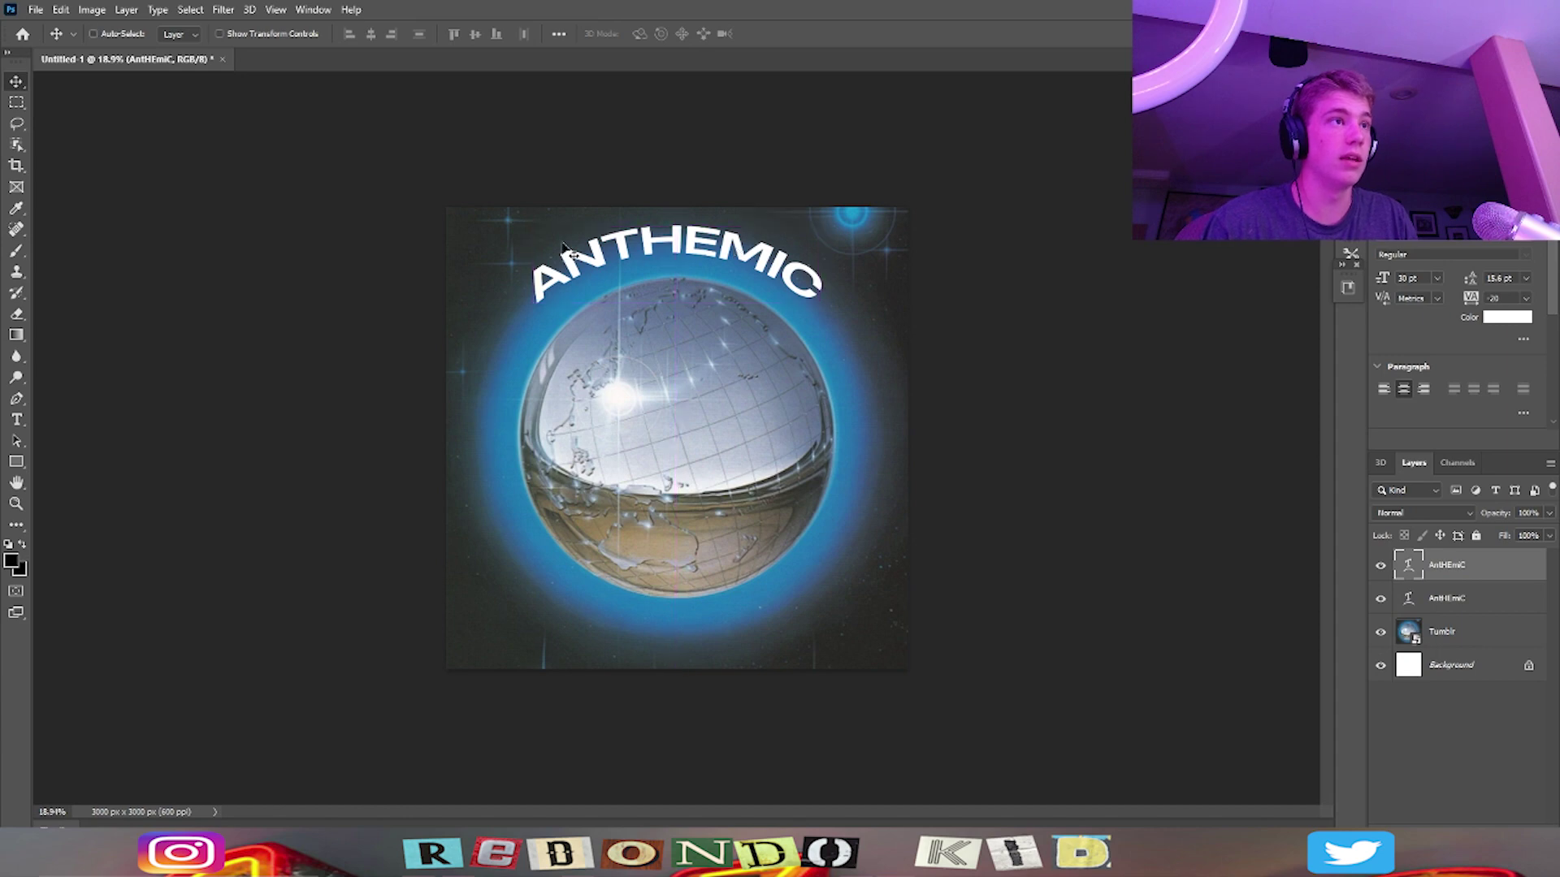
key(ctrl)
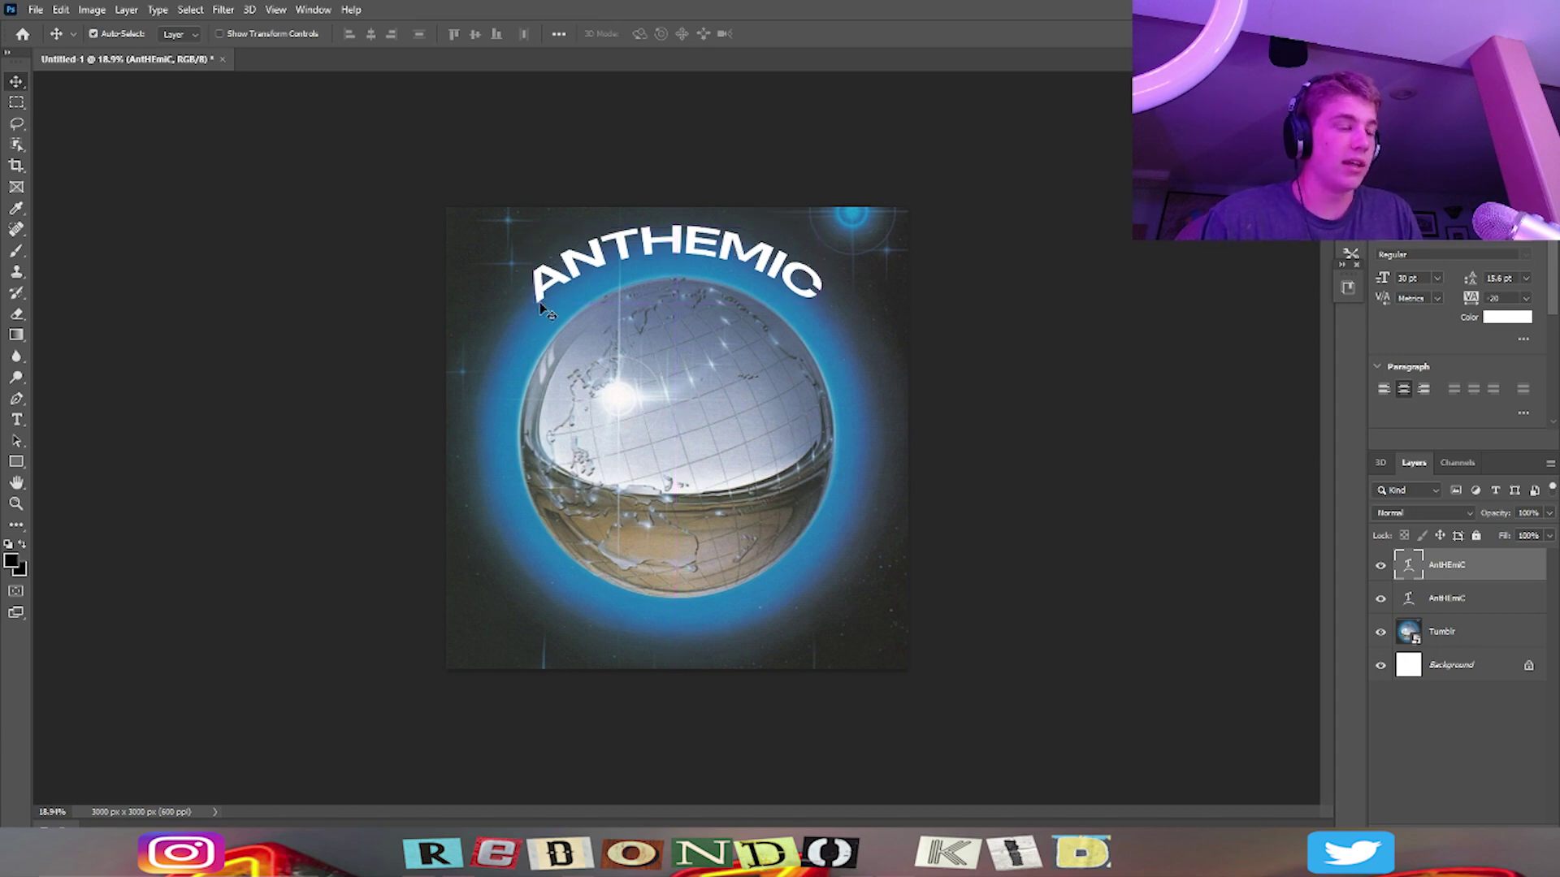
scroll(530, 286, up, 4)
drag(483, 126, 484, 145)
double_click(518, 142)
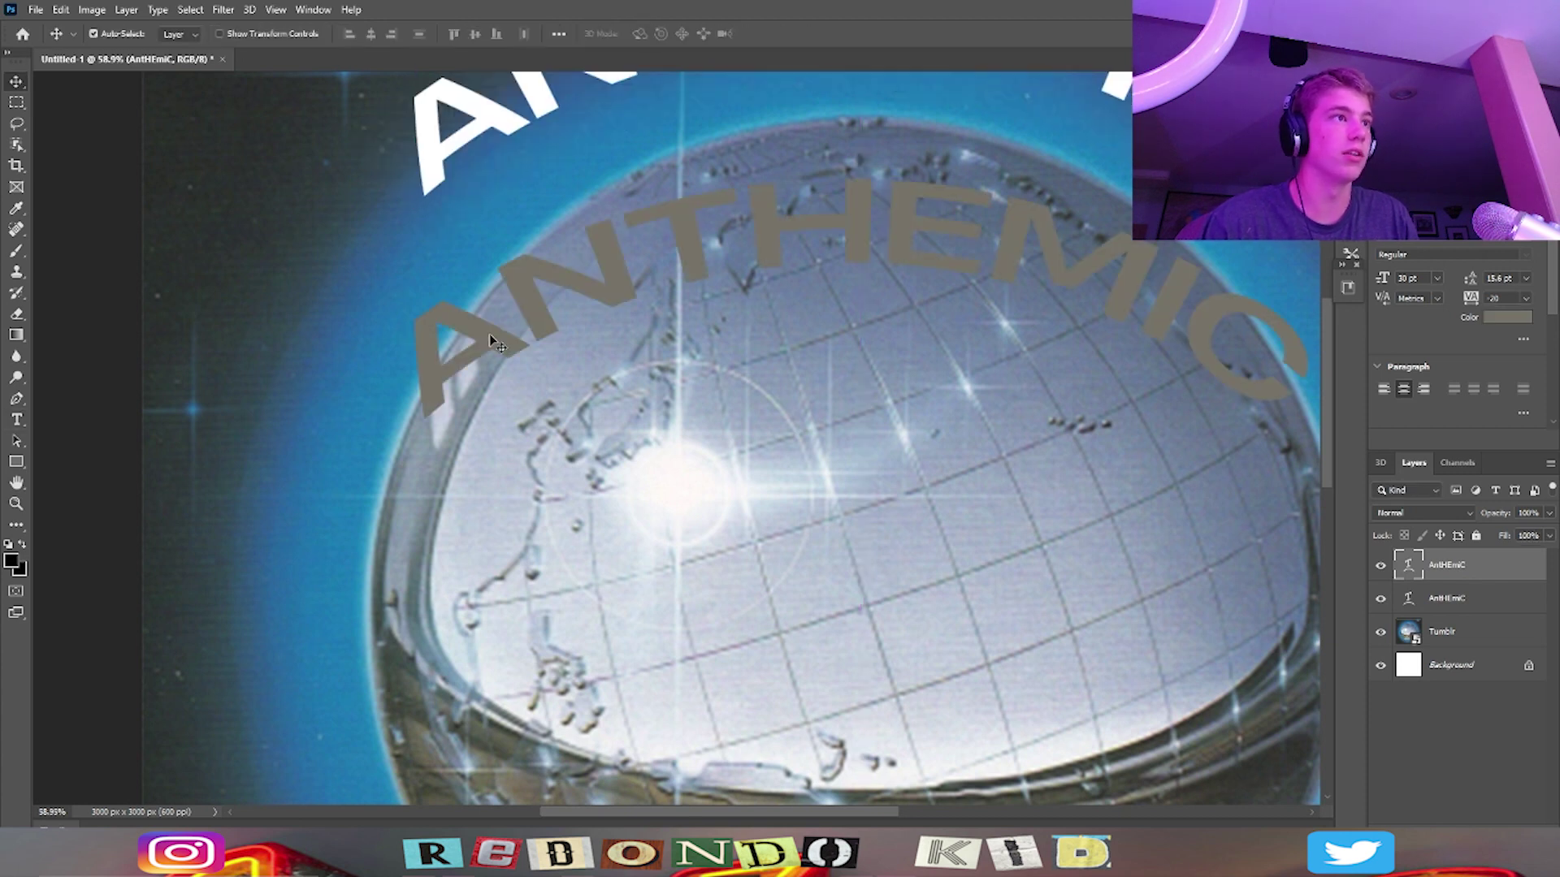
Put the gray ANTHEMIC copy behind the white text and offset it slightly downward as a thin 3D shadow edge.
drag(489, 333, 476, 134)
scroll(526, 327, up, 3)
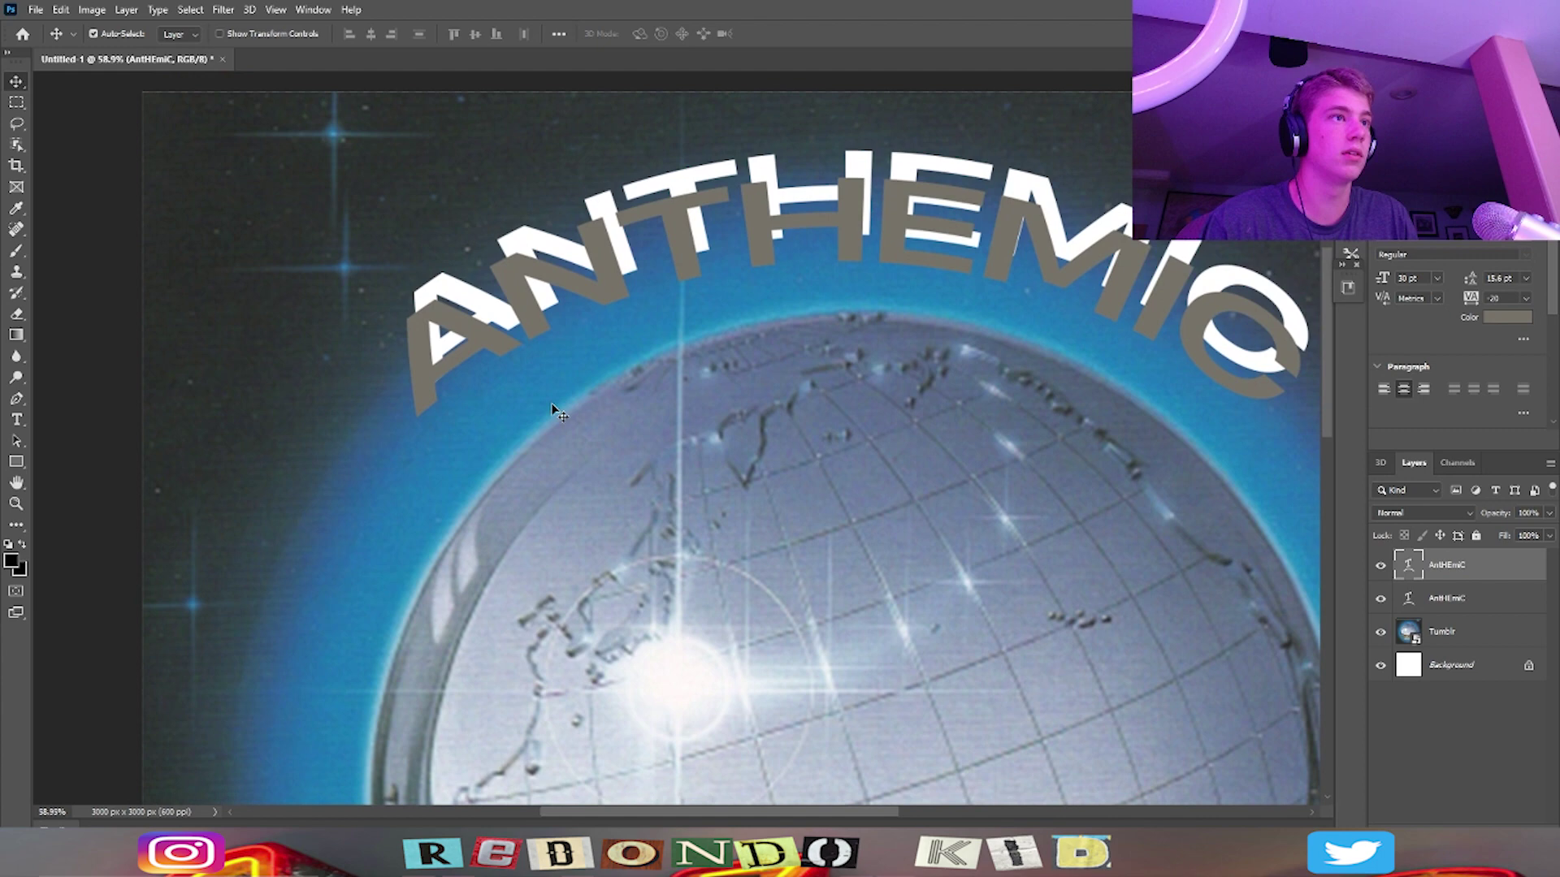
drag(1454, 569, 1454, 607)
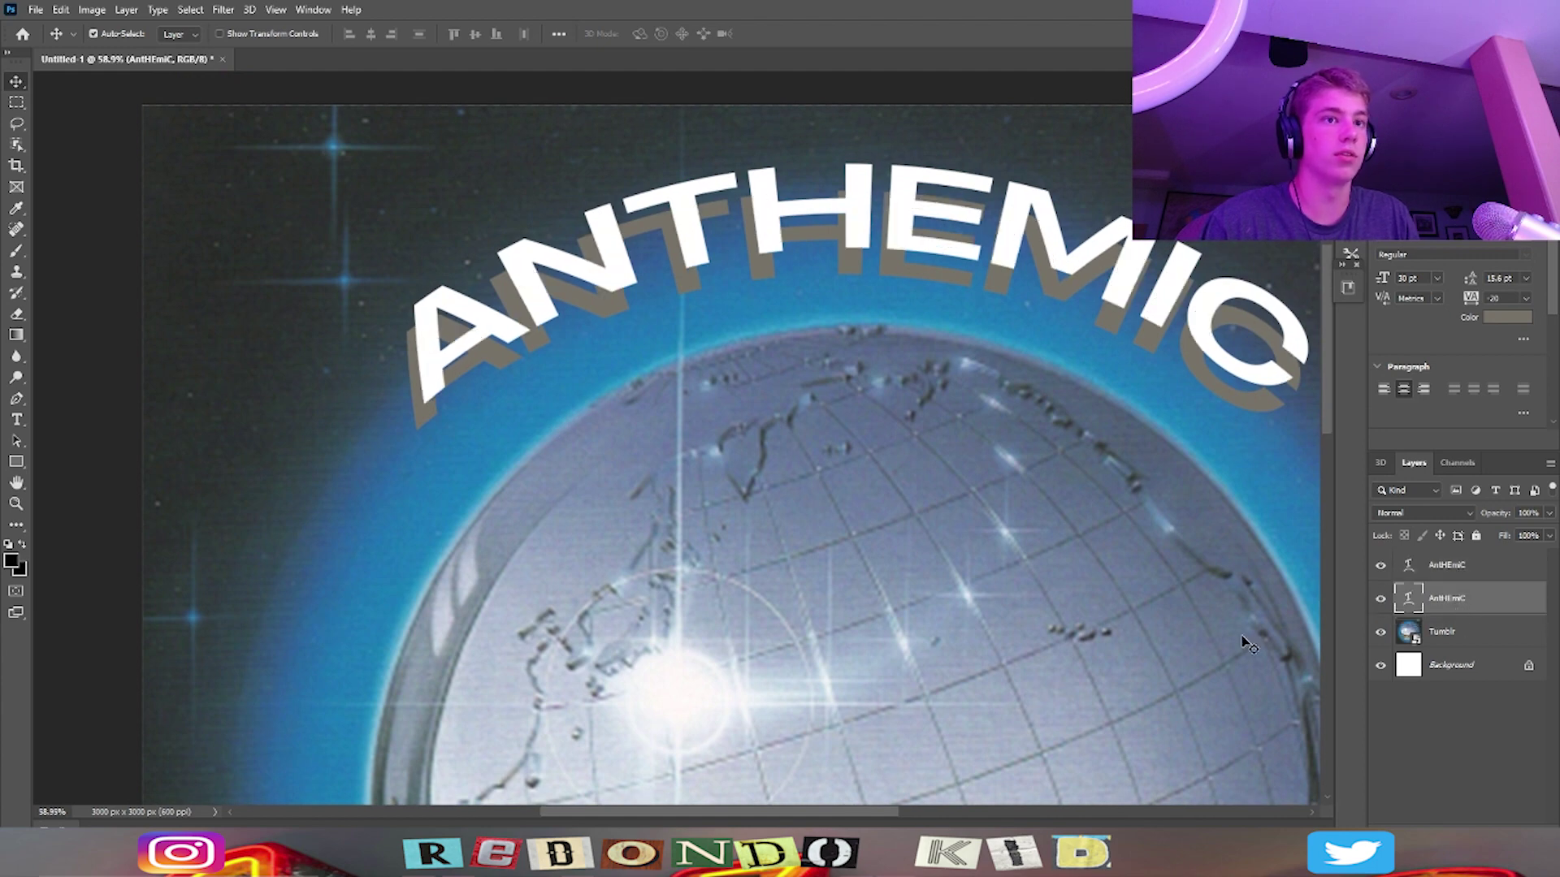
drag(497, 363, 499, 355)
scroll(407, 381, up, 4)
drag(438, 433, 457, 395)
scroll(528, 393, down, 5)
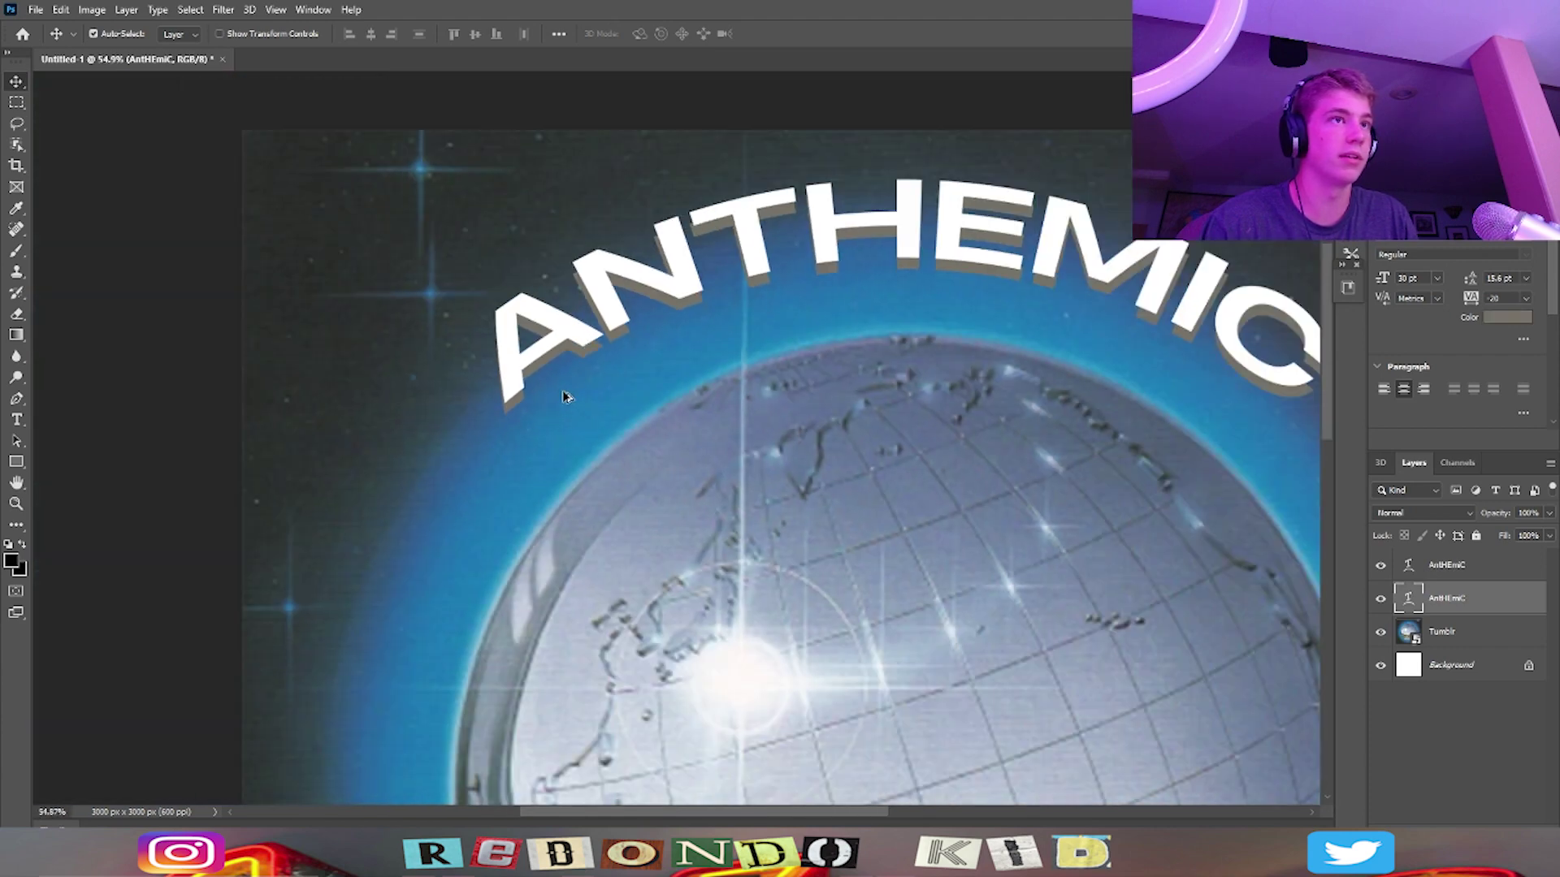
Place the round holographic sticker AMAN (9) from the BeatsByAman GFX PACK STICKERS folder into the document.
scroll(685, 393, down, 2)
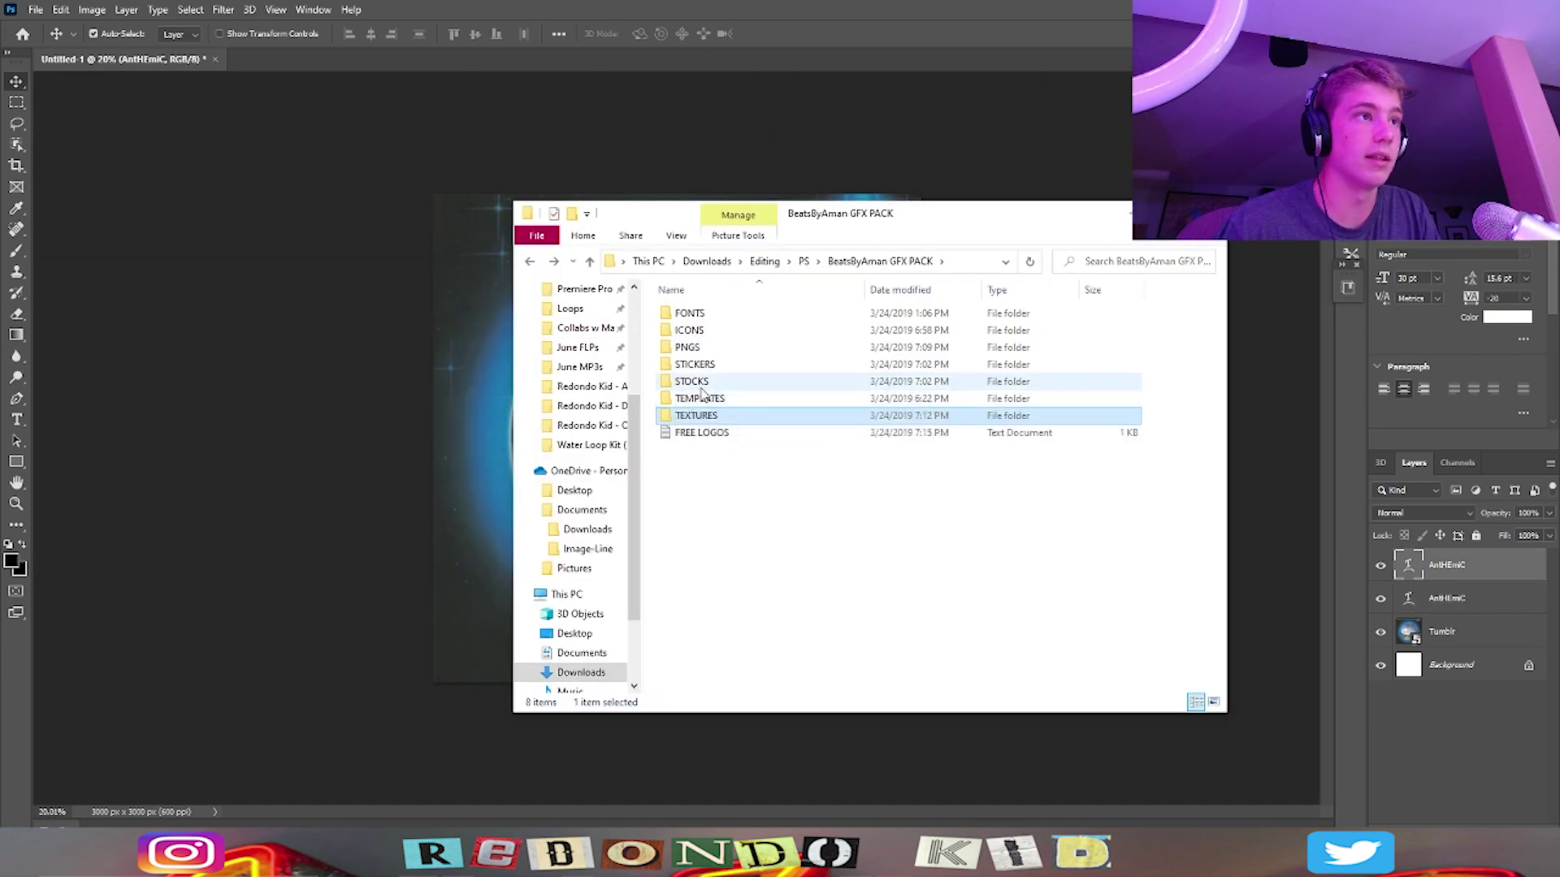
double_click(706, 365)
scroll(1015, 487, down, 3)
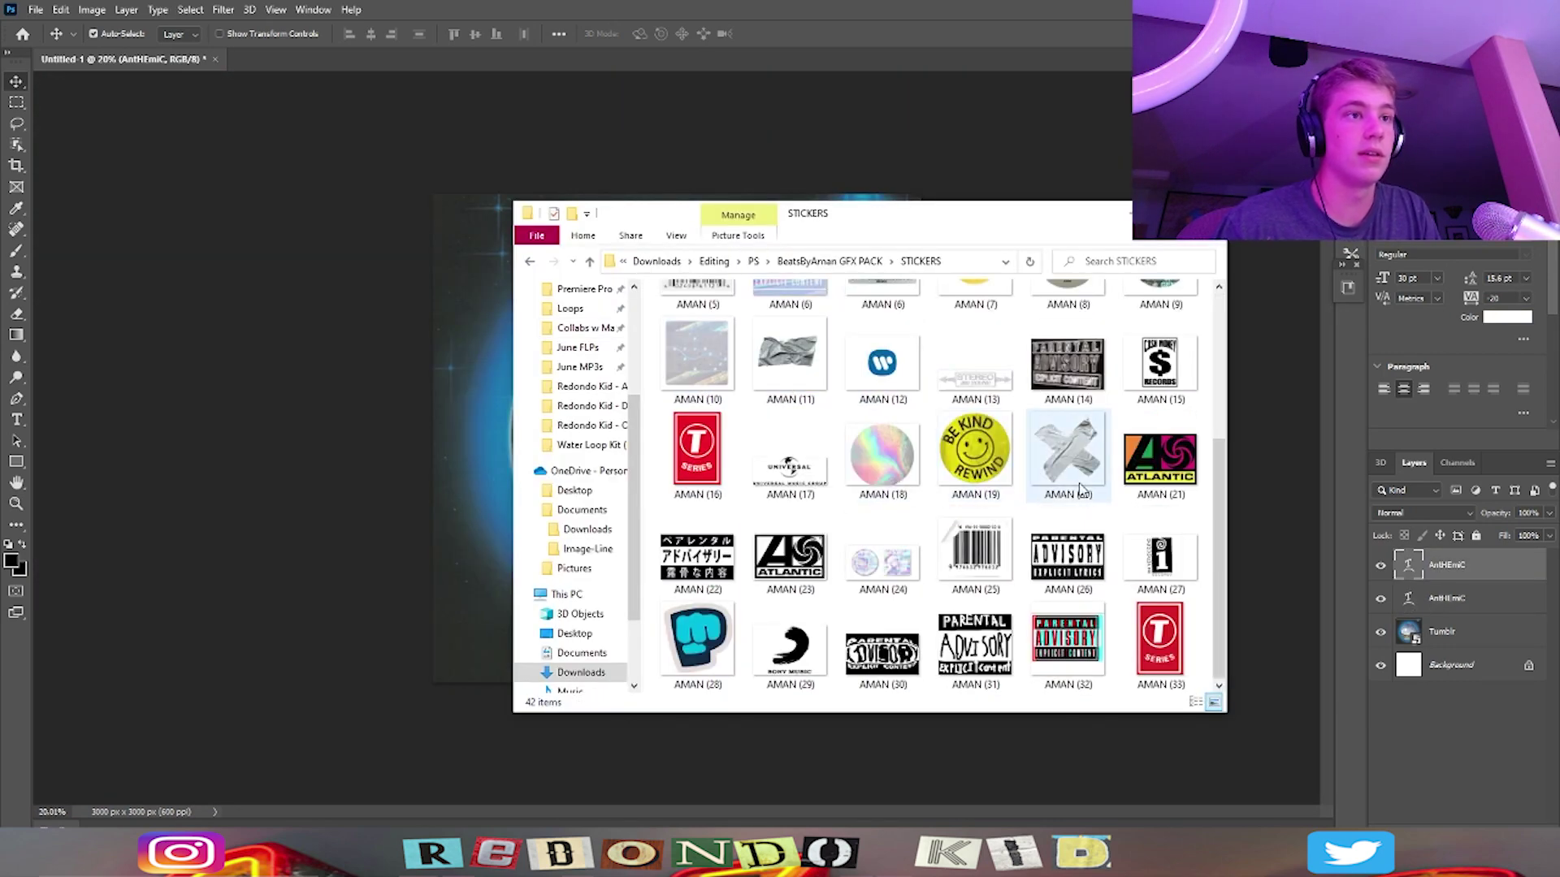
scroll(1074, 537, up, 3)
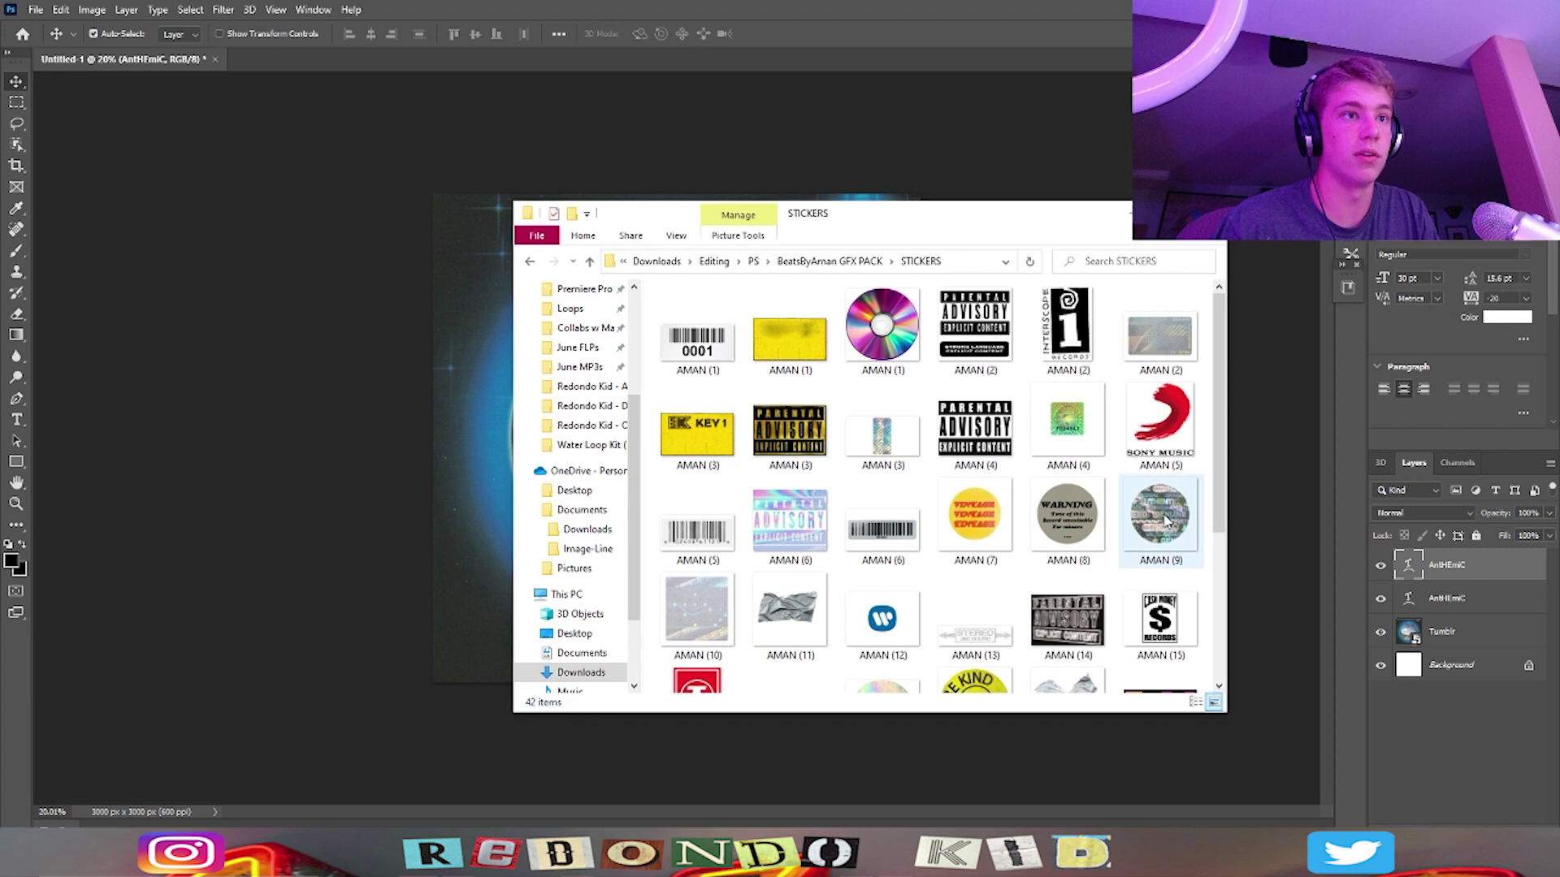
drag(1160, 516, 484, 532)
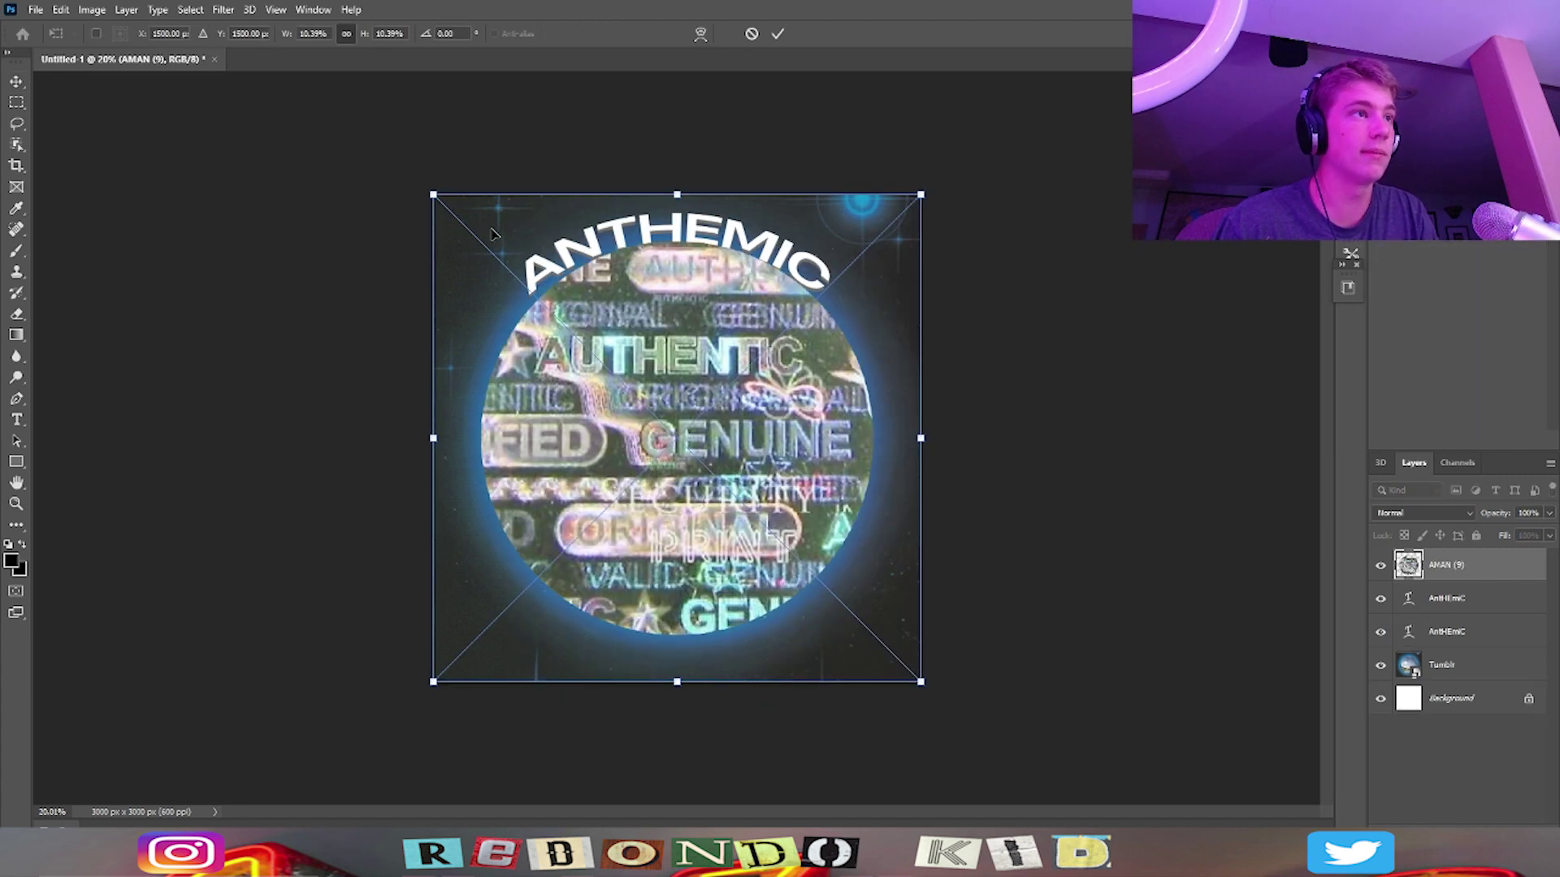
Shrink the round holographic sticker to about 1% scale and fit it into the artwork's lower-right corner.
drag(435, 197, 905, 689)
key(Return)
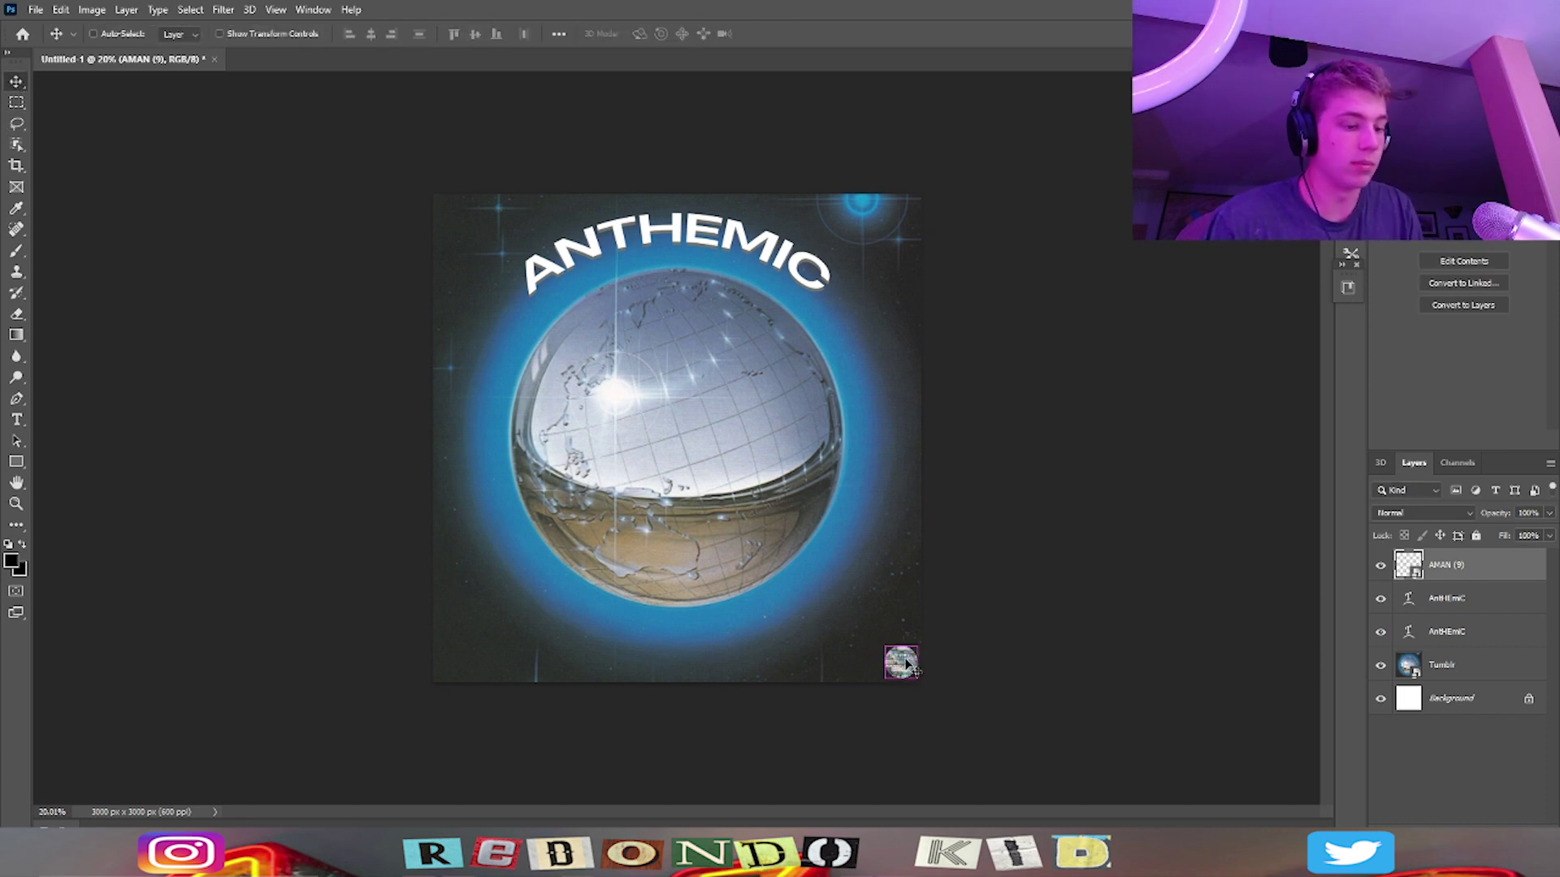
key(ctrl+t)
drag(873, 639, 877, 636)
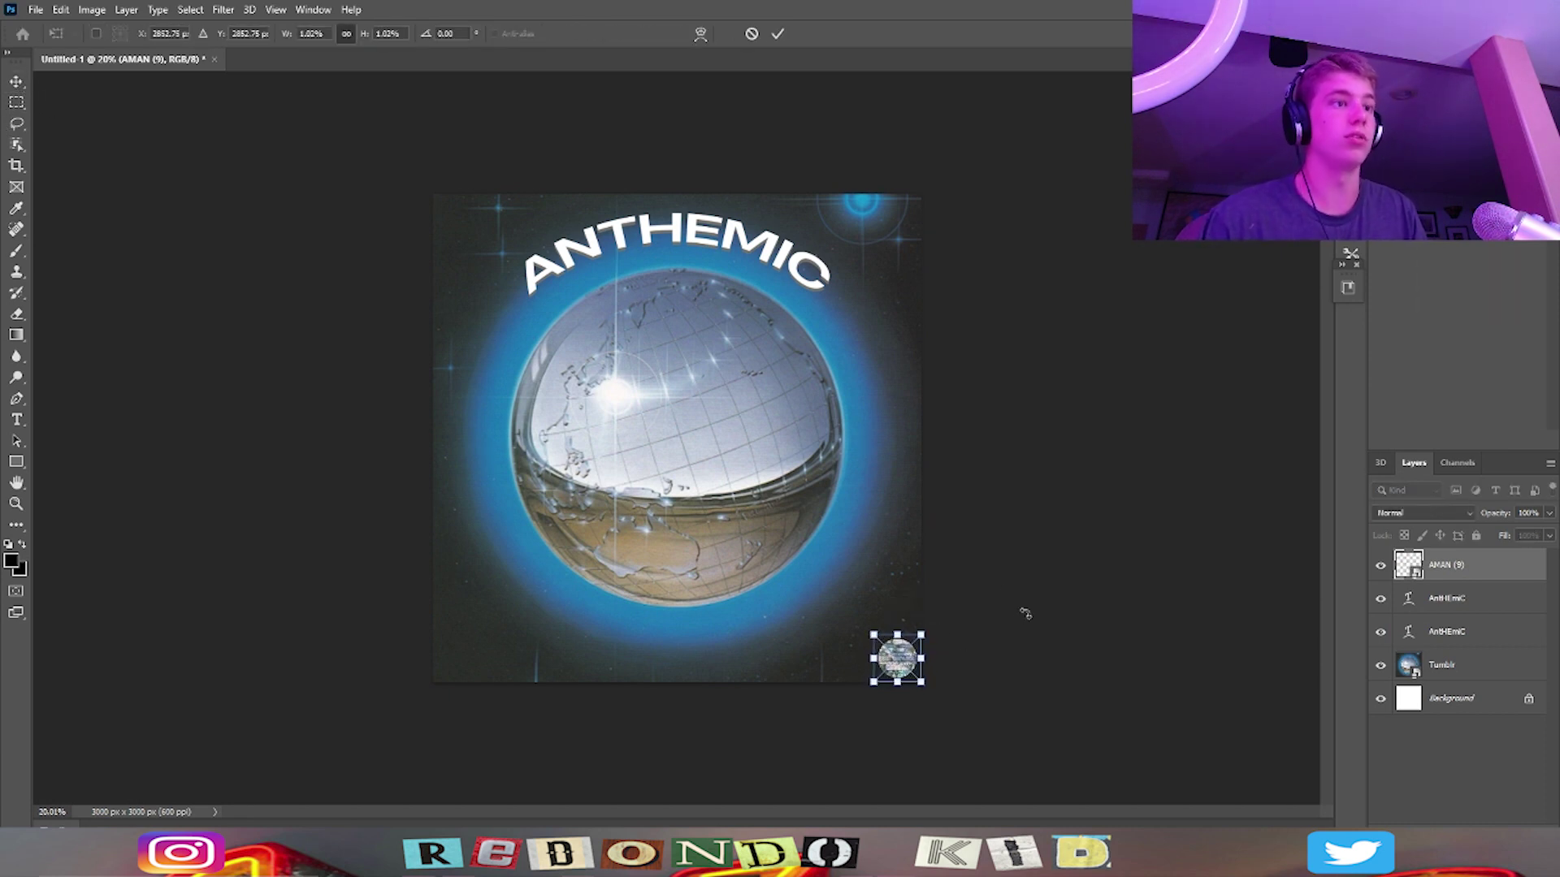
key(Return)
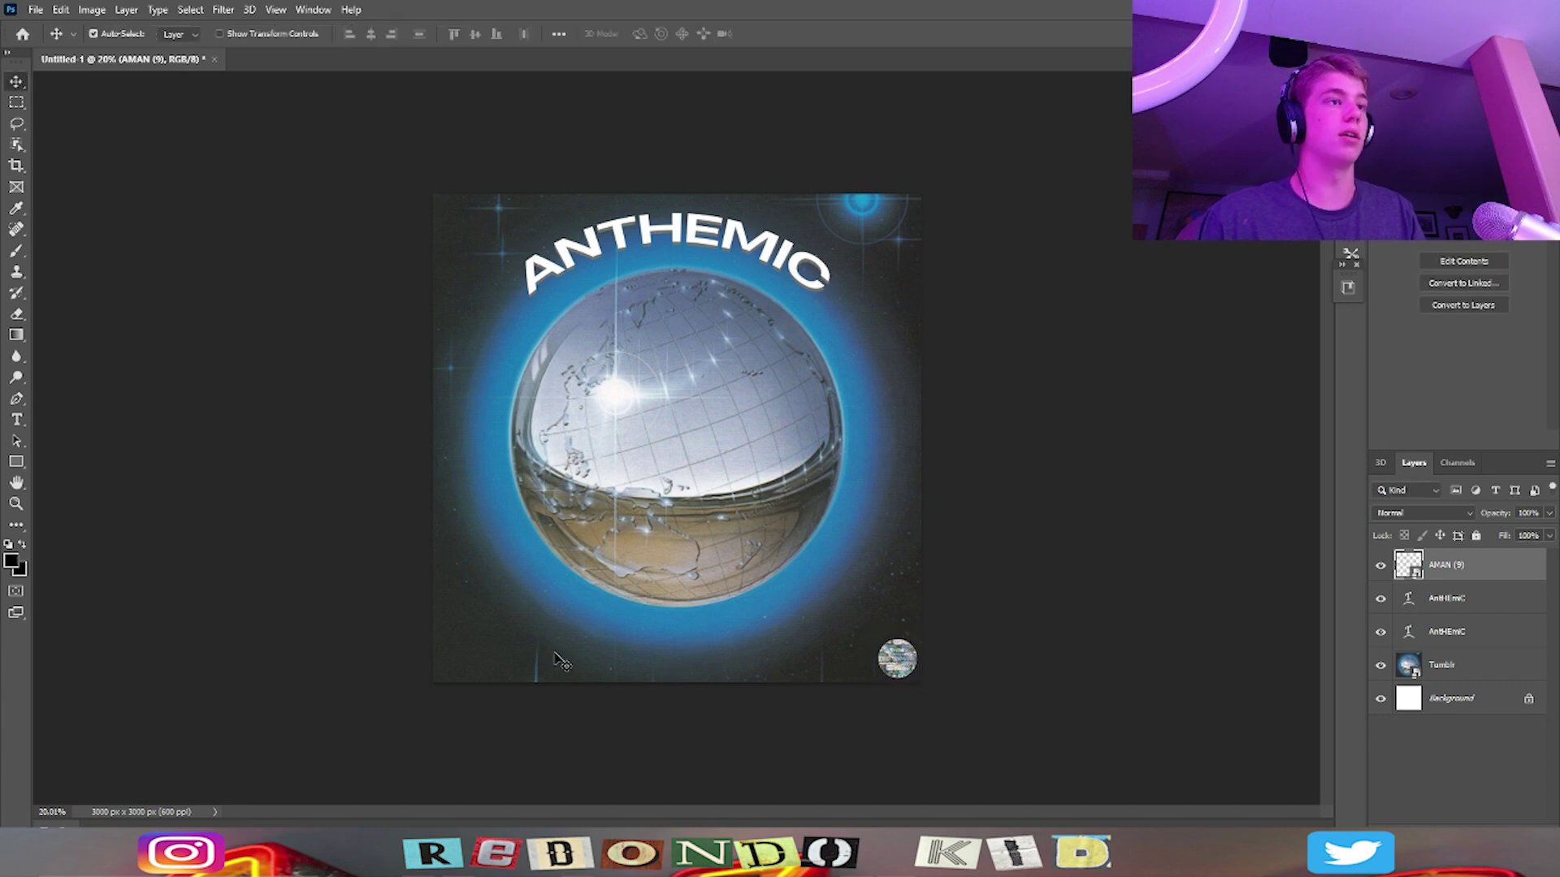
Place the crumpled silver tape sticker AMAN (11) from the STICKERS folder into the document.
key(alt+Tab)
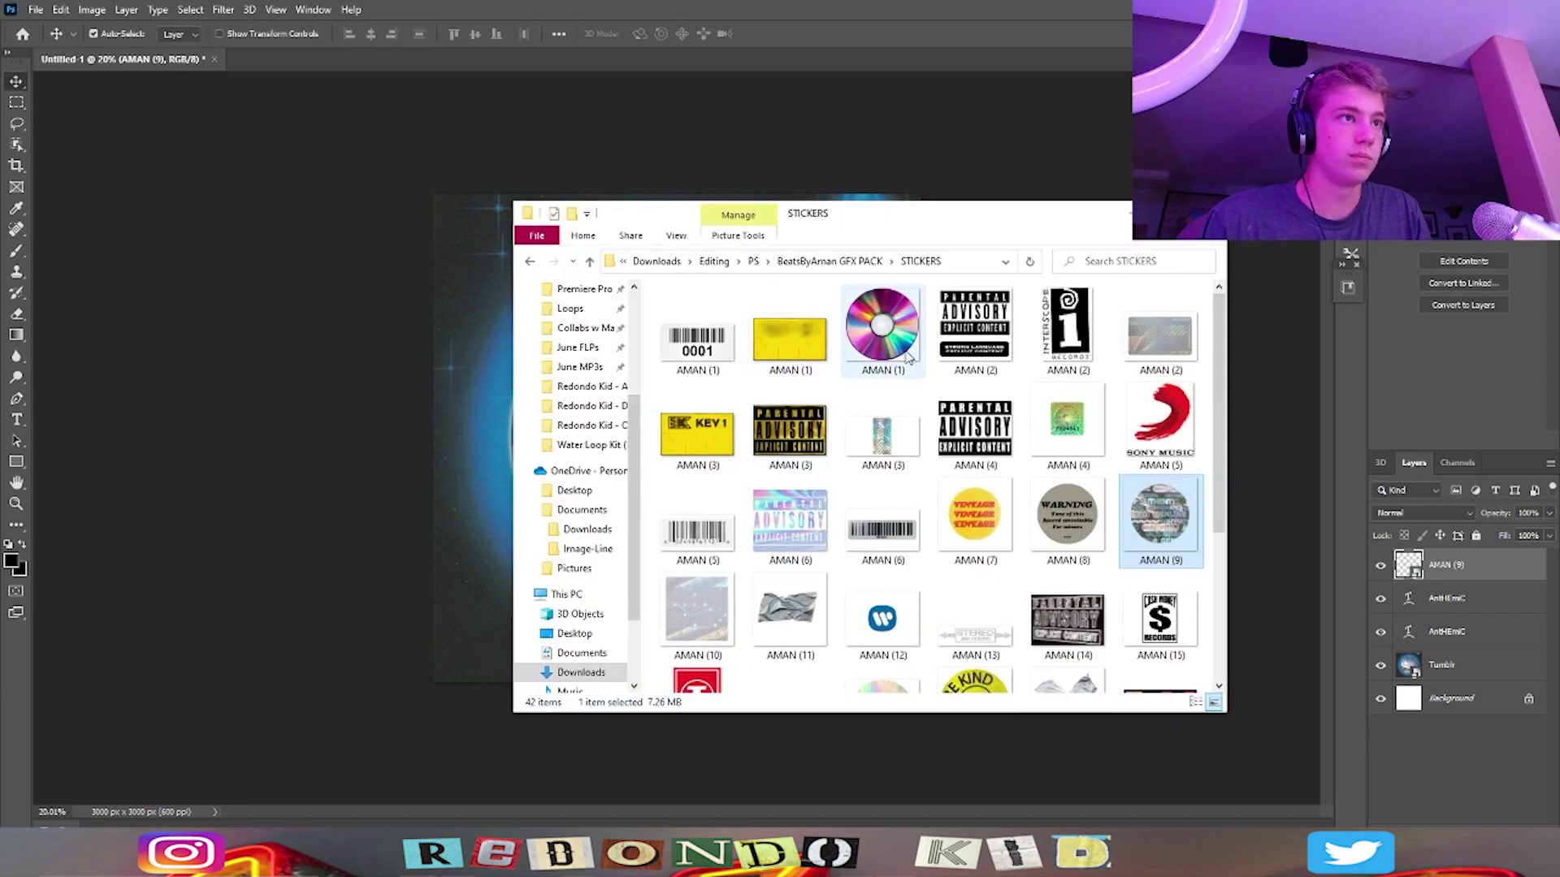
scroll(916, 366, down, 3)
scroll(928, 412, up, 3)
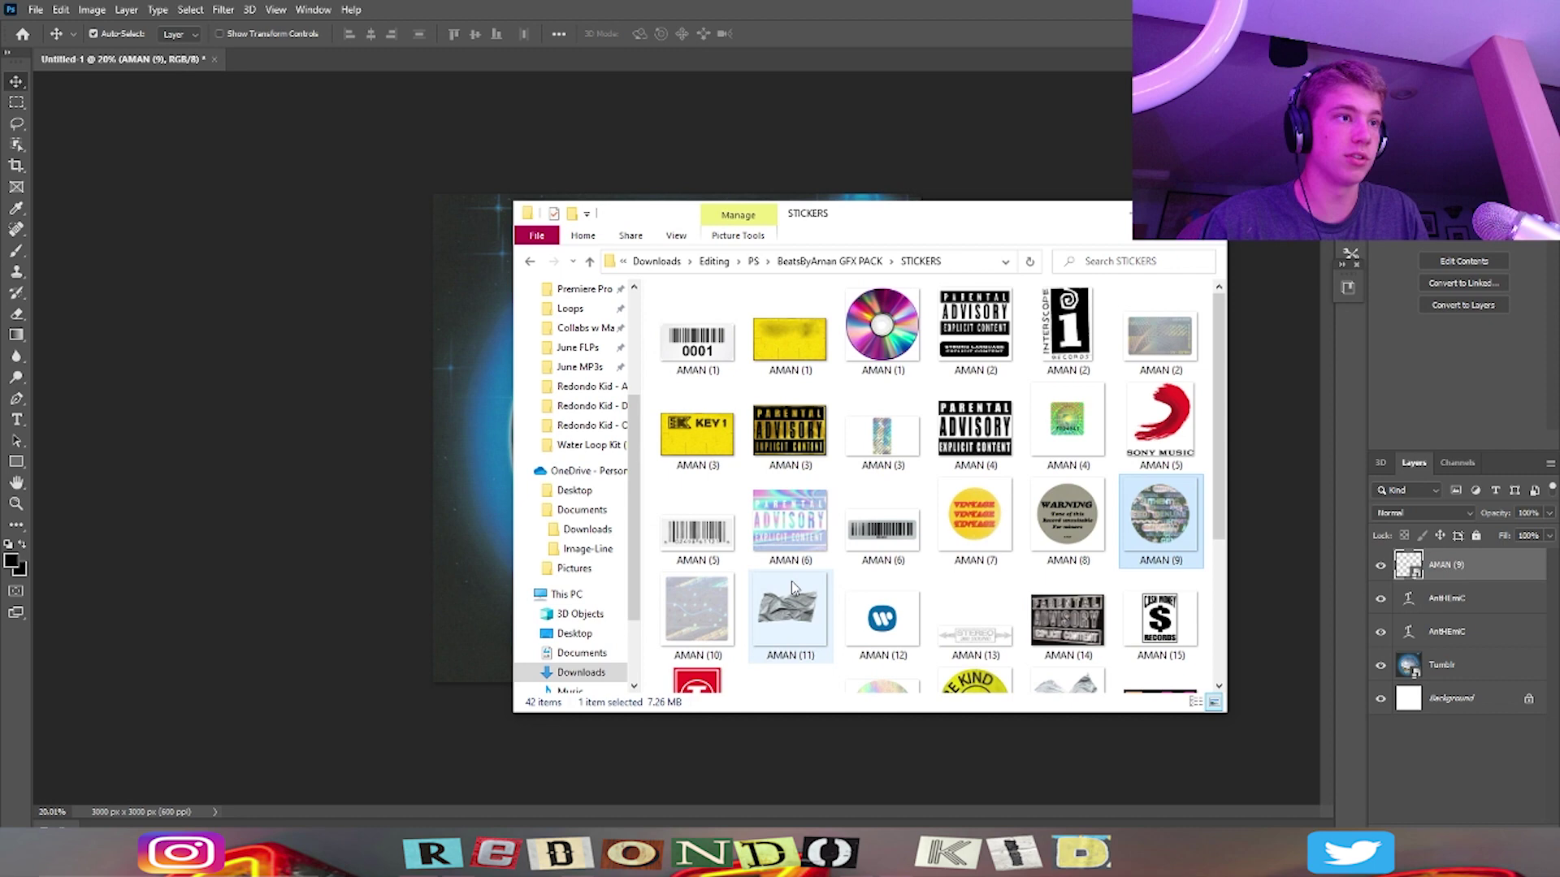
click(488, 436)
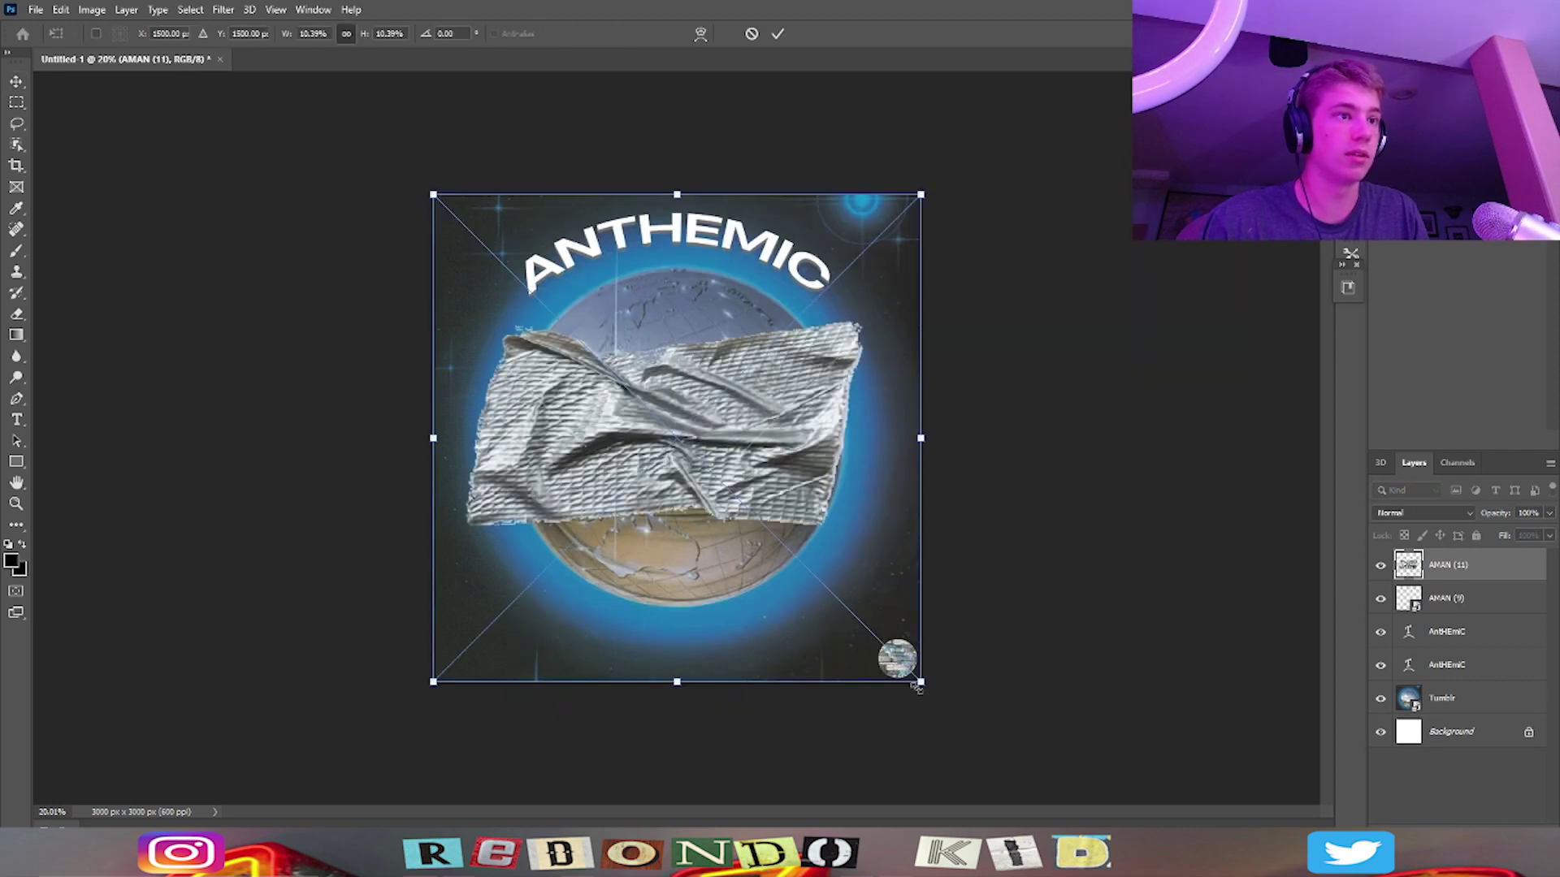
Scale the tape sticker to about 2.6%, rotate it about -25 degrees and lay it across the artwork's upper-left corner.
drag(917, 686, 522, 247)
drag(524, 190, 511, 134)
drag(484, 240, 460, 213)
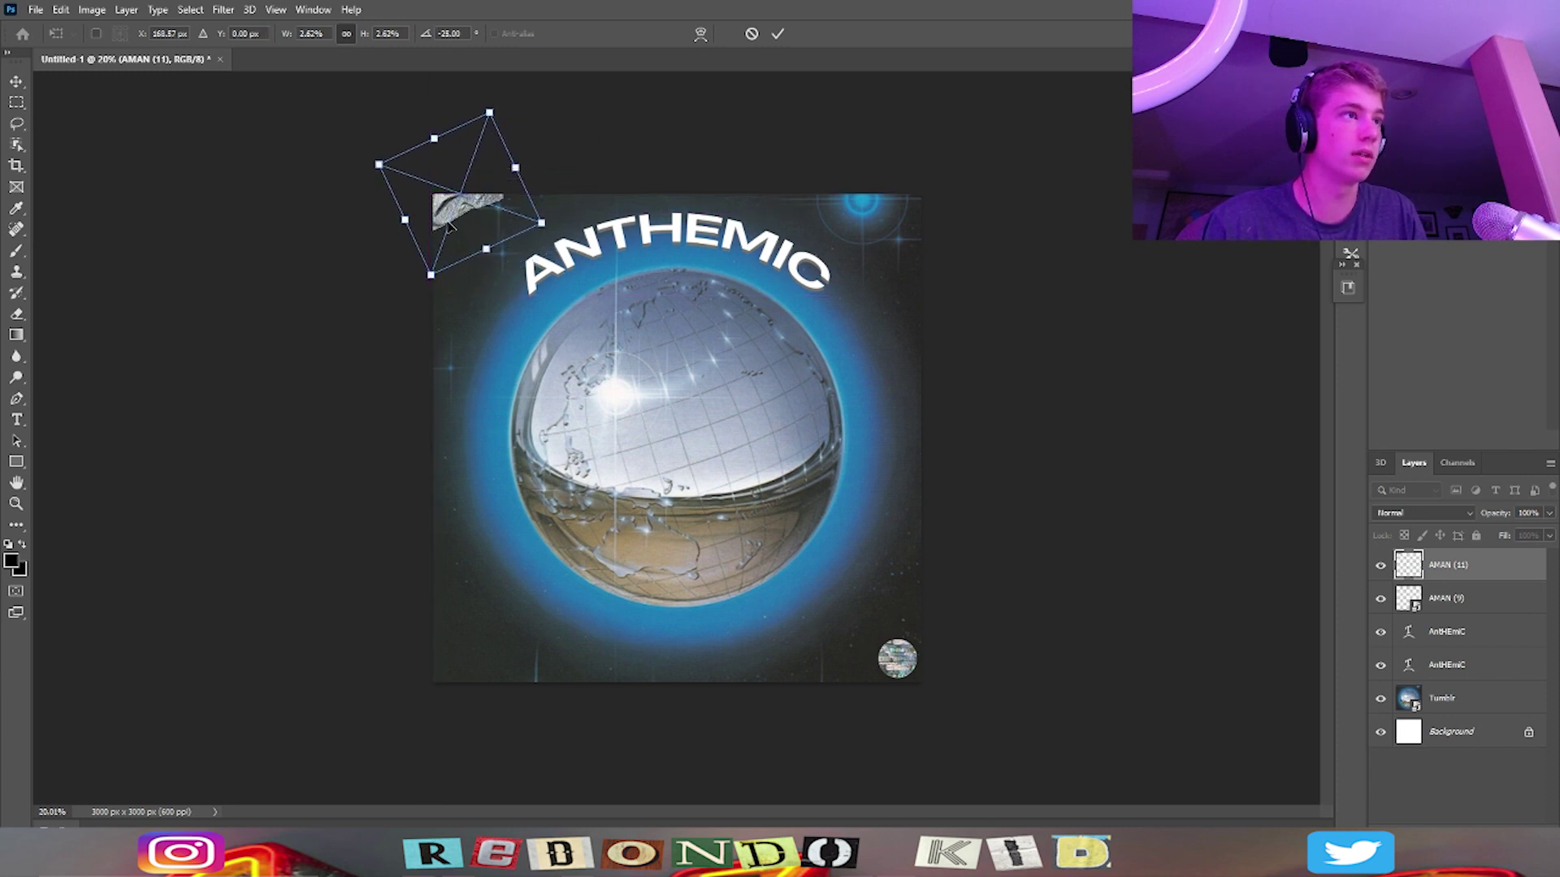
scroll(401, 193, up, 5)
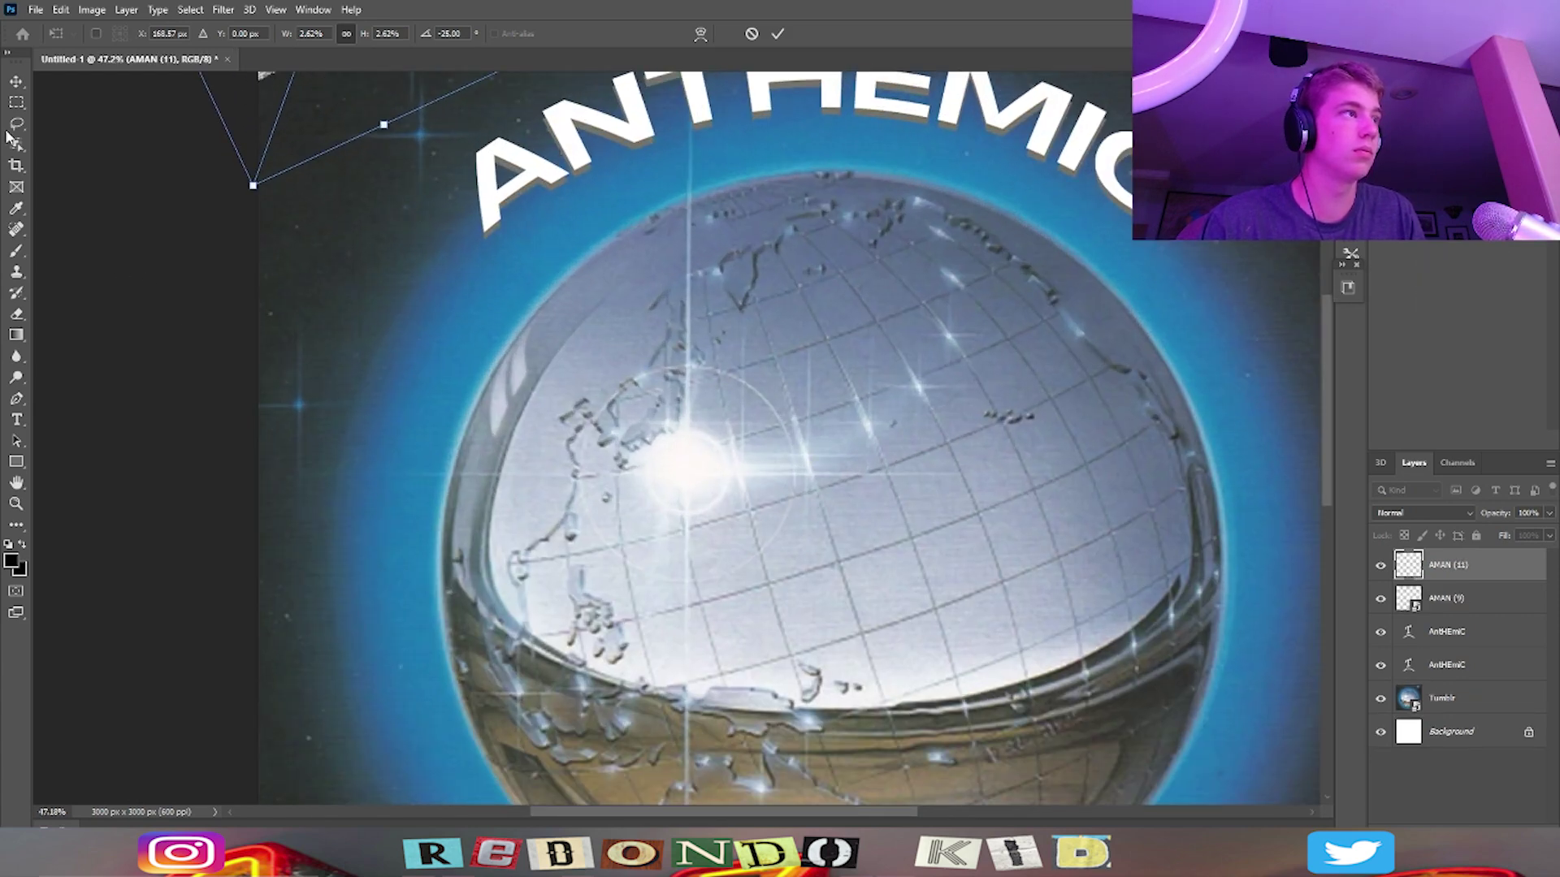
key(Return)
Adjust the tape sticker slightly so it covers more of the artwork's upper-left corner.
scroll(286, 307, up, 3)
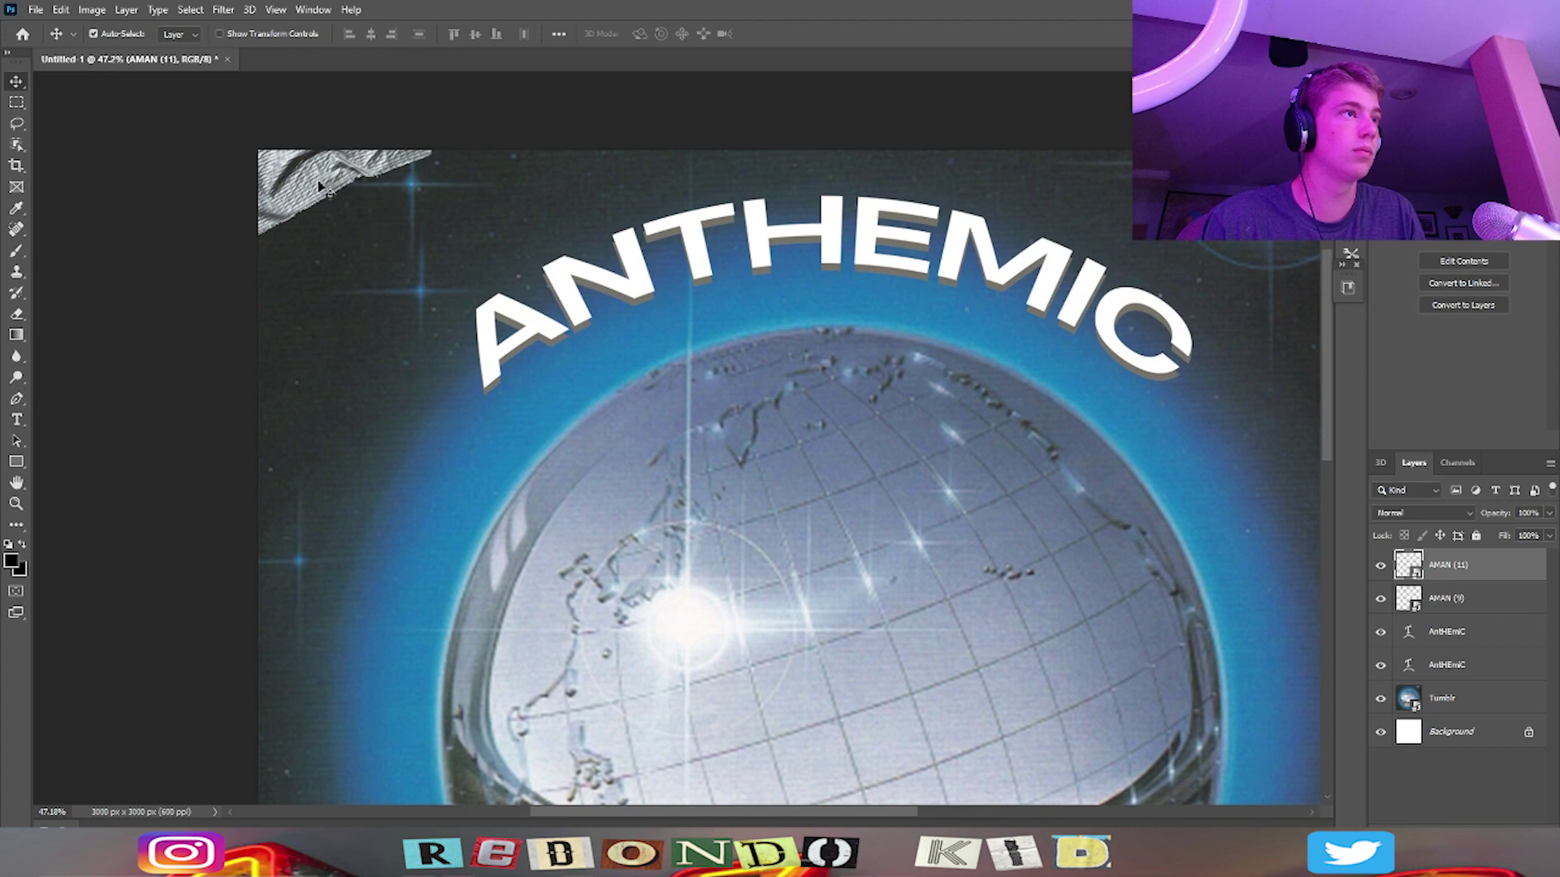
scroll(427, 345, down, 5)
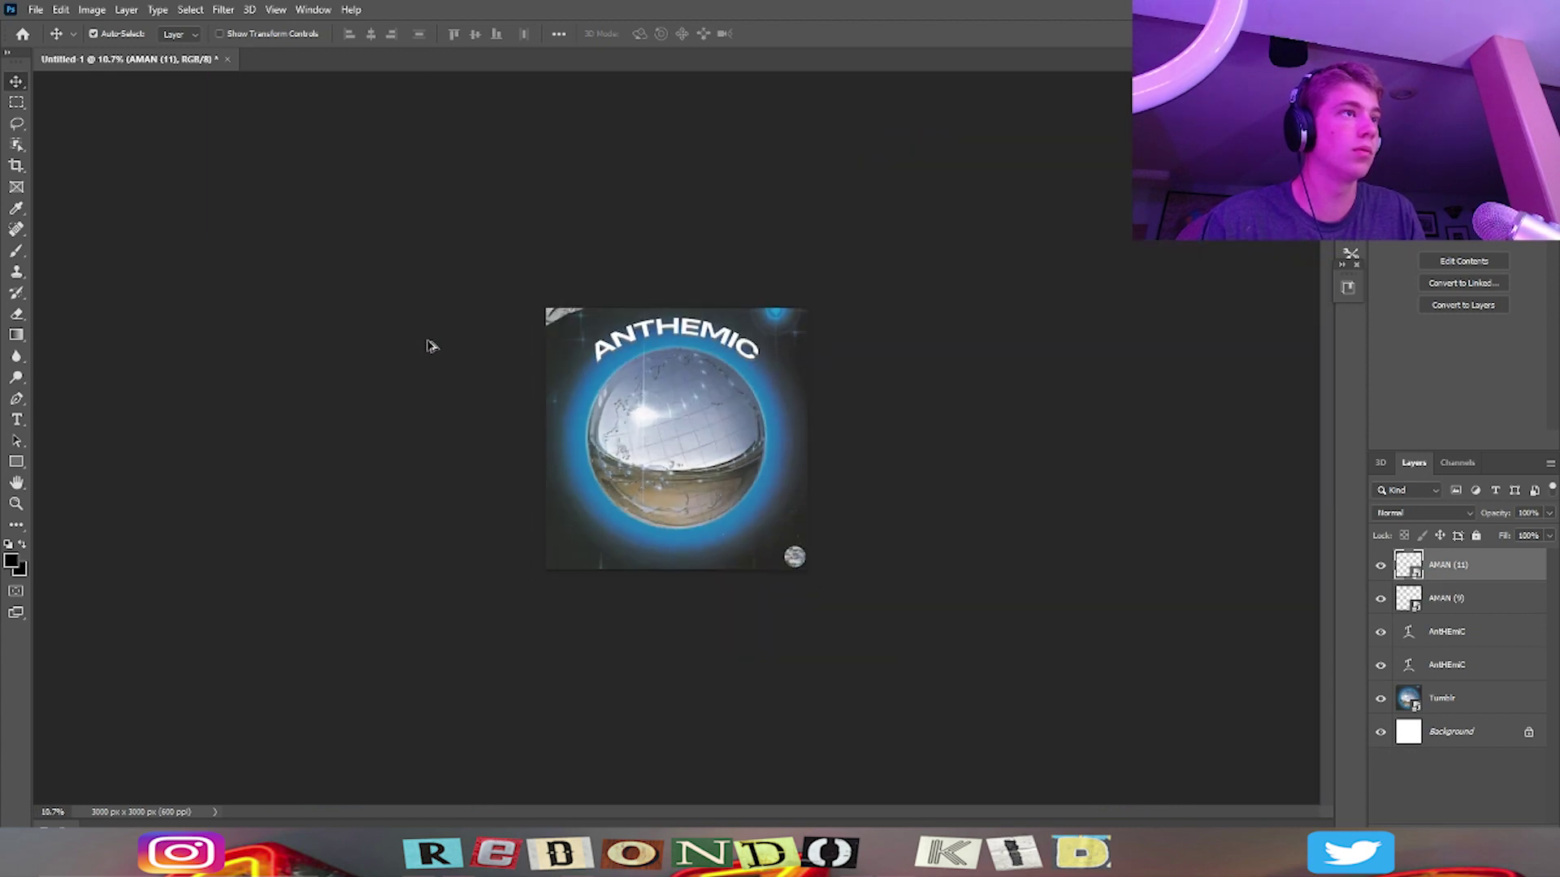
scroll(429, 345, up, 4)
scroll(684, 446, down, 2)
scroll(559, 362, up, 4)
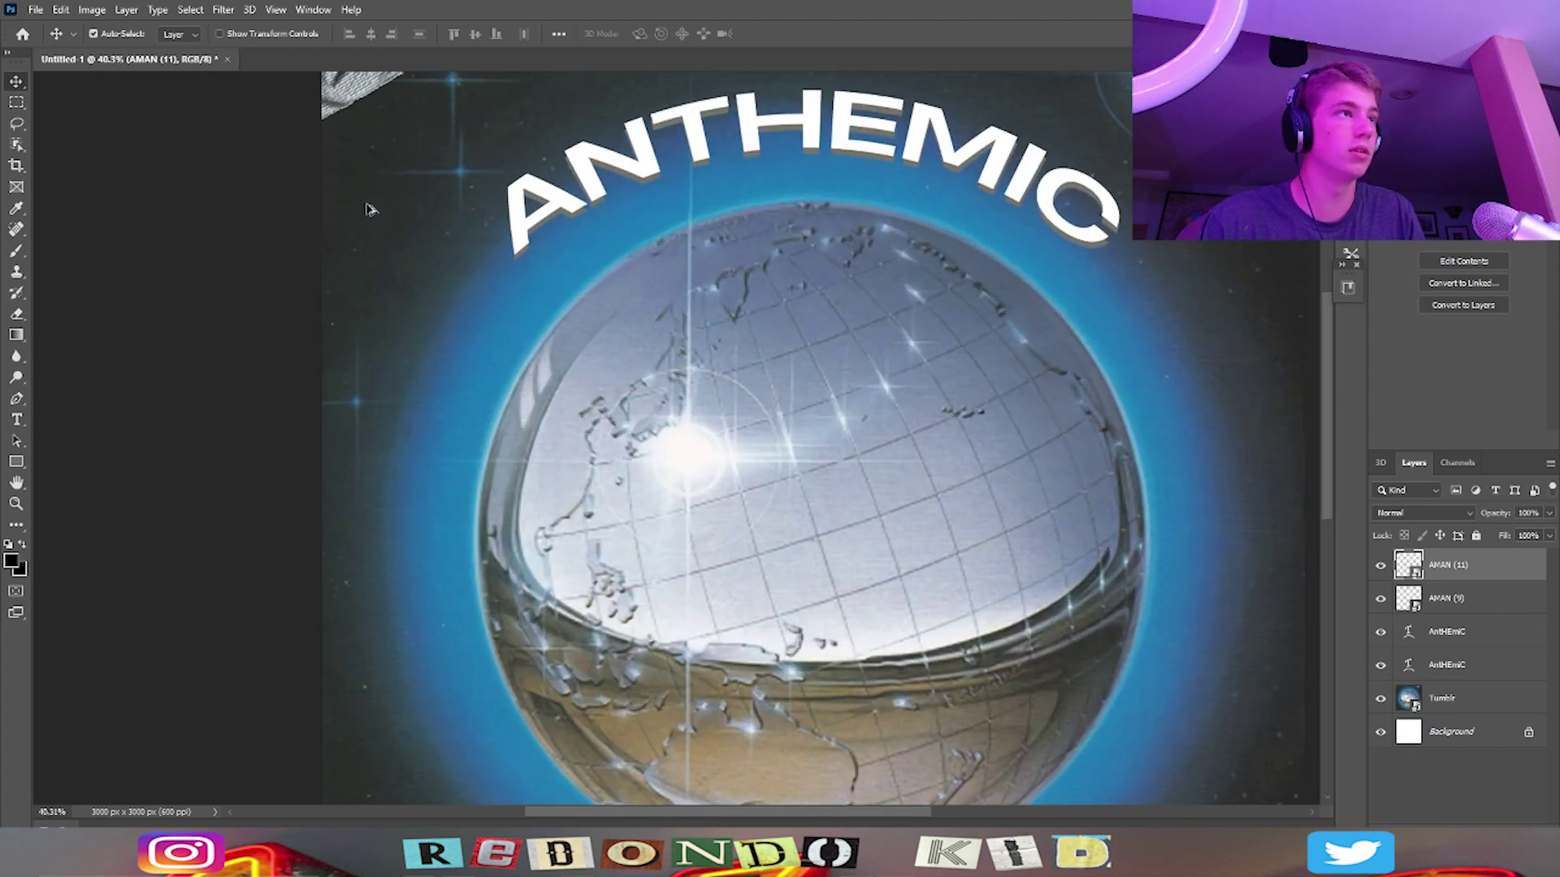
scroll(382, 268, up, 1)
click(345, 120)
scroll(780, 581, up, 3)
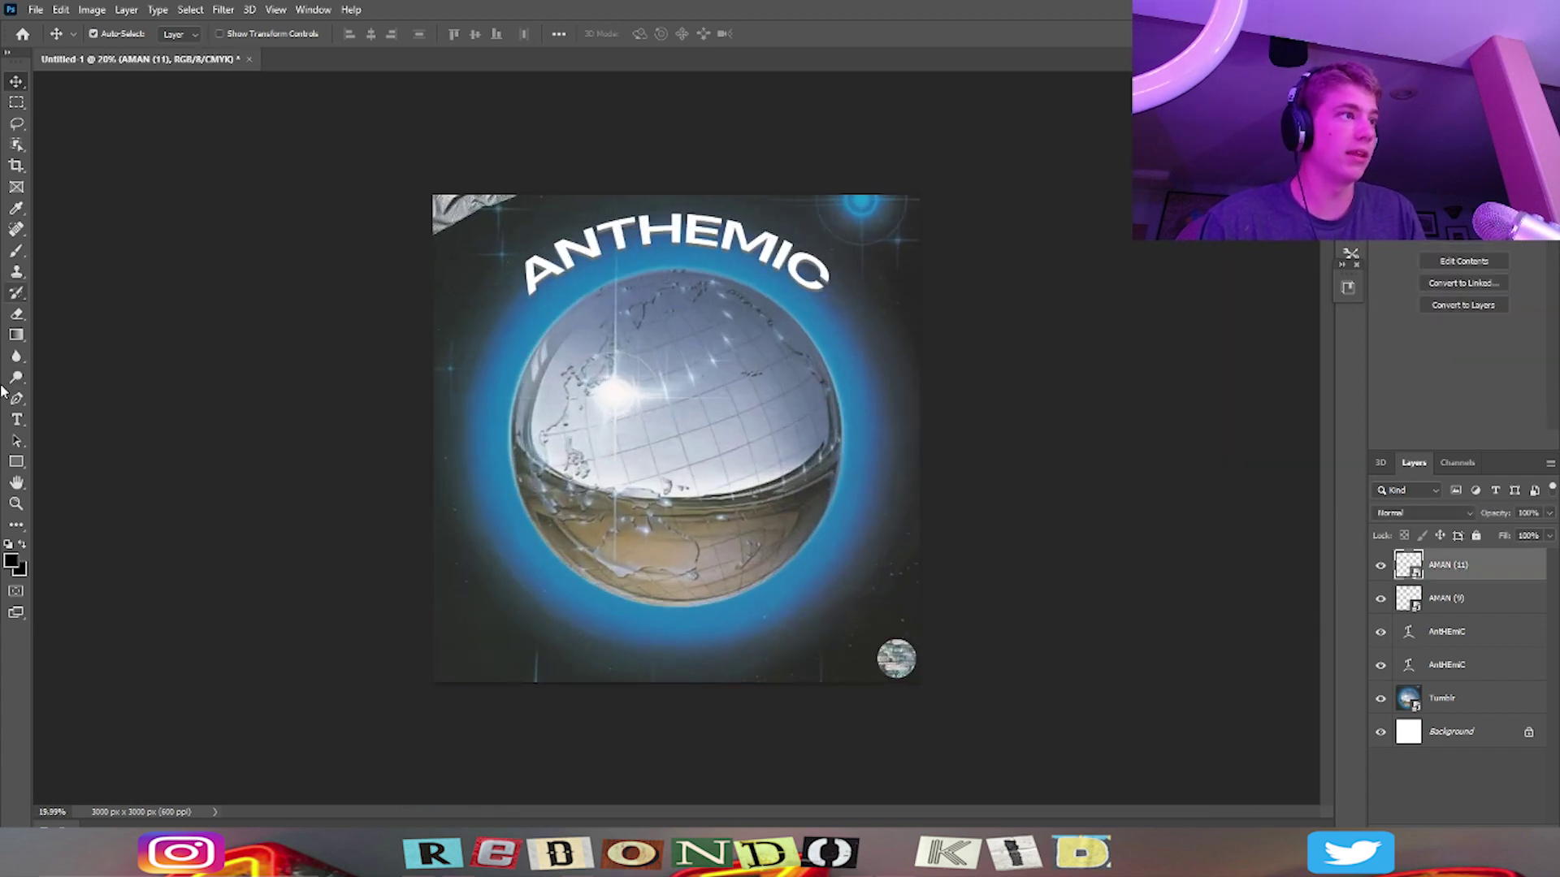
Add a white text line reading Redondo Kid near the artwork's lower edge.
click(16, 419)
click(445, 673)
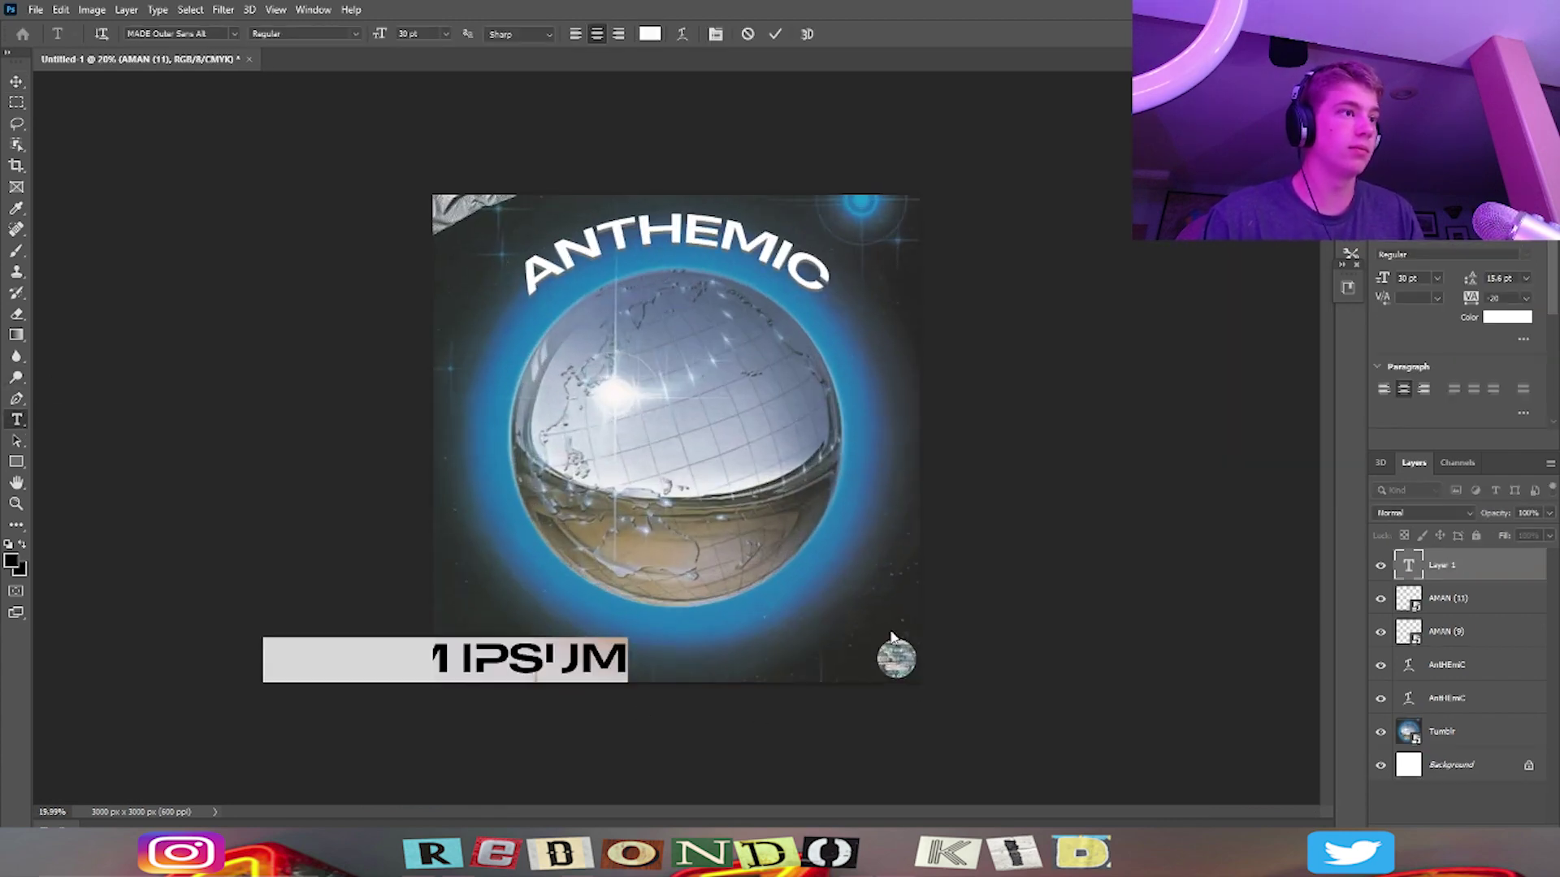
text(REDOND)
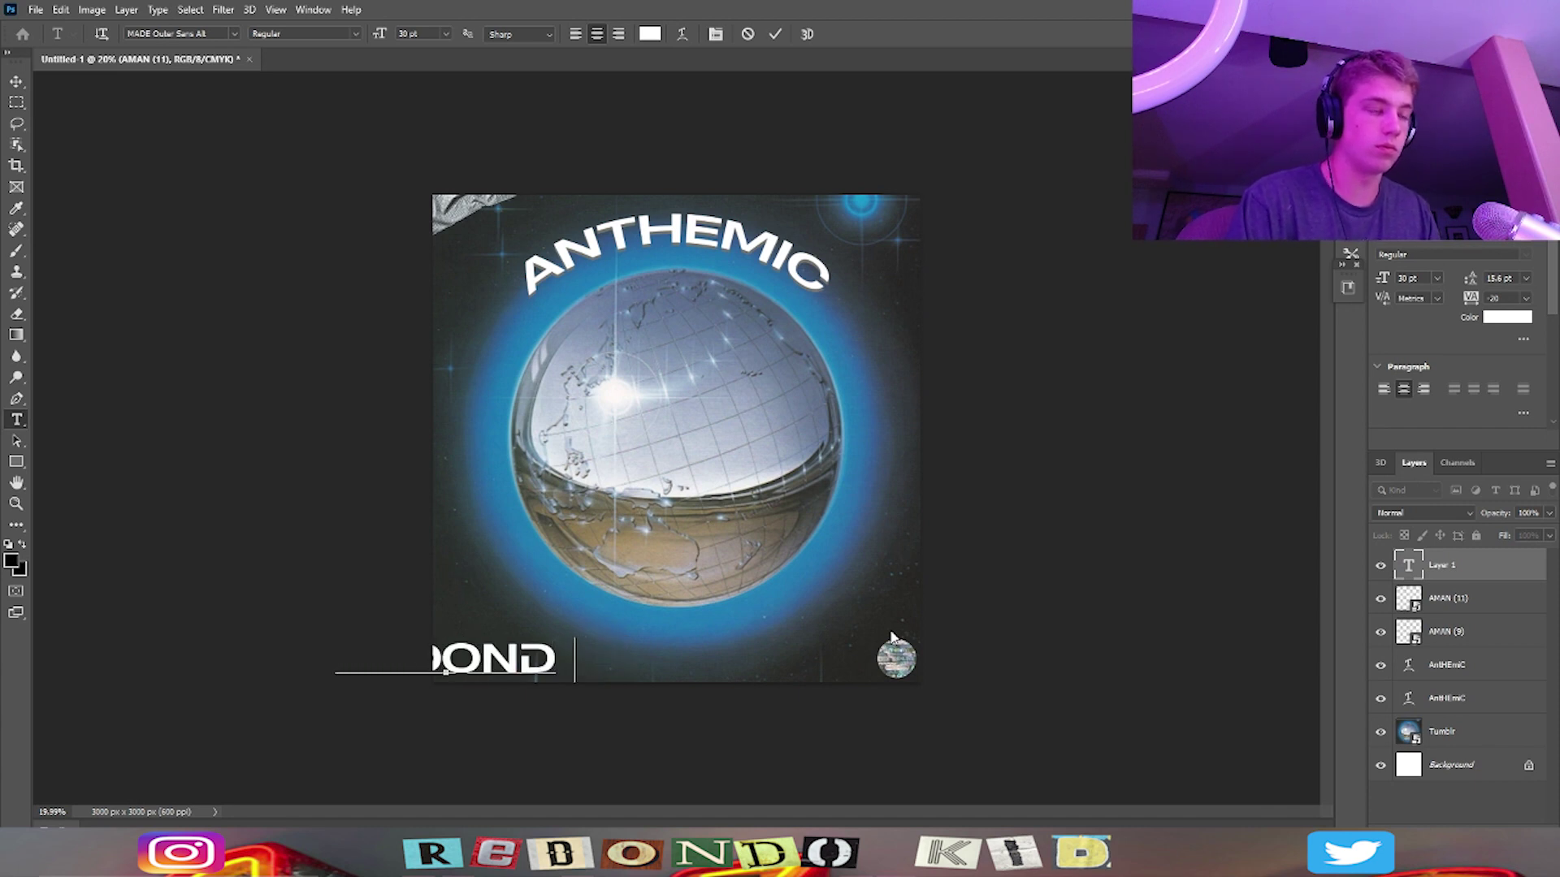
text(O Kid)
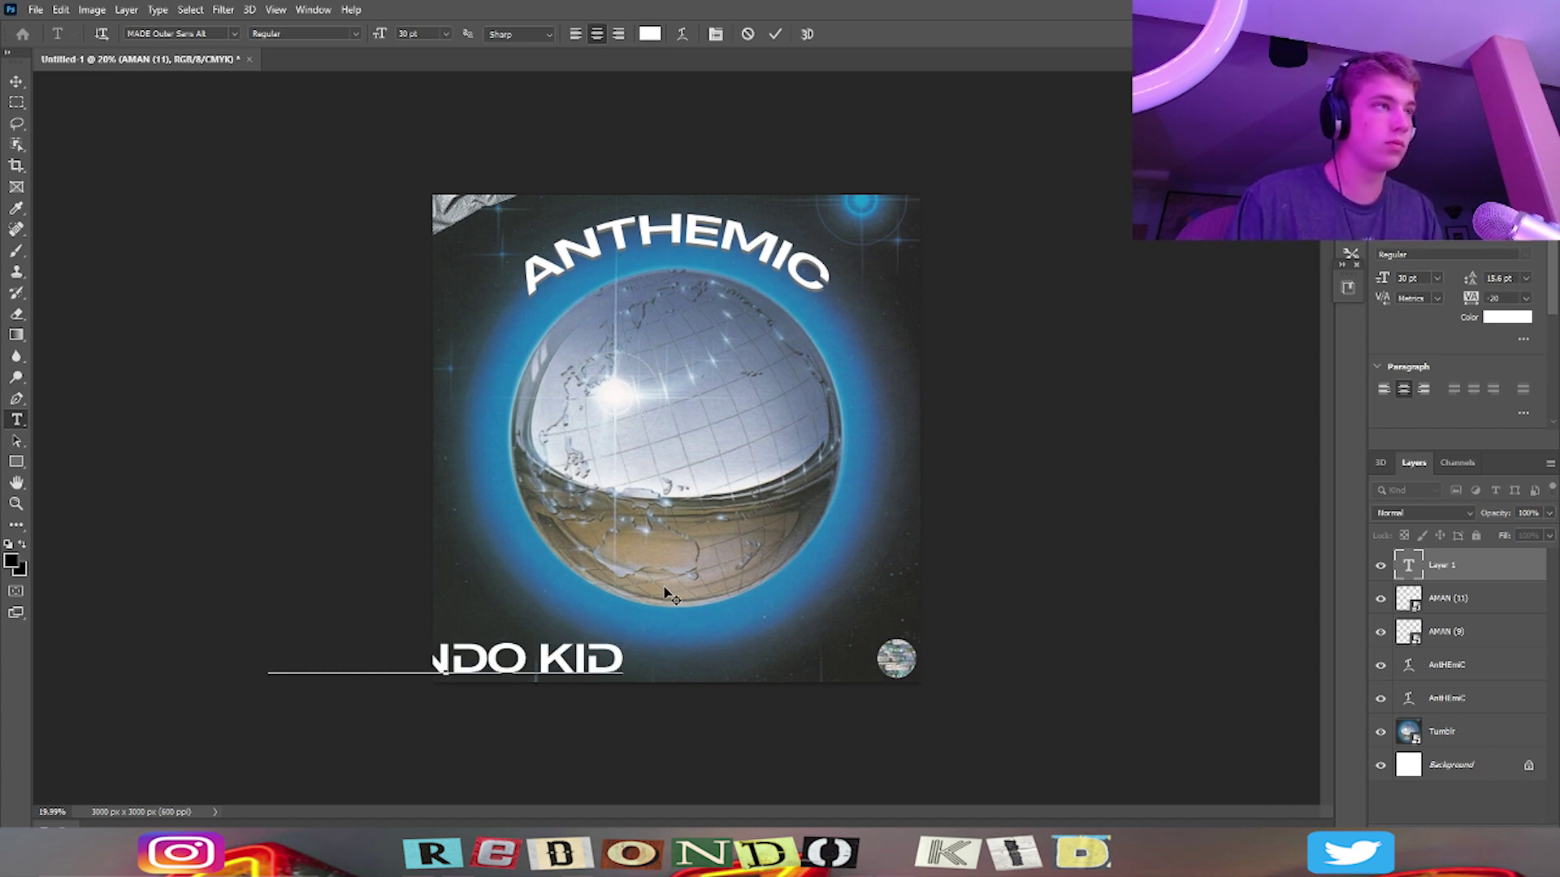
Reduce the REDONDO KID text to 8 pt and center it along the artwork's bottom edge.
click(16, 82)
drag(566, 667, 569, 668)
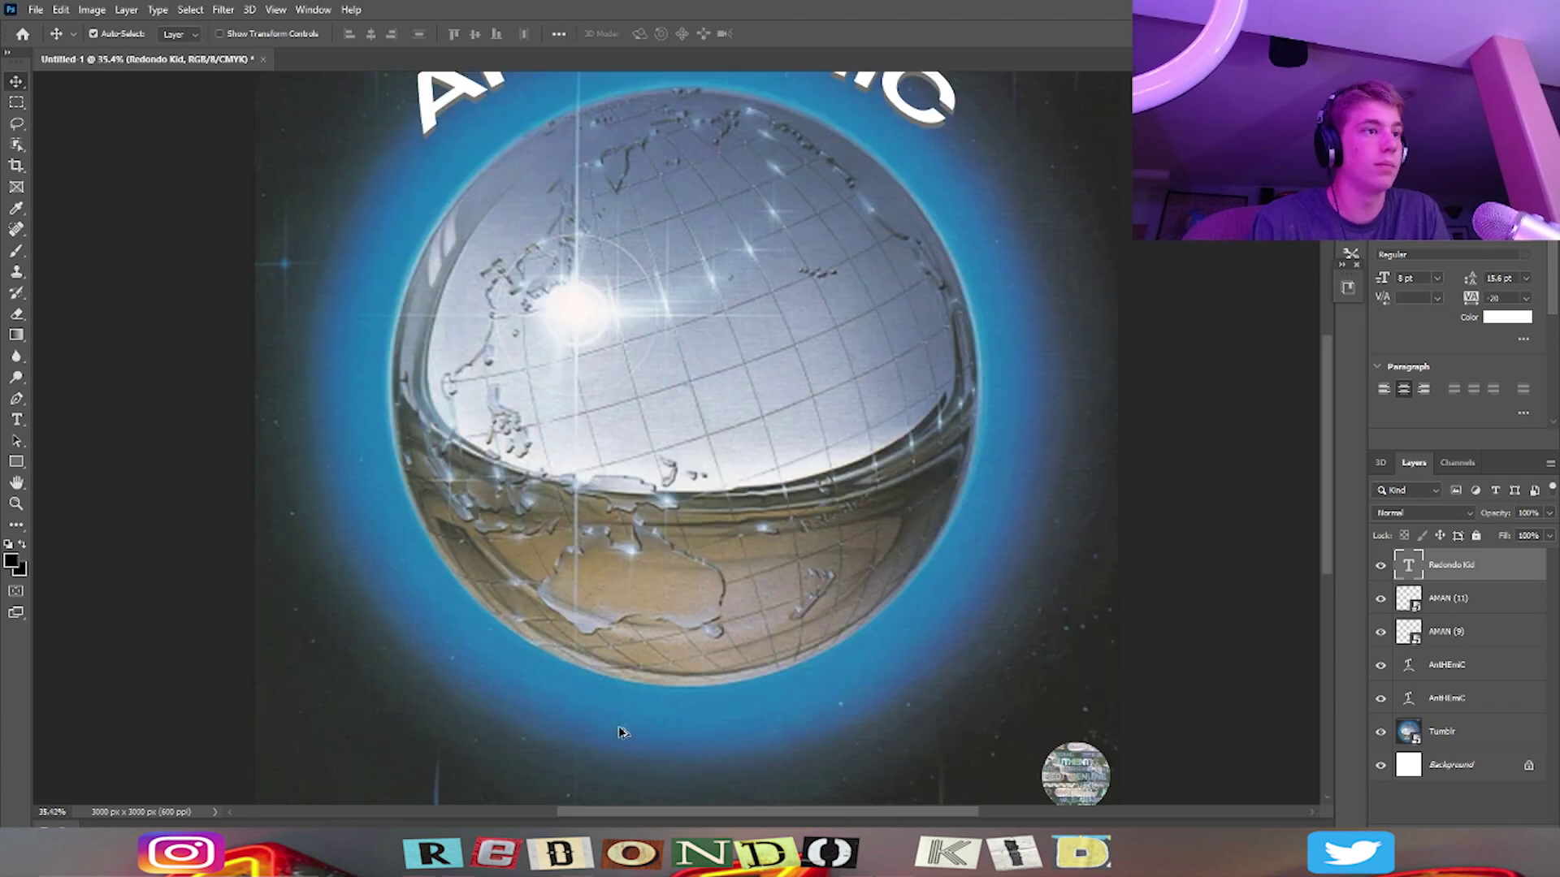
scroll(625, 634, down, 1)
scroll(631, 622, down, 2)
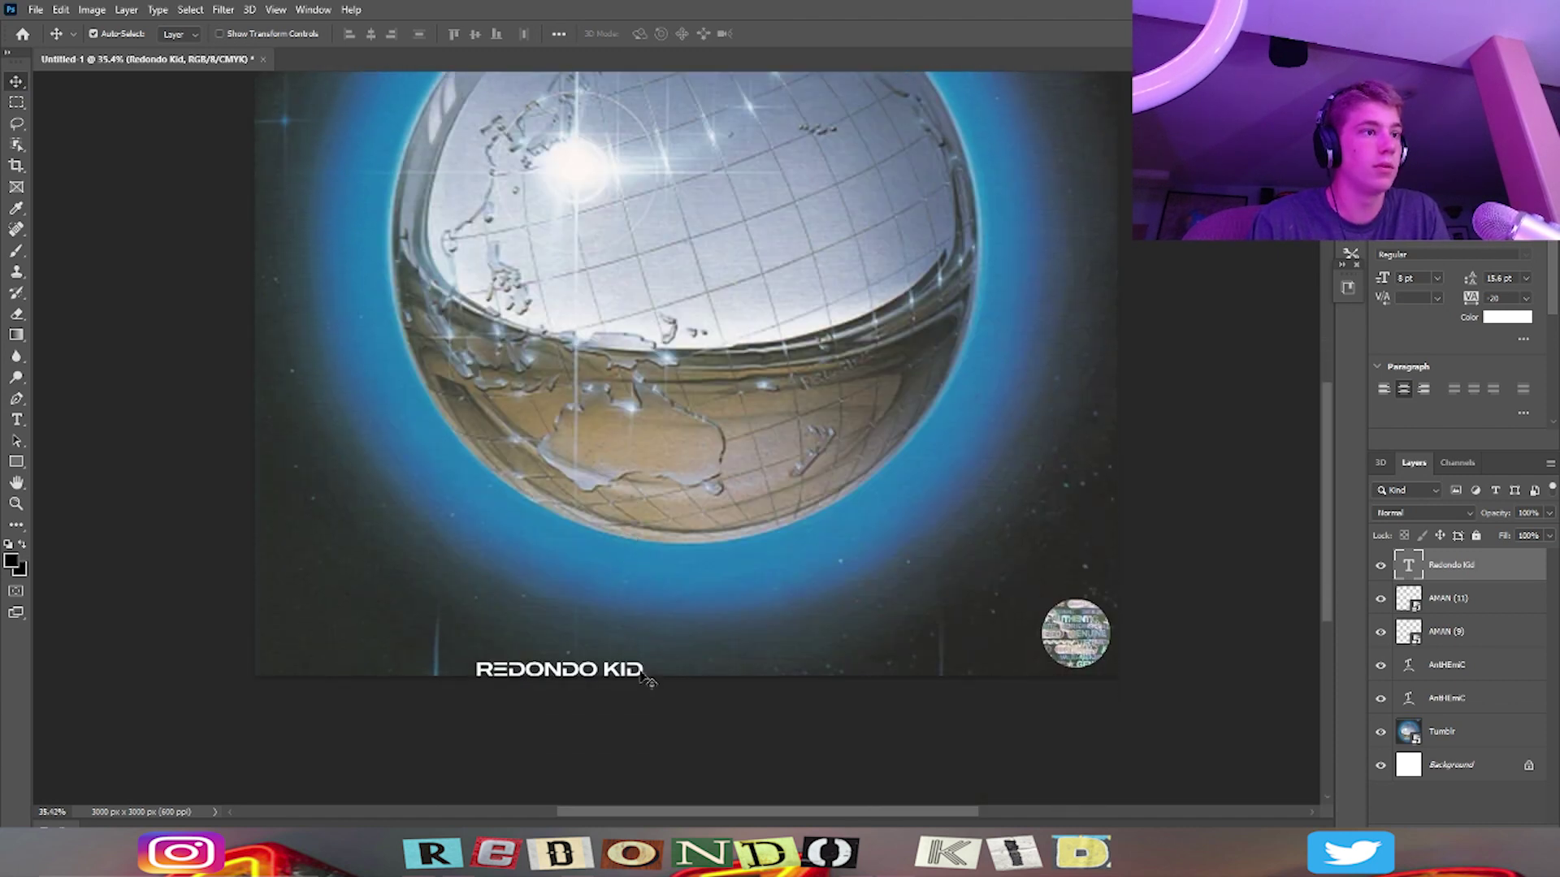
drag(641, 675, 715, 676)
scroll(649, 673, up, 5)
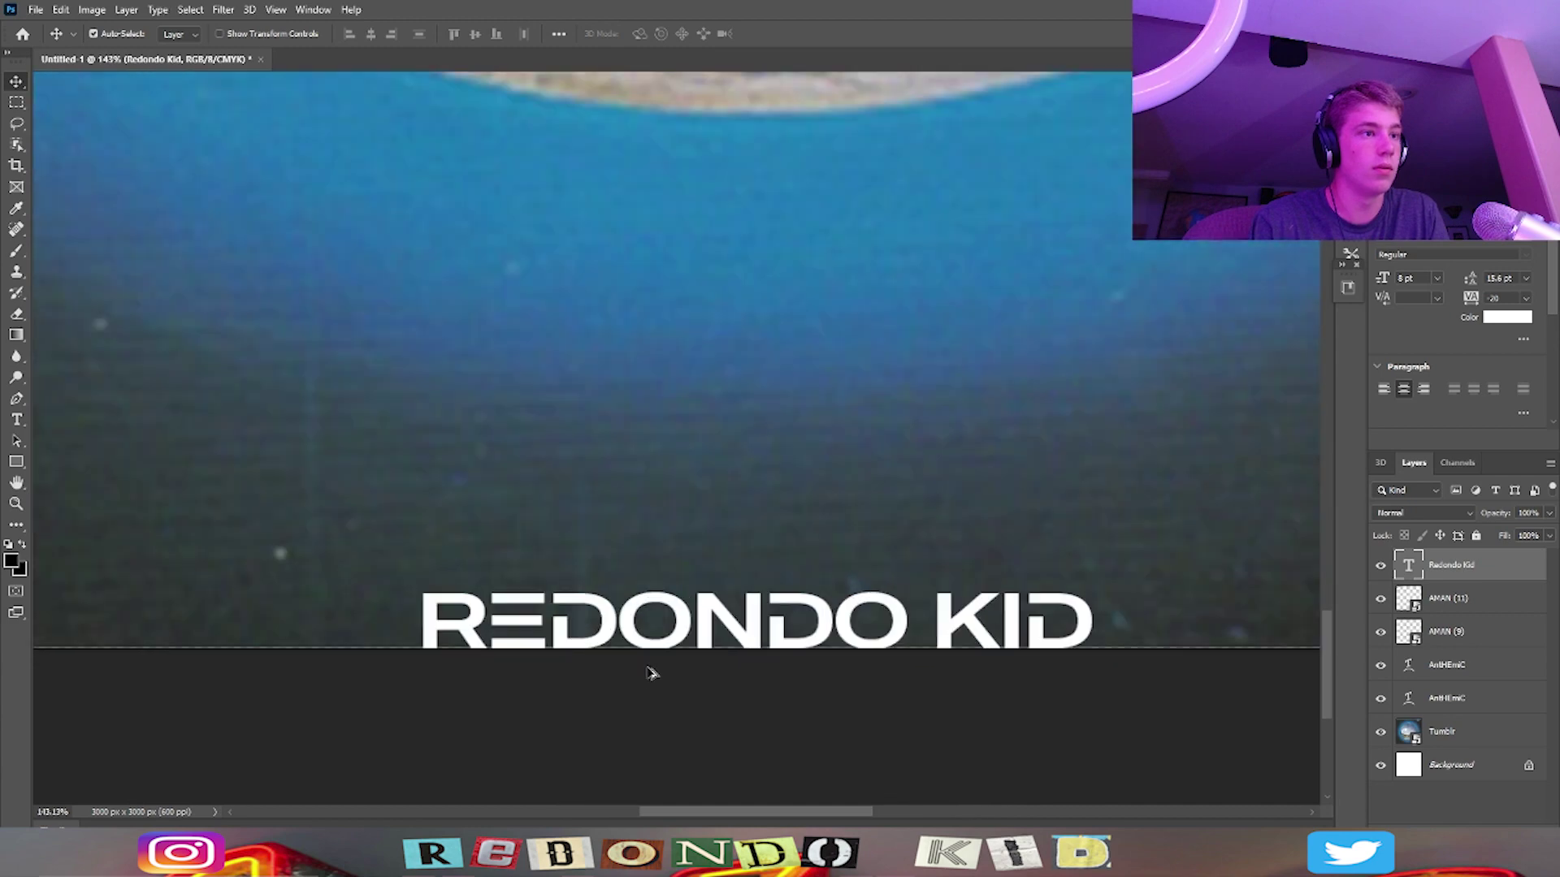
Duplicate the REDONDO KID text and recolor one copy with a brownish gray sampled from the lower globe.
scroll(731, 668, down, 8)
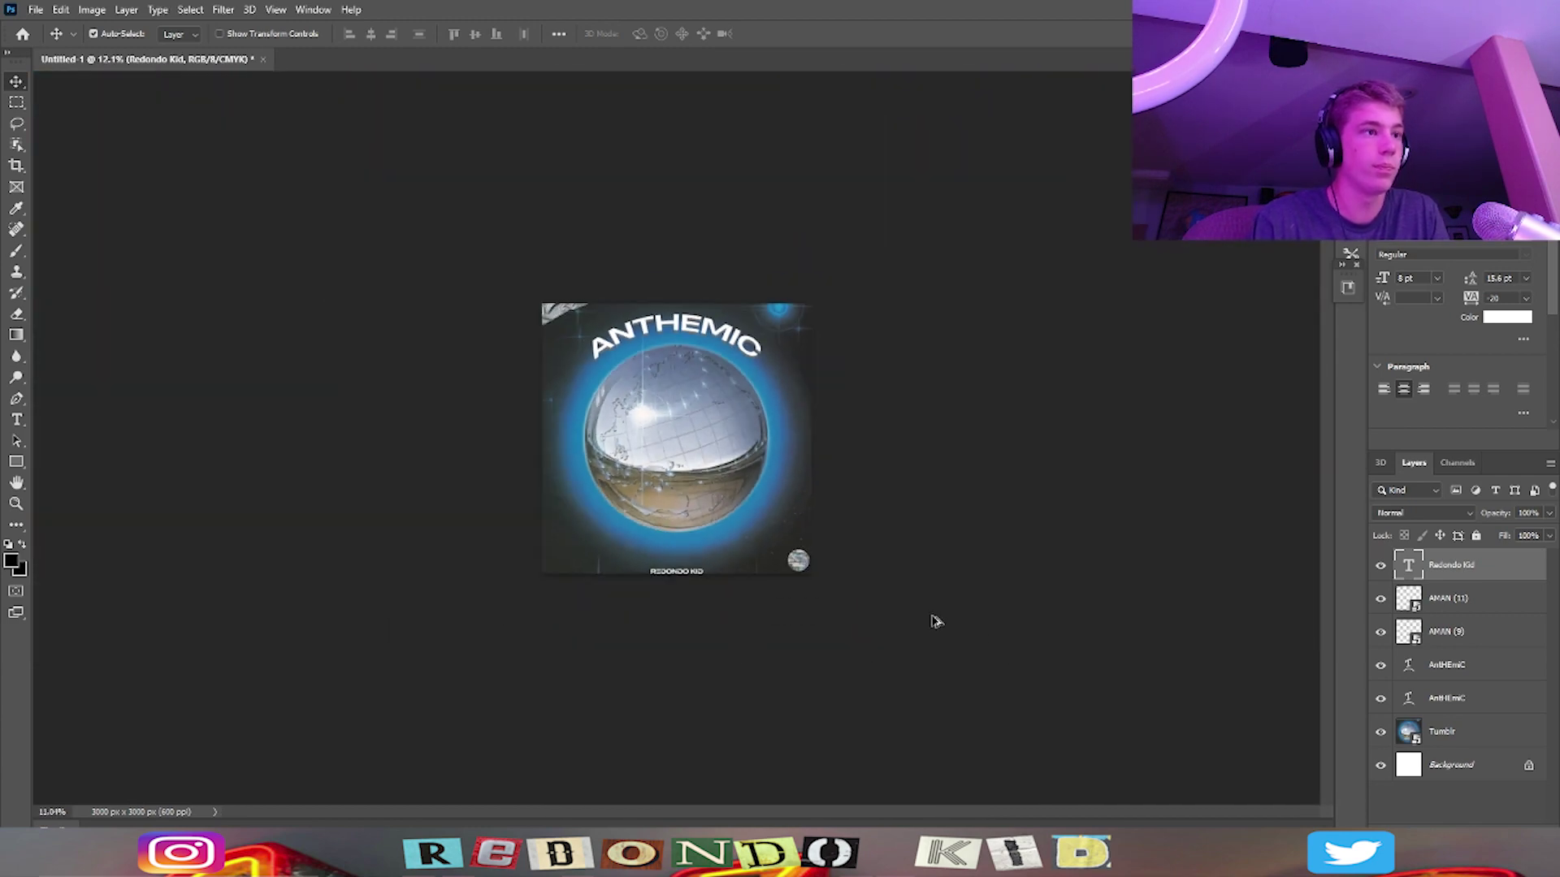
scroll(693, 621, up, 2)
scroll(645, 590, up, 5)
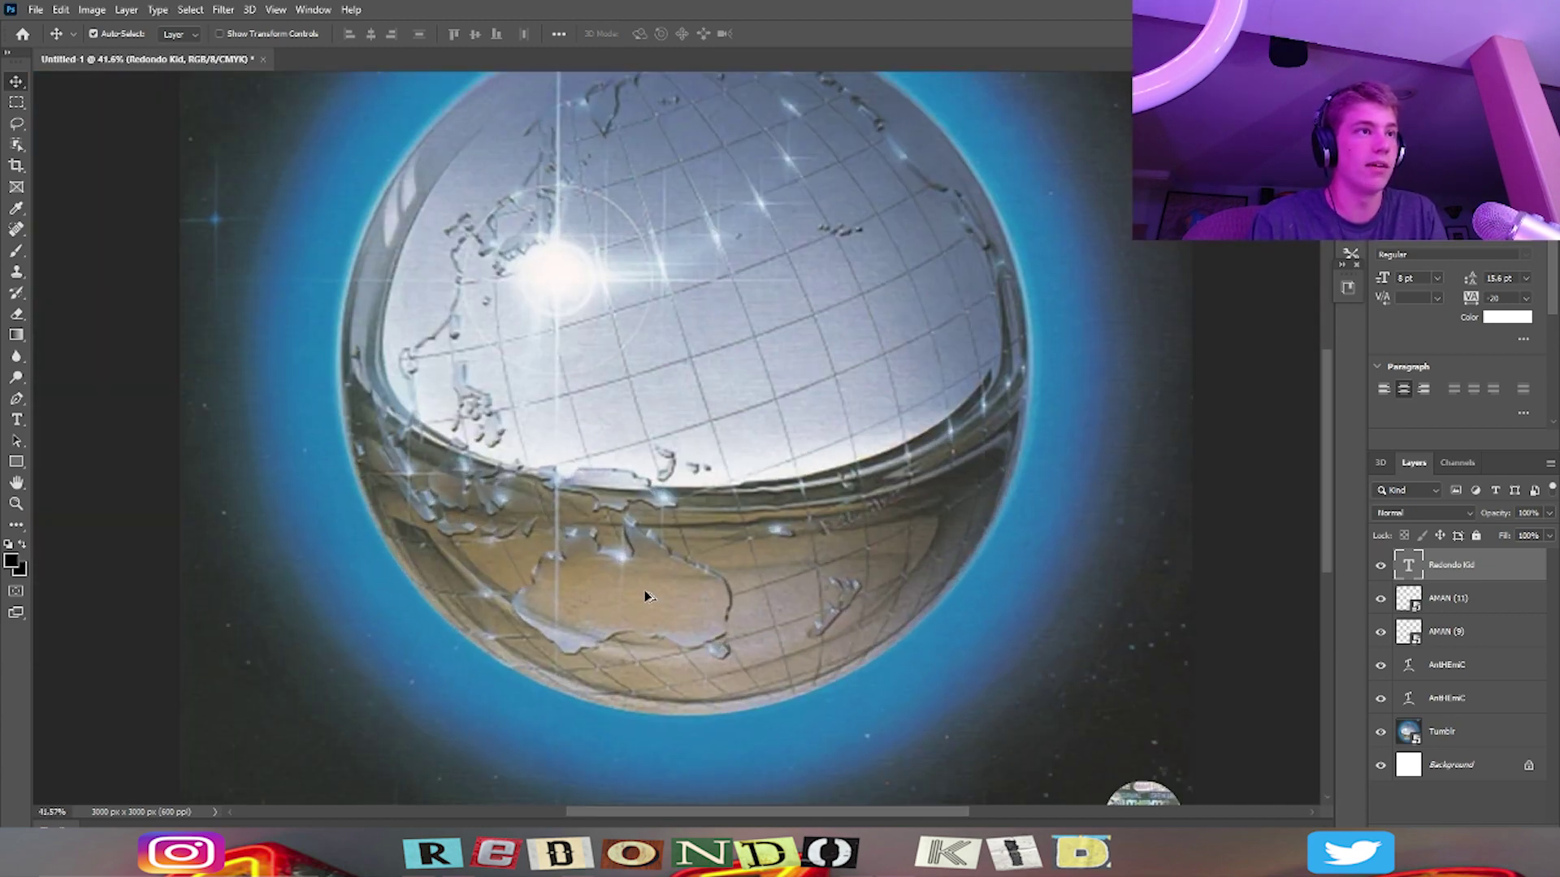
scroll(609, 603, down, 3)
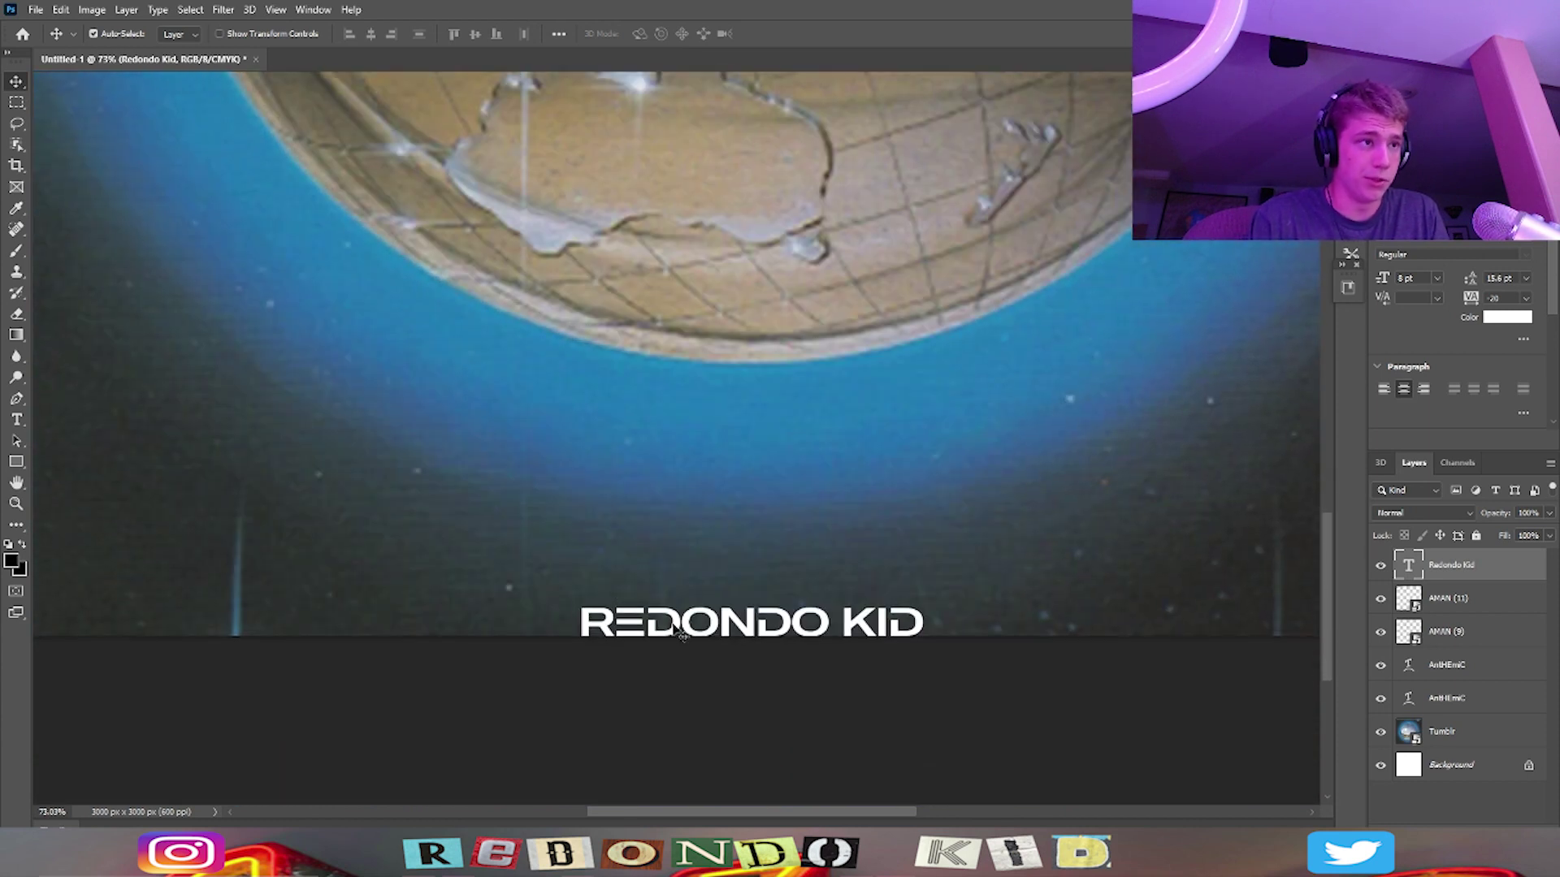
drag(676, 625, 589, 362)
key(ctrl+j)
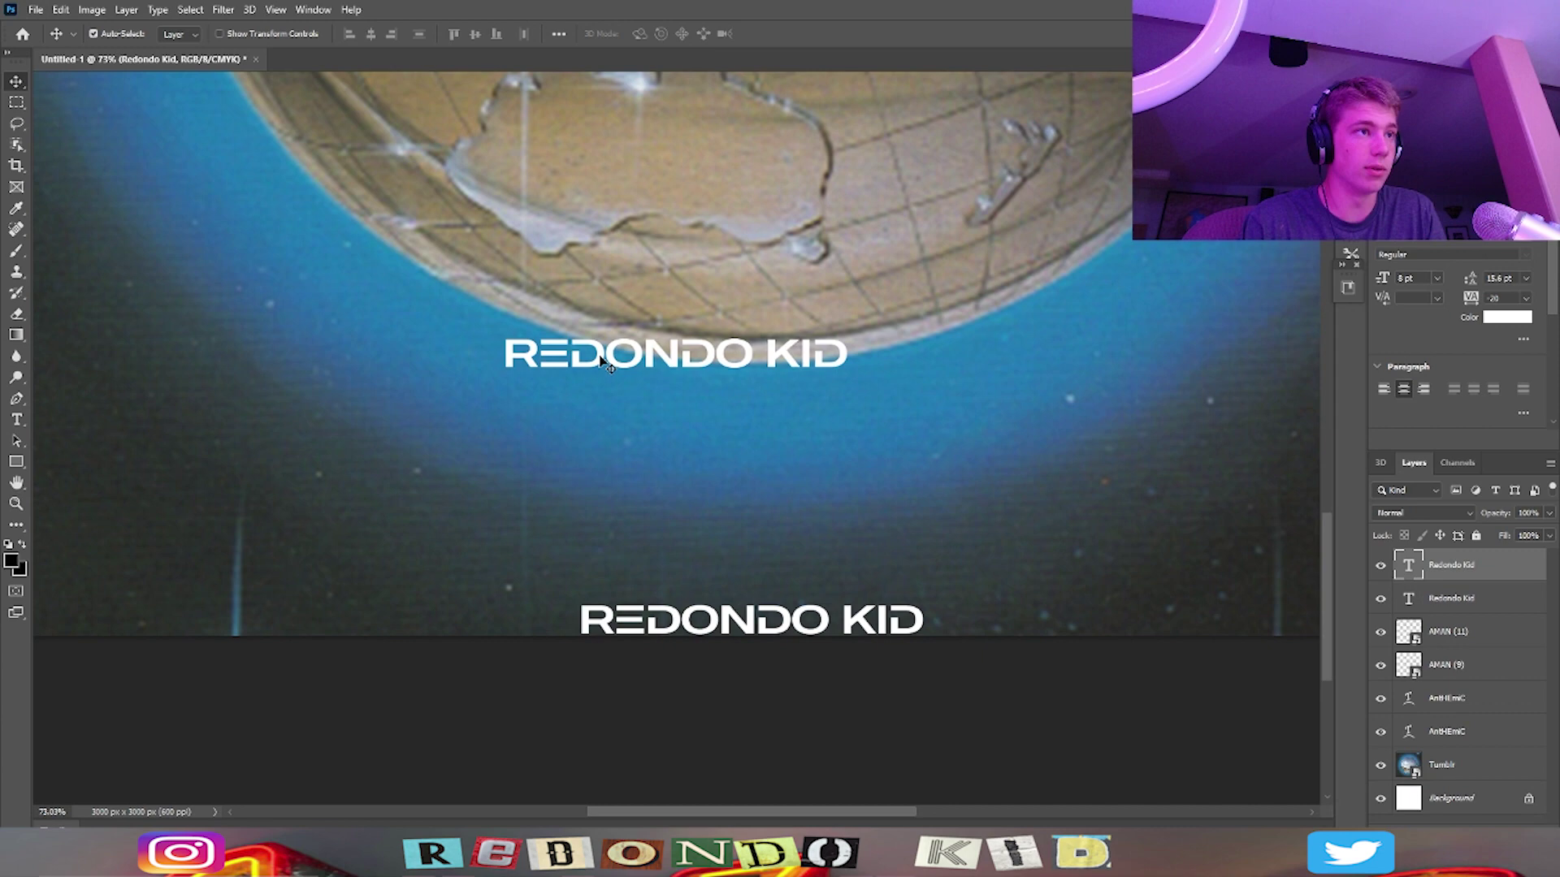
double_click(593, 364)
click(1507, 317)
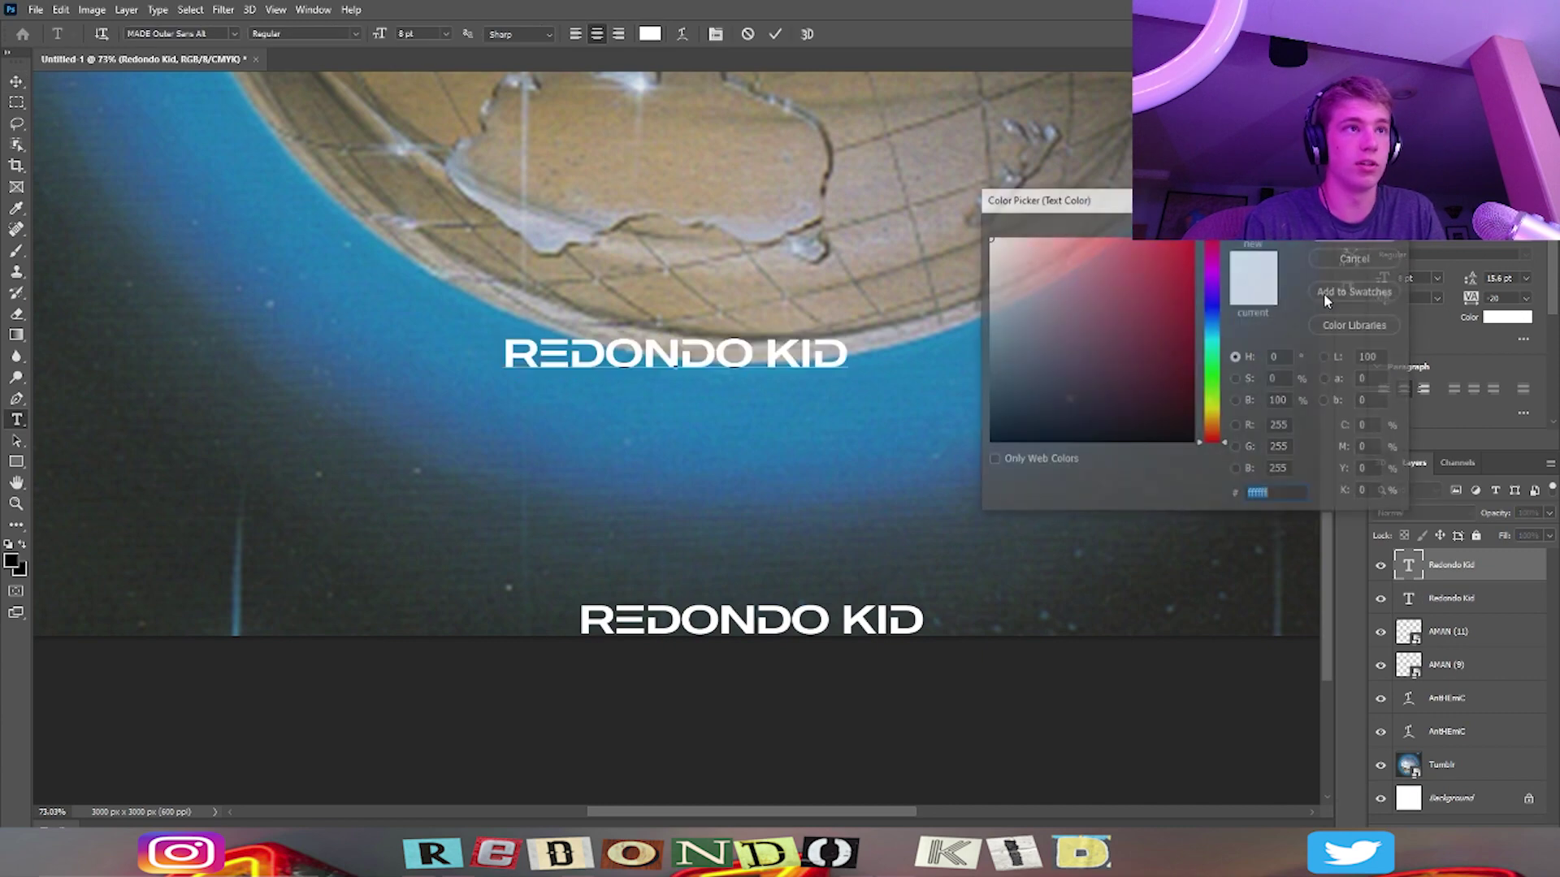
click(877, 166)
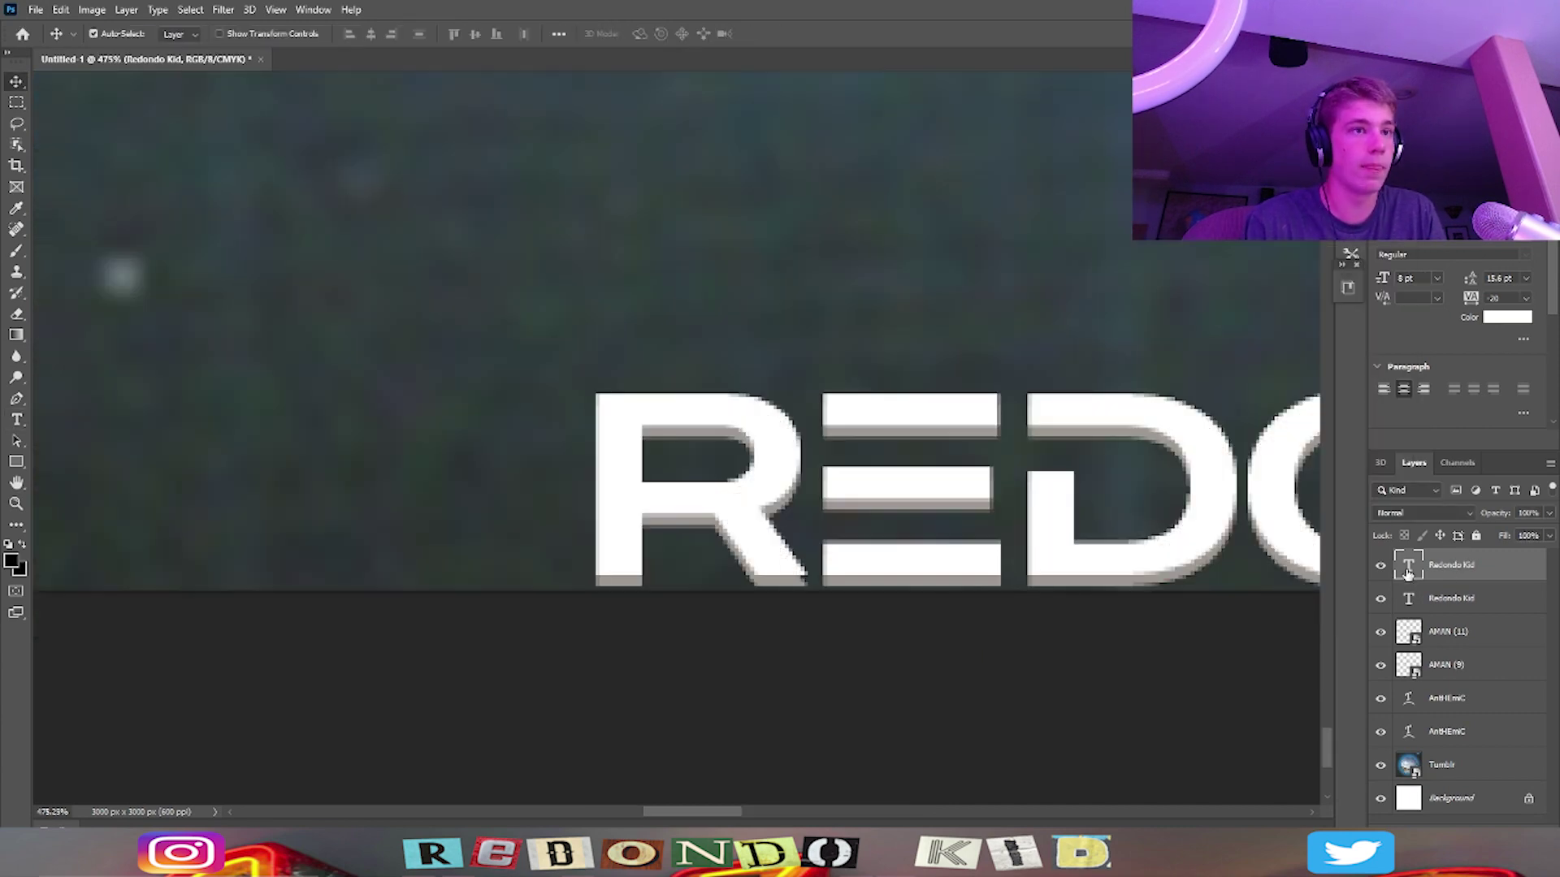
Align the white REDONDO KID text over the gray copy, offset slightly upward to leave a thin 3D shadow edge below the letters.
scroll(898, 651, down, 6)
scroll(622, 663, up, 8)
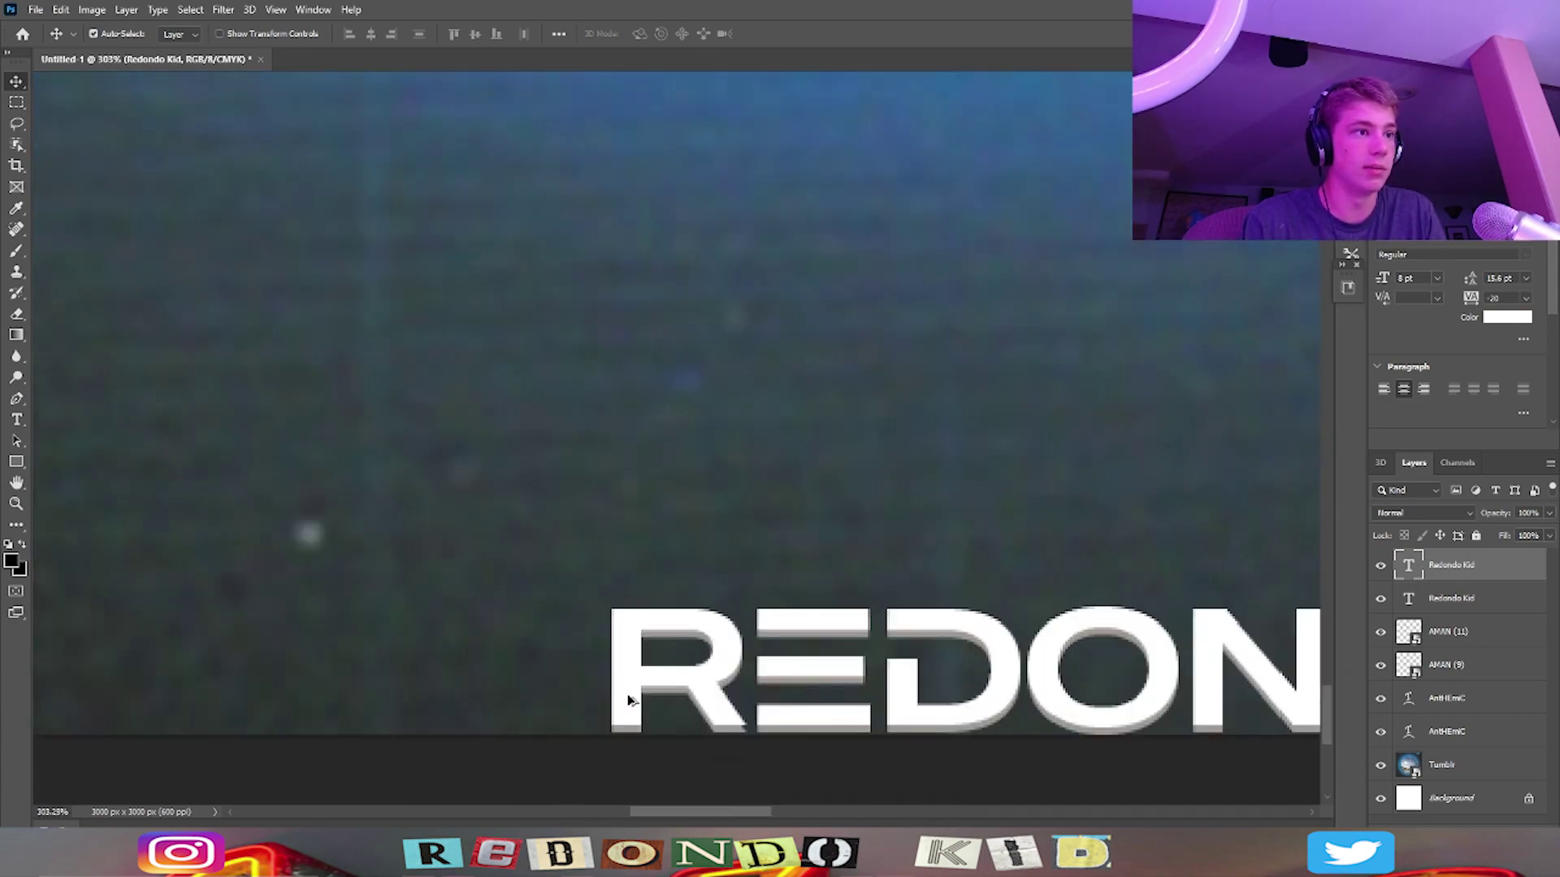
scroll(629, 695, up, 1)
scroll(634, 687, down, 4)
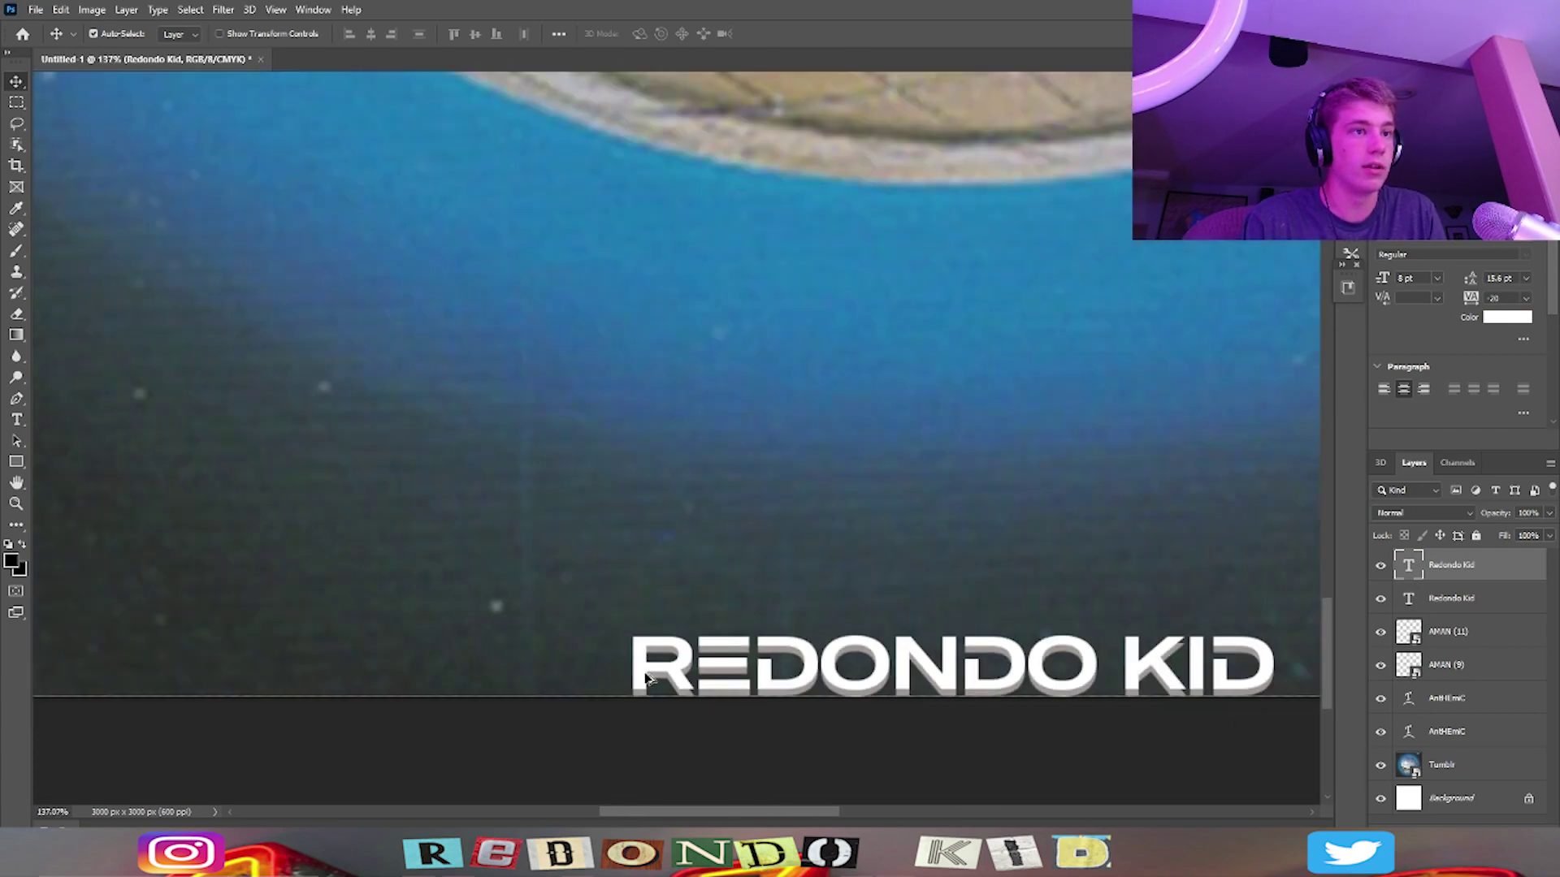
scroll(646, 678, up, 5)
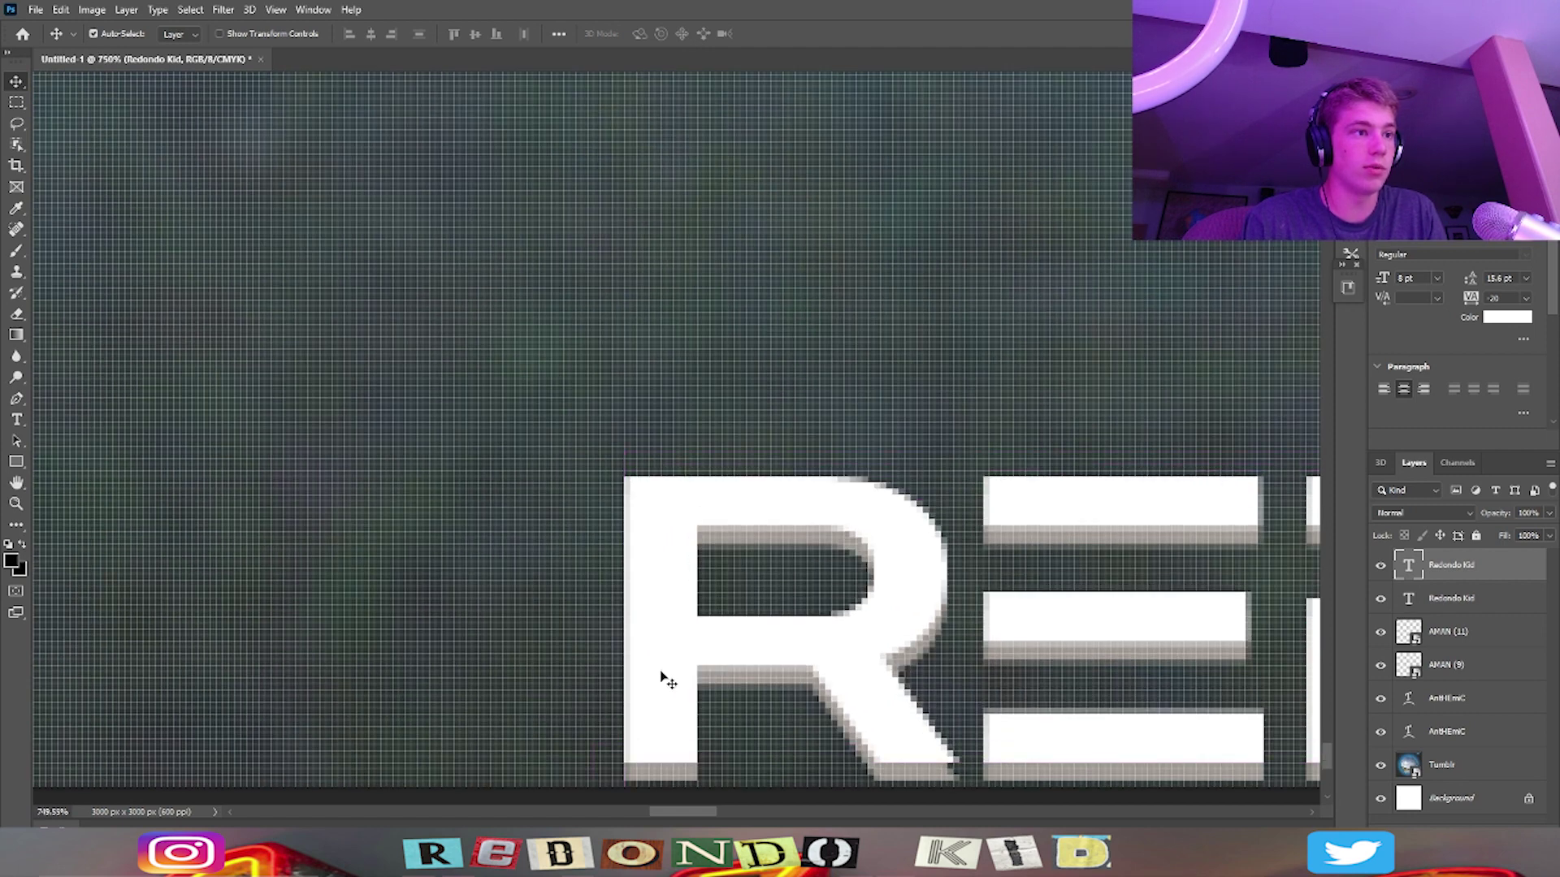
scroll(662, 683, up, 3)
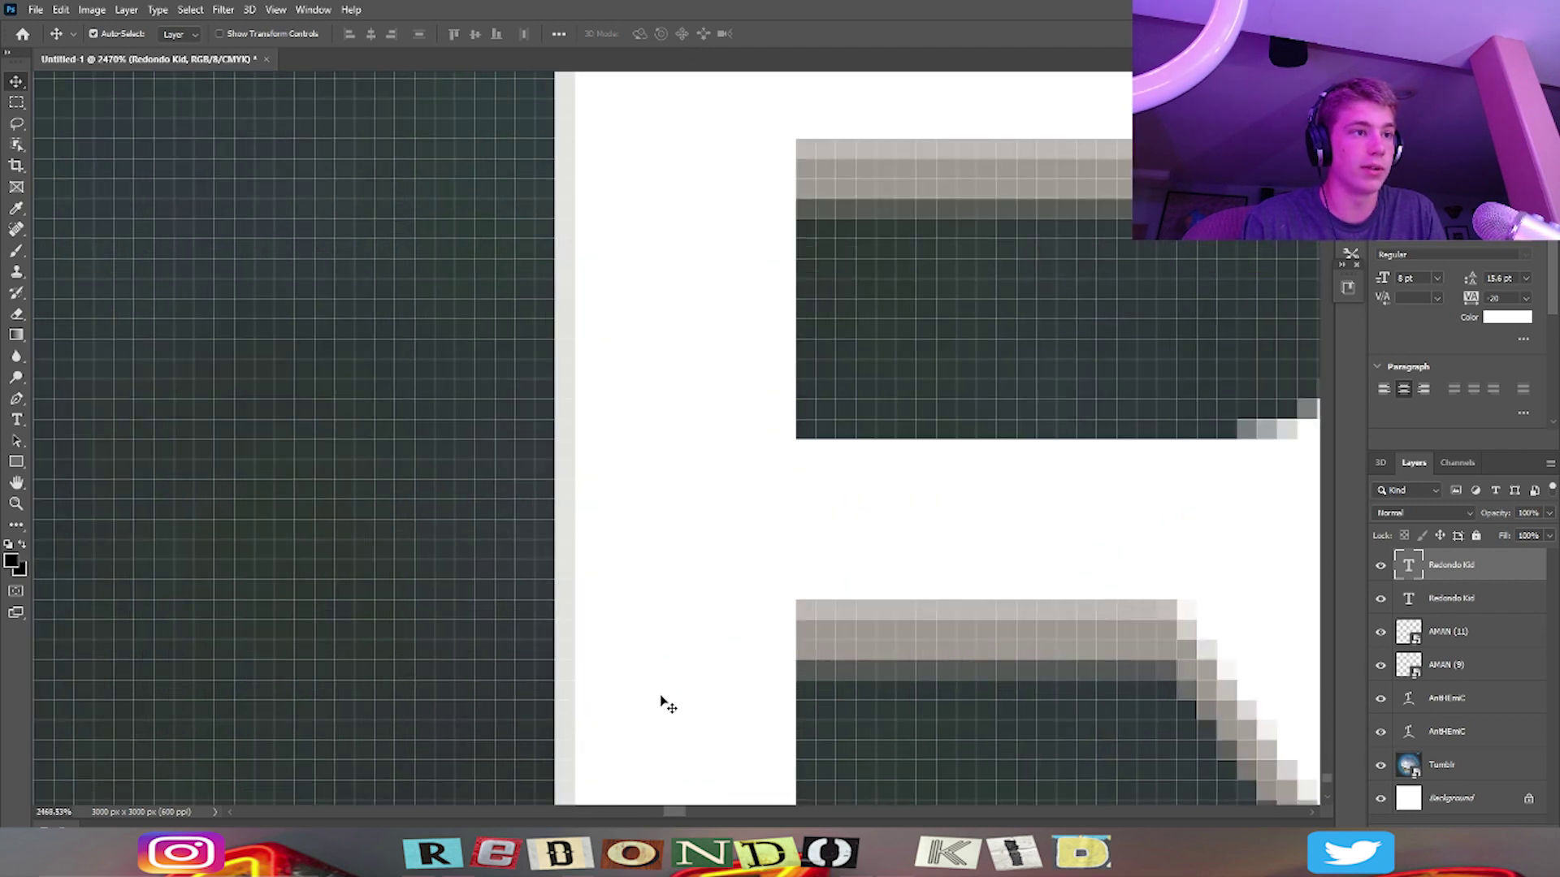
scroll(664, 691, down, 10)
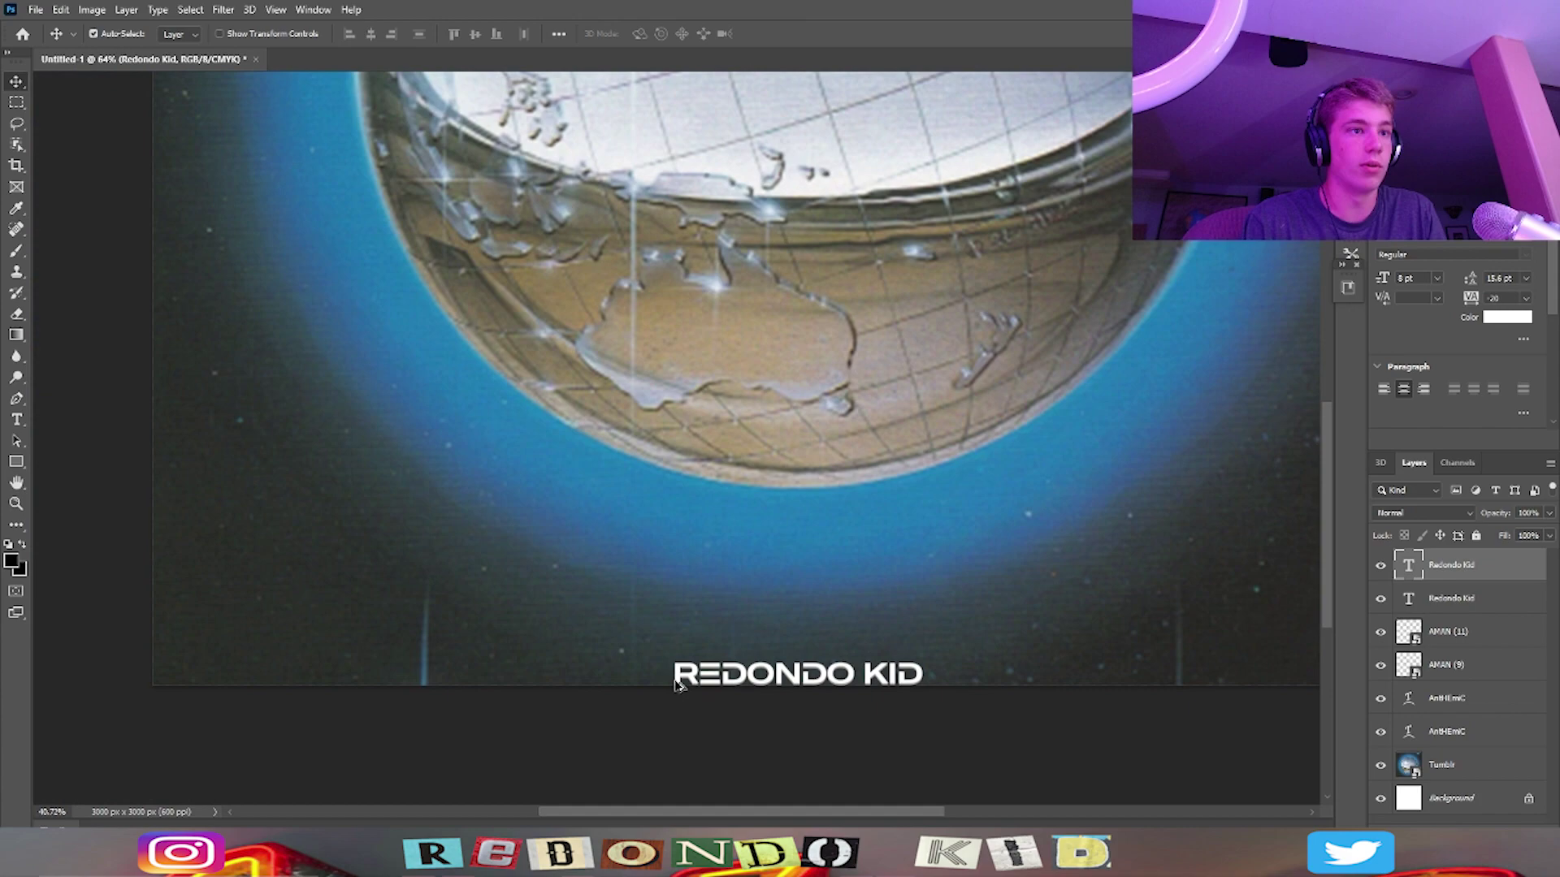
scroll(666, 698, down, 4)
scroll(632, 715, up, 1)
scroll(647, 709, up, 10)
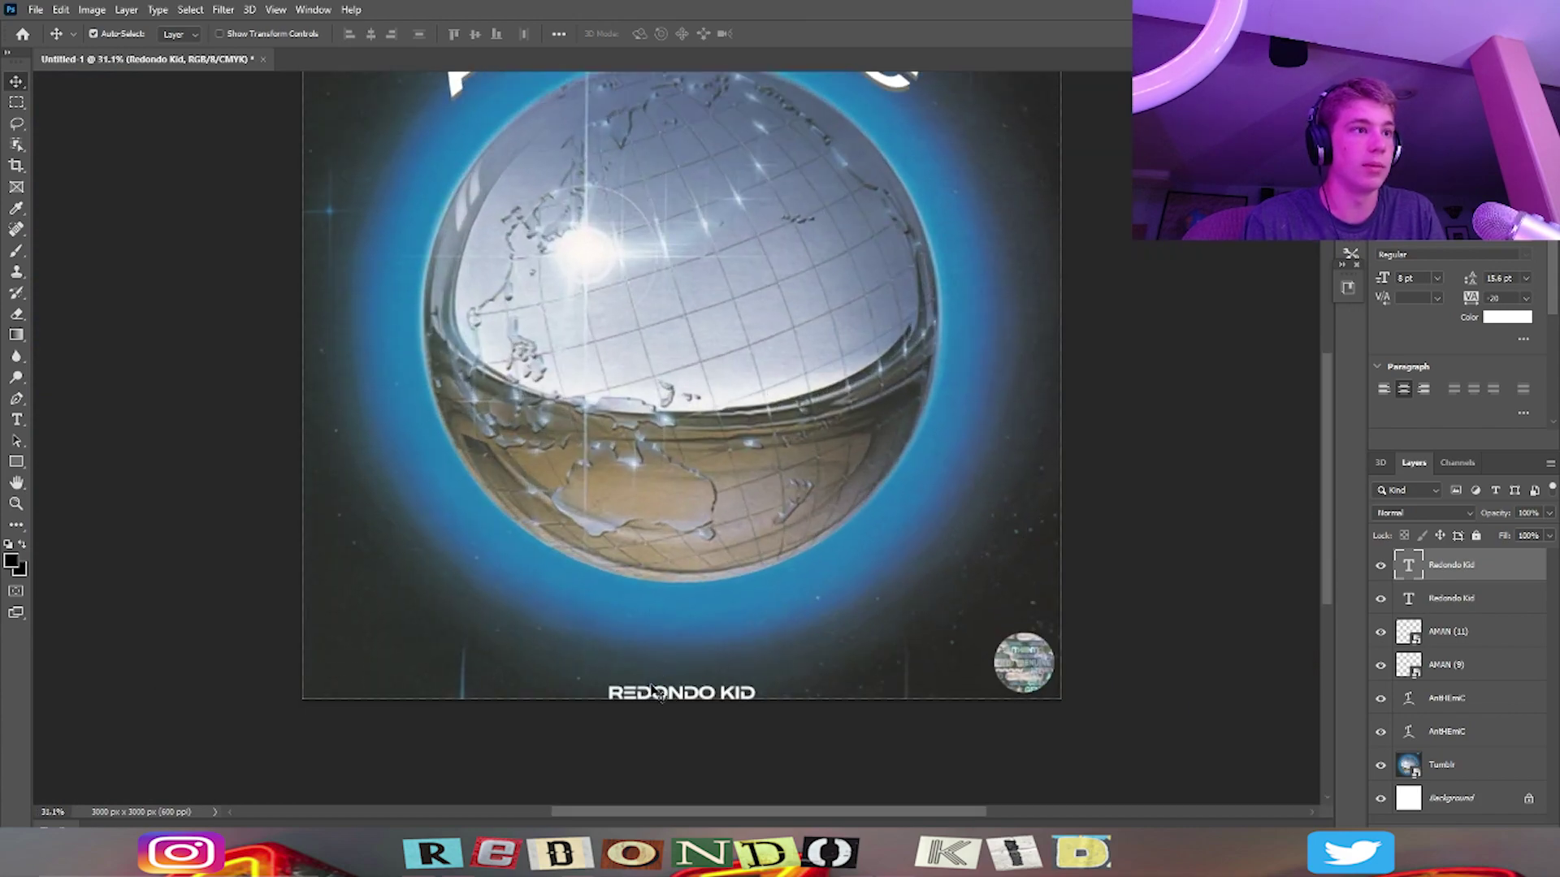
scroll(637, 615, down, 10)
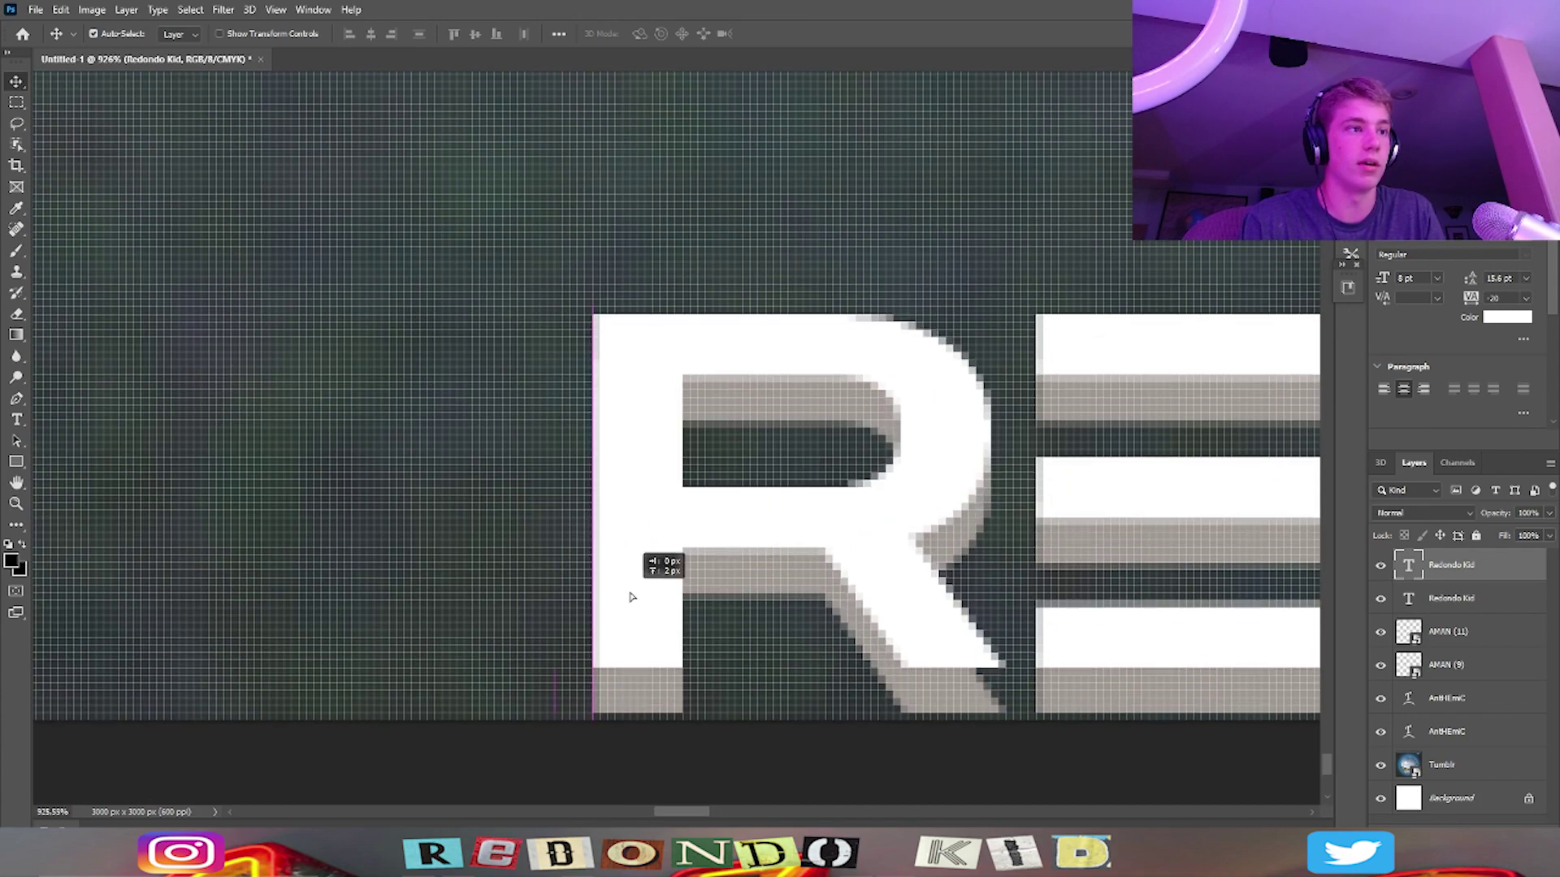
scroll(664, 634, down, 1)
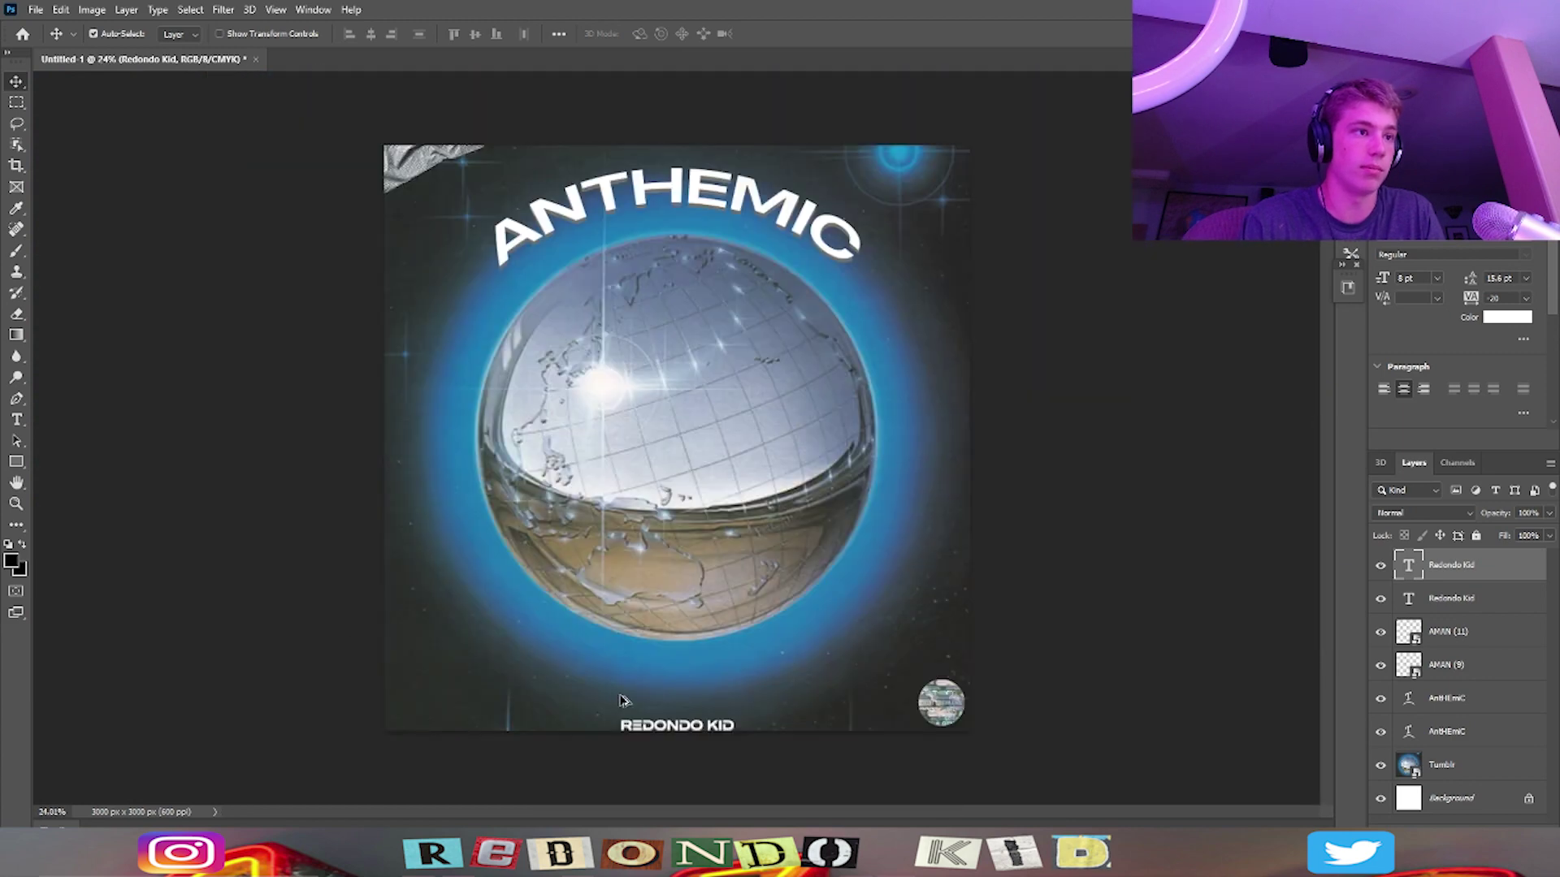
Place the barcode sticker AMAN (25) from the STICKERS folder and shrink it into the artwork's lower-left corner, cropped by the bottom edge.
key(alt+Tab)
click(530, 262)
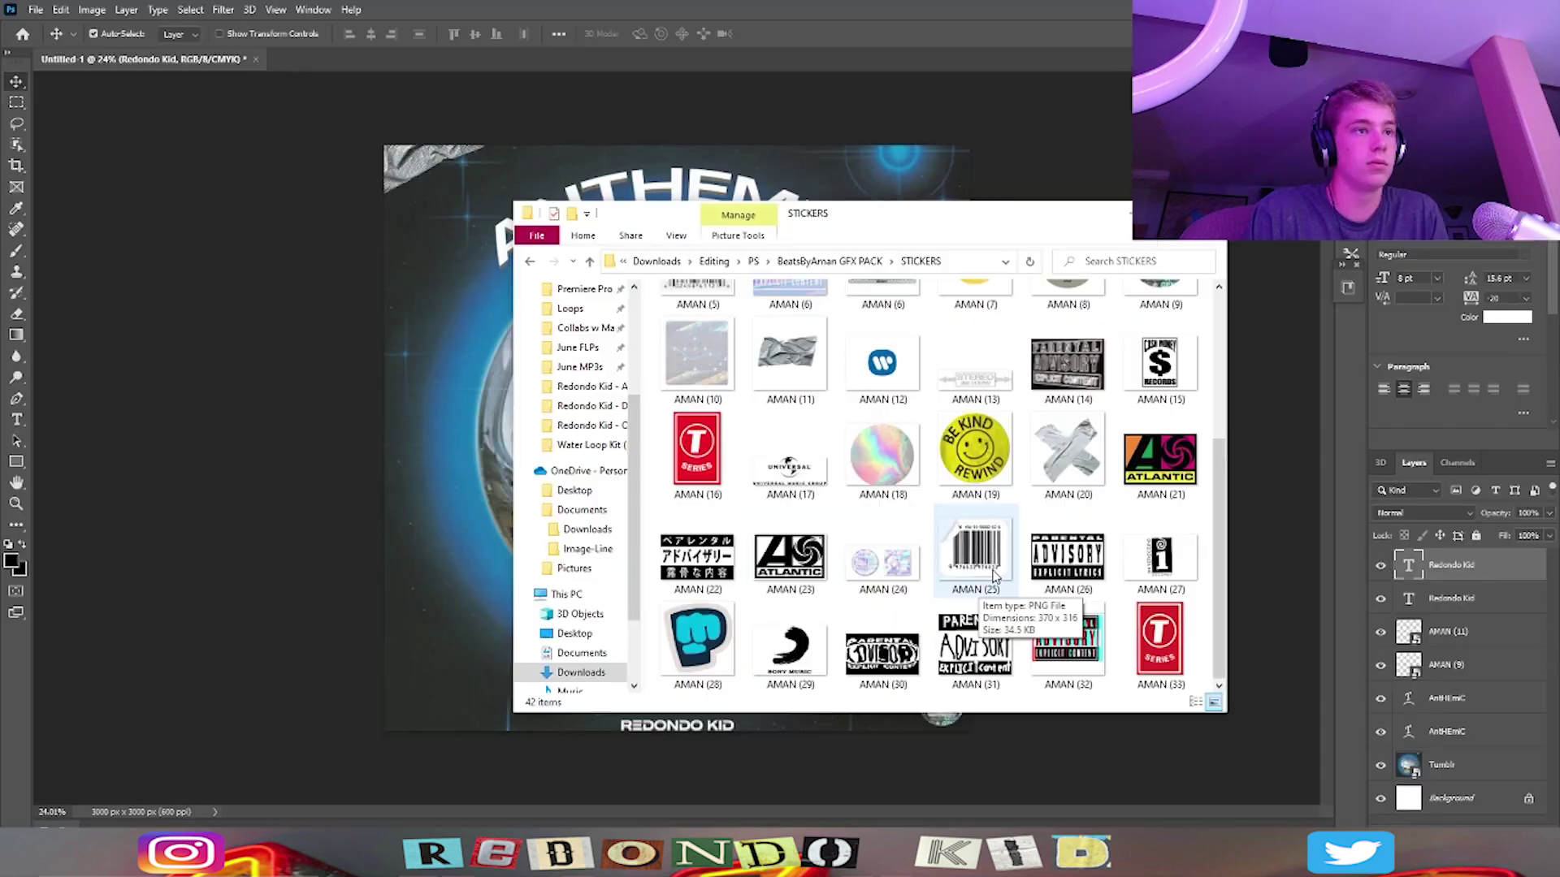
drag(975, 553, 455, 491)
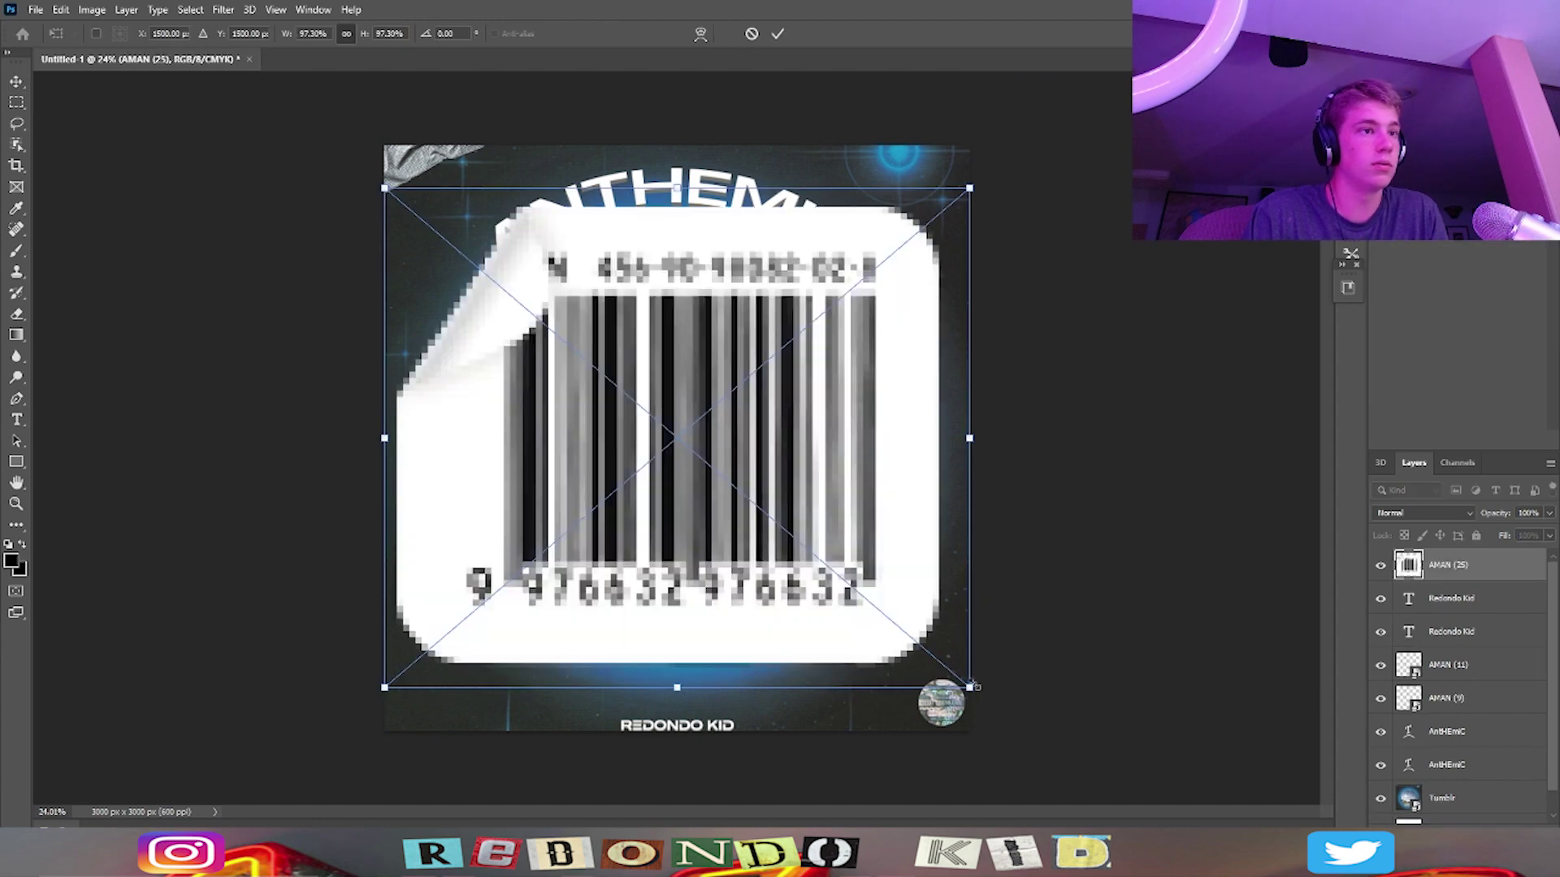
drag(967, 691, 497, 718)
key(Return)
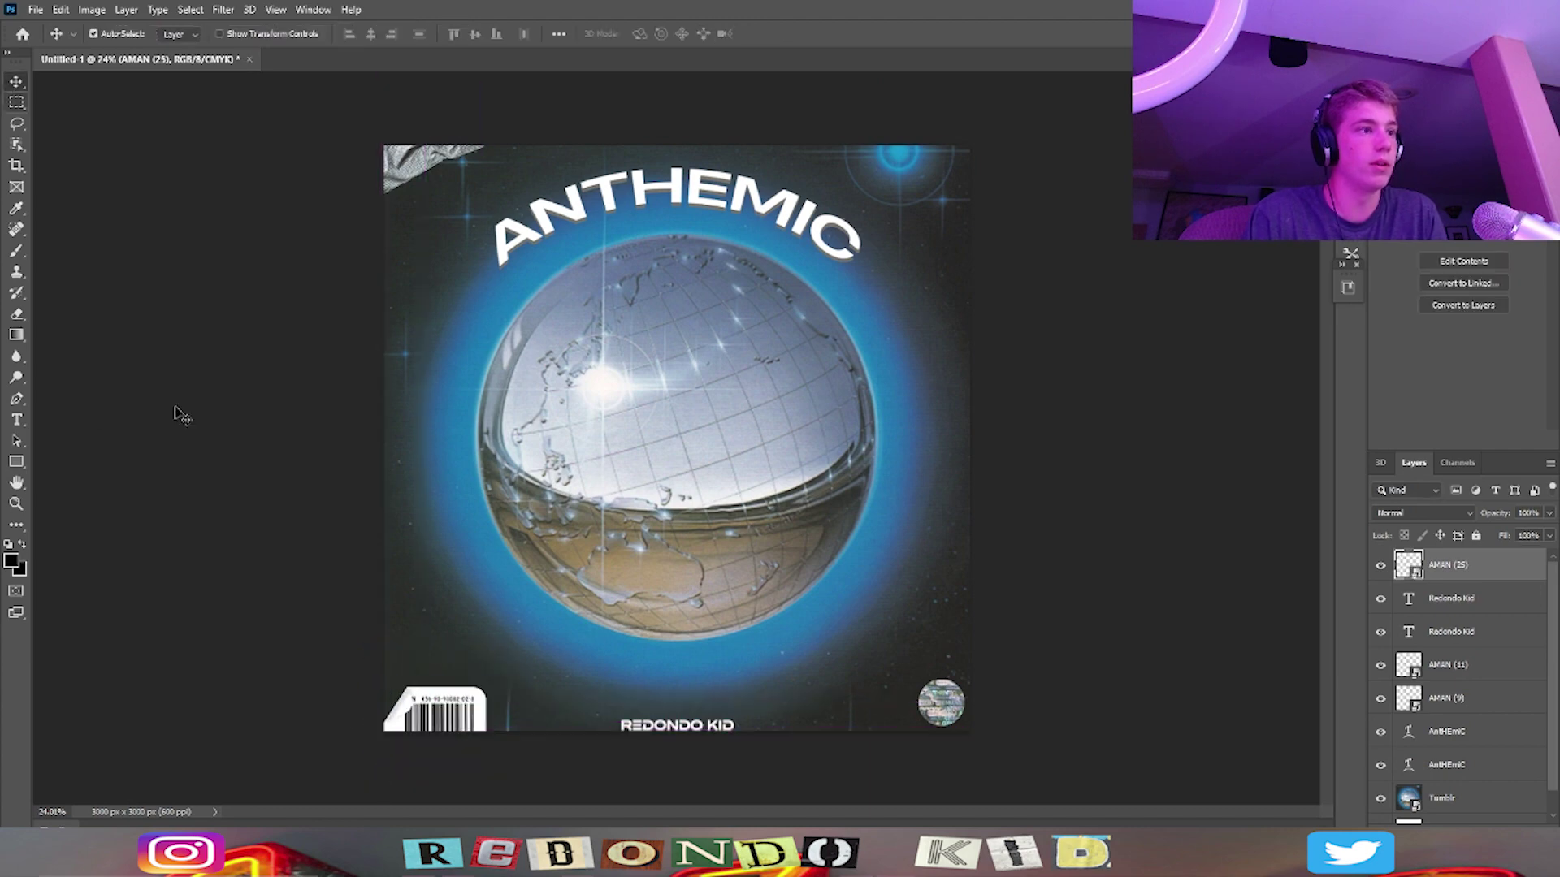
Shift the barcode sticker slightly right so a small gap separates it from the artwork's left edge, keeping it cropped at the bottom.
scroll(355, 690, up, 6)
scroll(355, 690, down, 5)
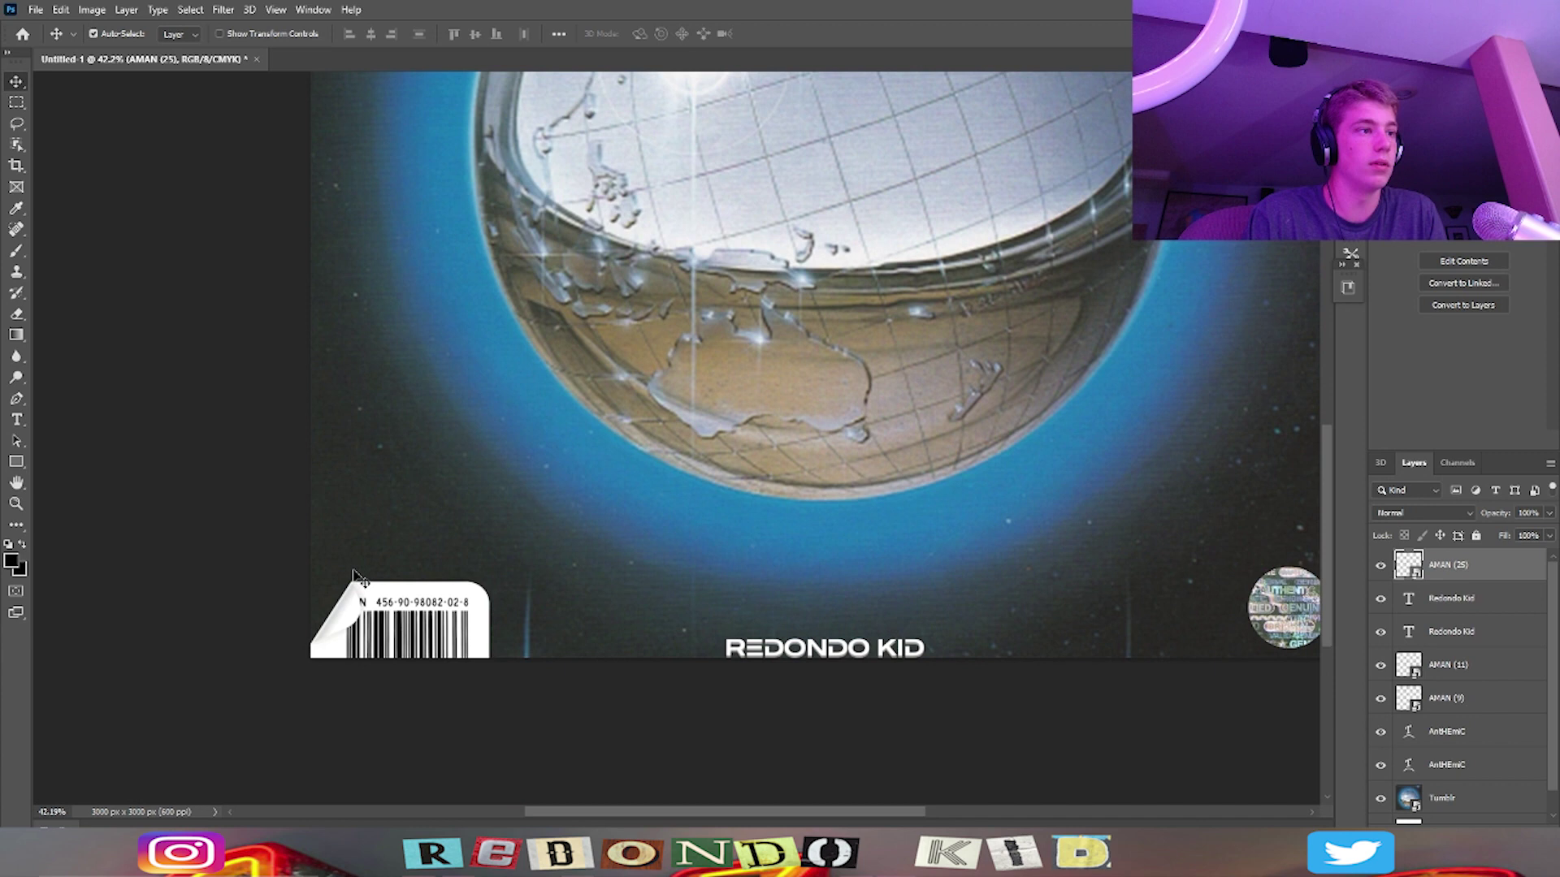
mouse_move(393, 600)
mouse_down()
mouse_move(421, 619)
mouse_move(385, 586)
mouse_up()
scroll(189, 604, down, 8)
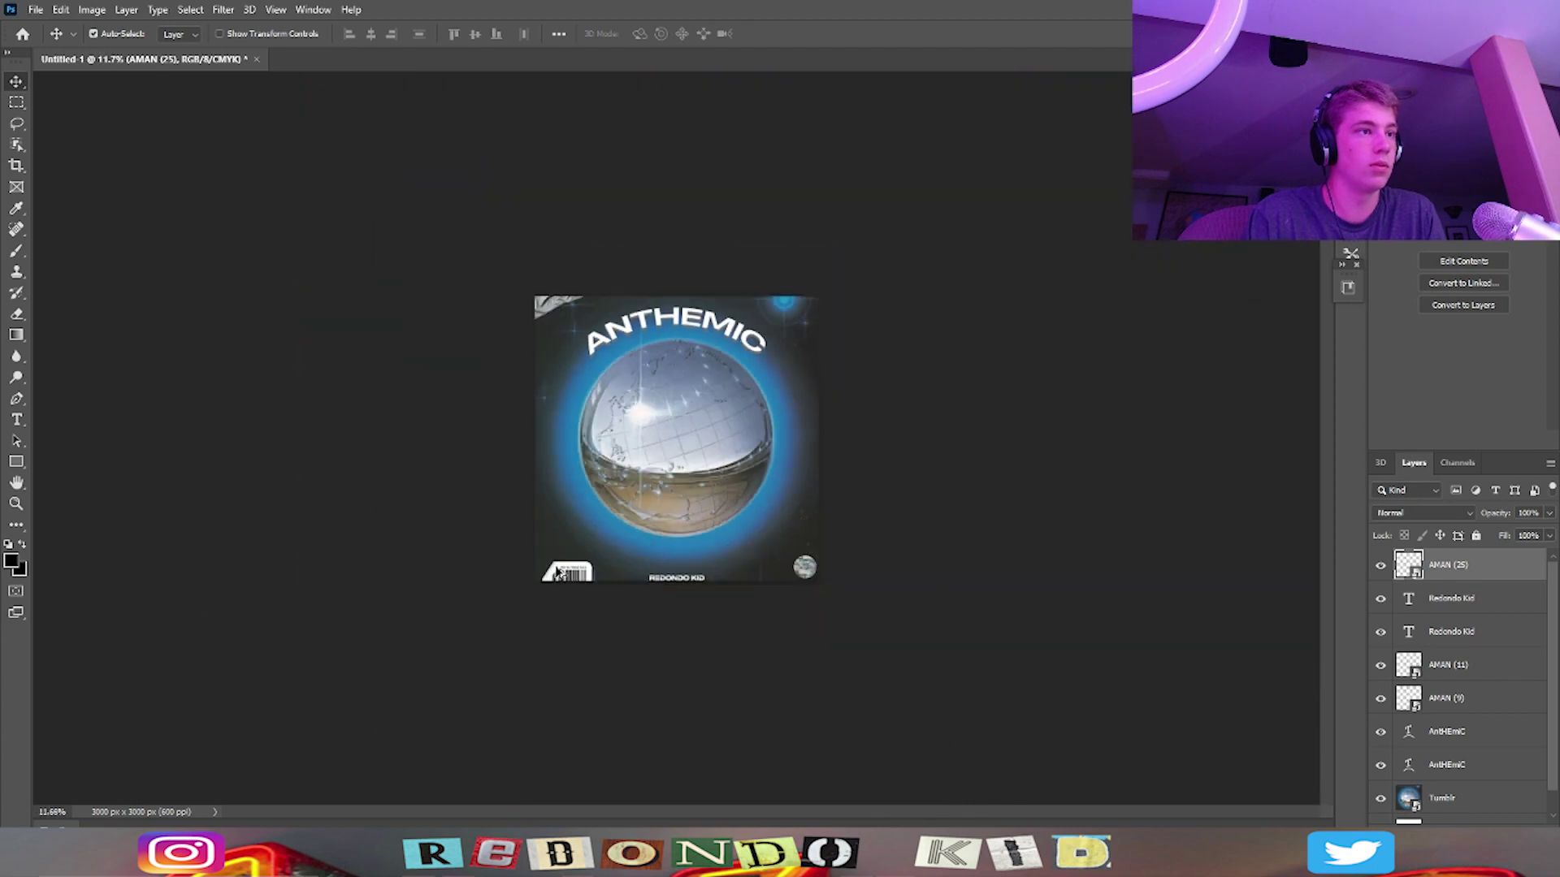
Nudge the barcode sticker slightly left and up to narrow its gap to the artwork's left edge, then check the overall composition.
scroll(349, 601, up, 4)
scroll(365, 569, down, 4)
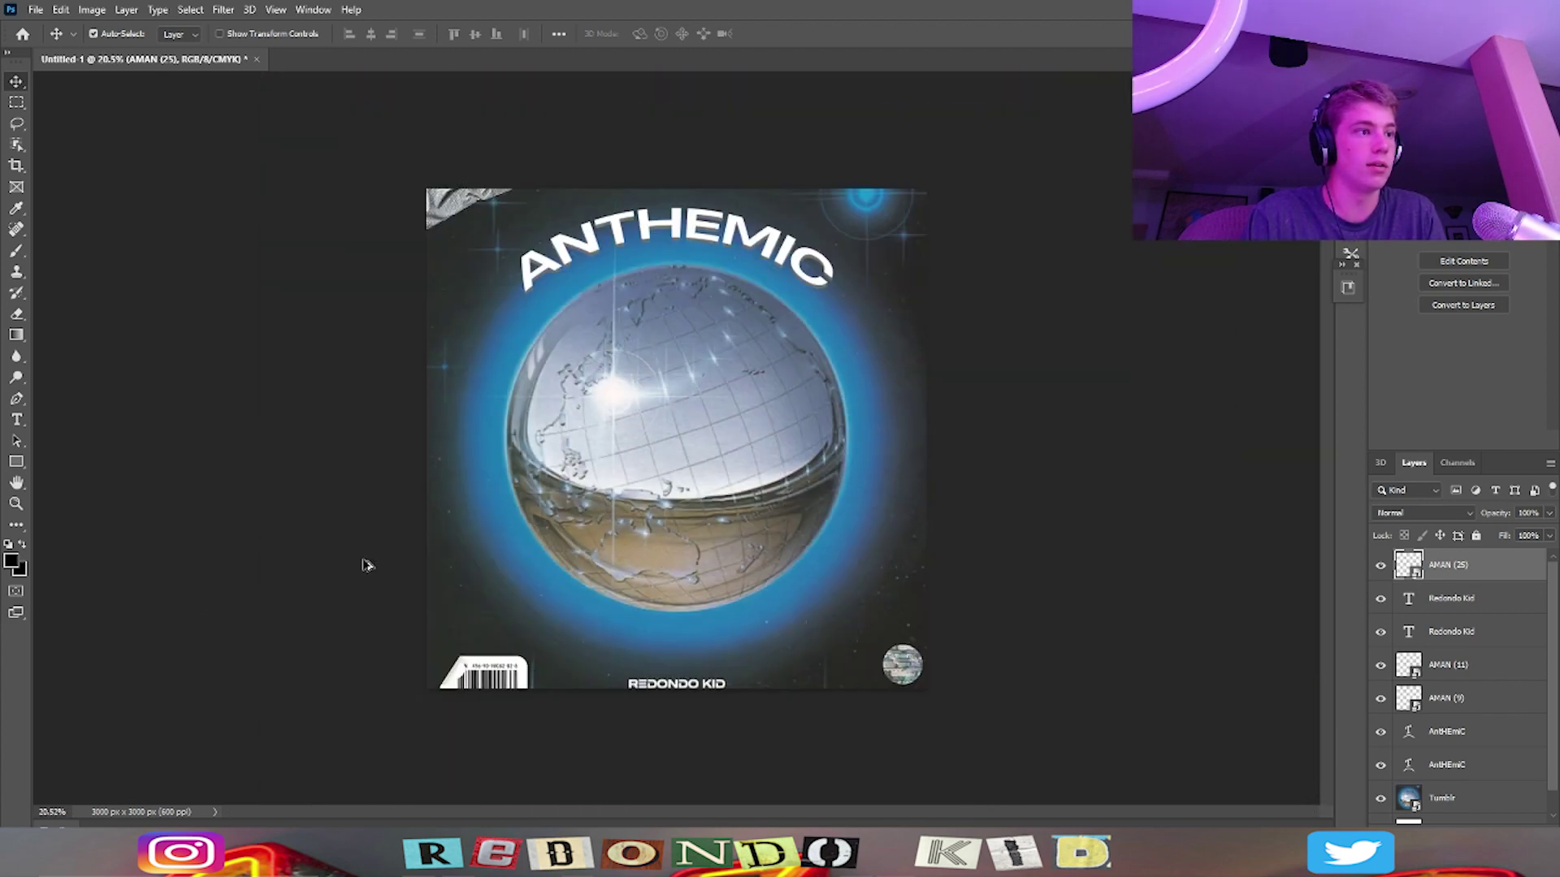
scroll(571, 632, up, 10)
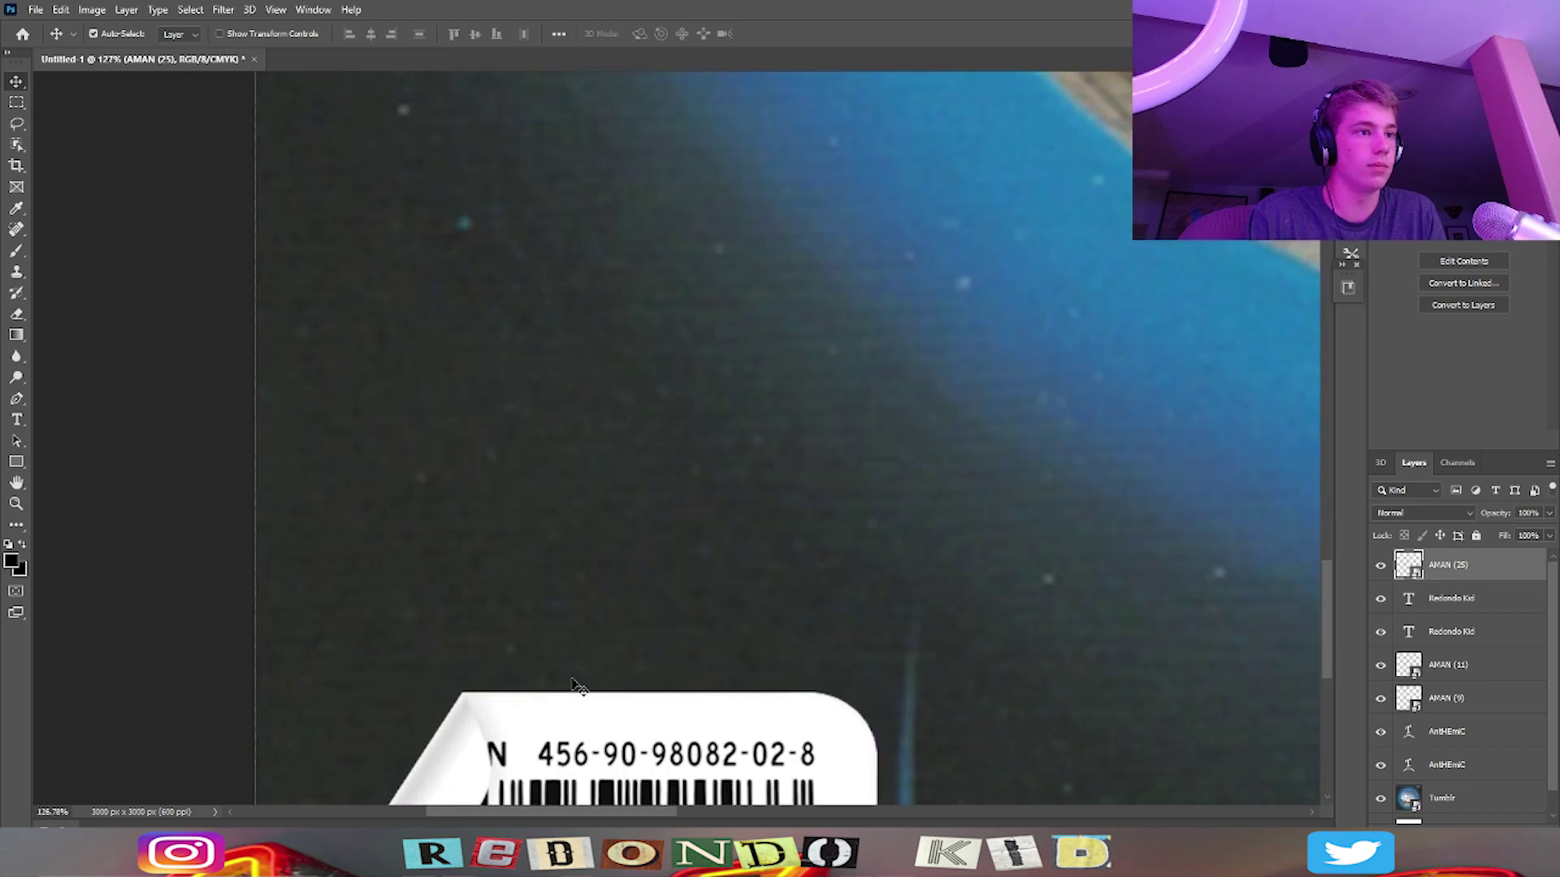
scroll(582, 585, down, 4)
scroll(579, 571, down, 5)
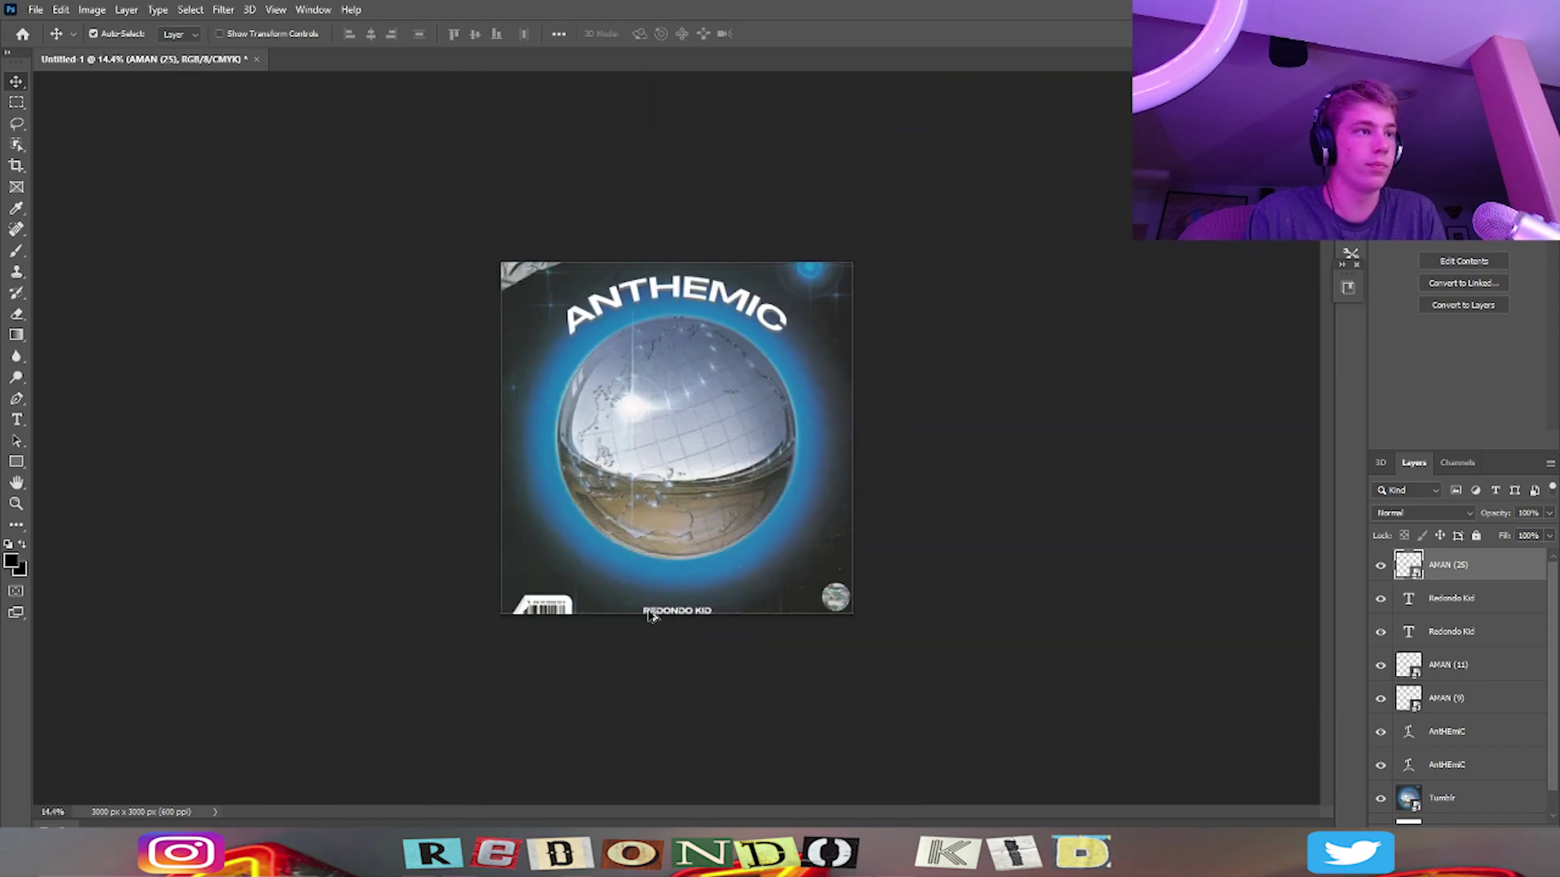
scroll(652, 615, up, 7)
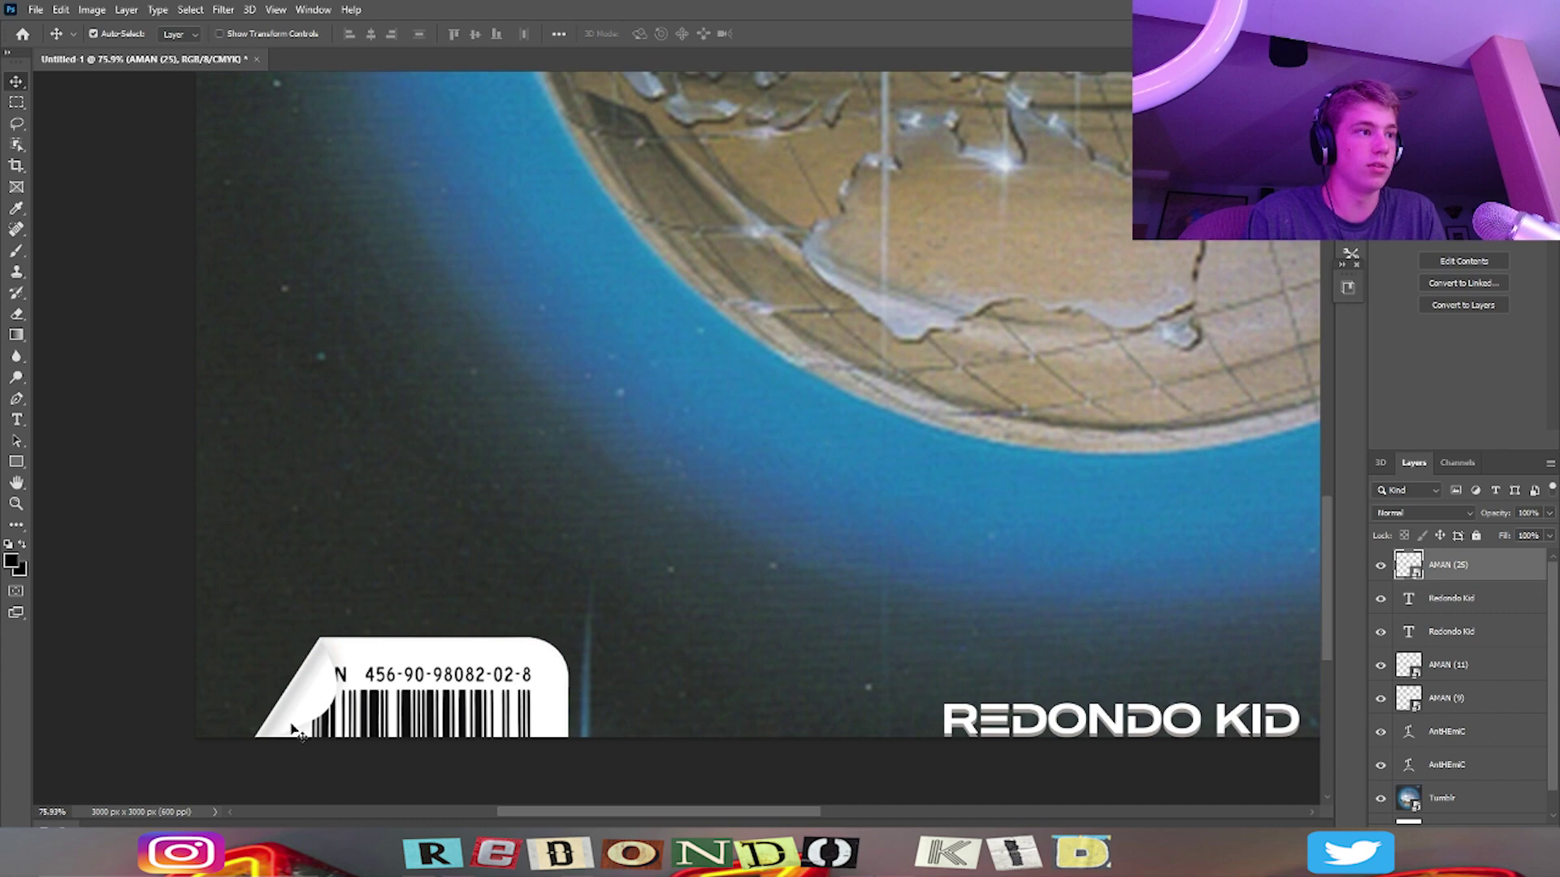
drag(378, 687, 355, 675)
scroll(355, 675, down, 1)
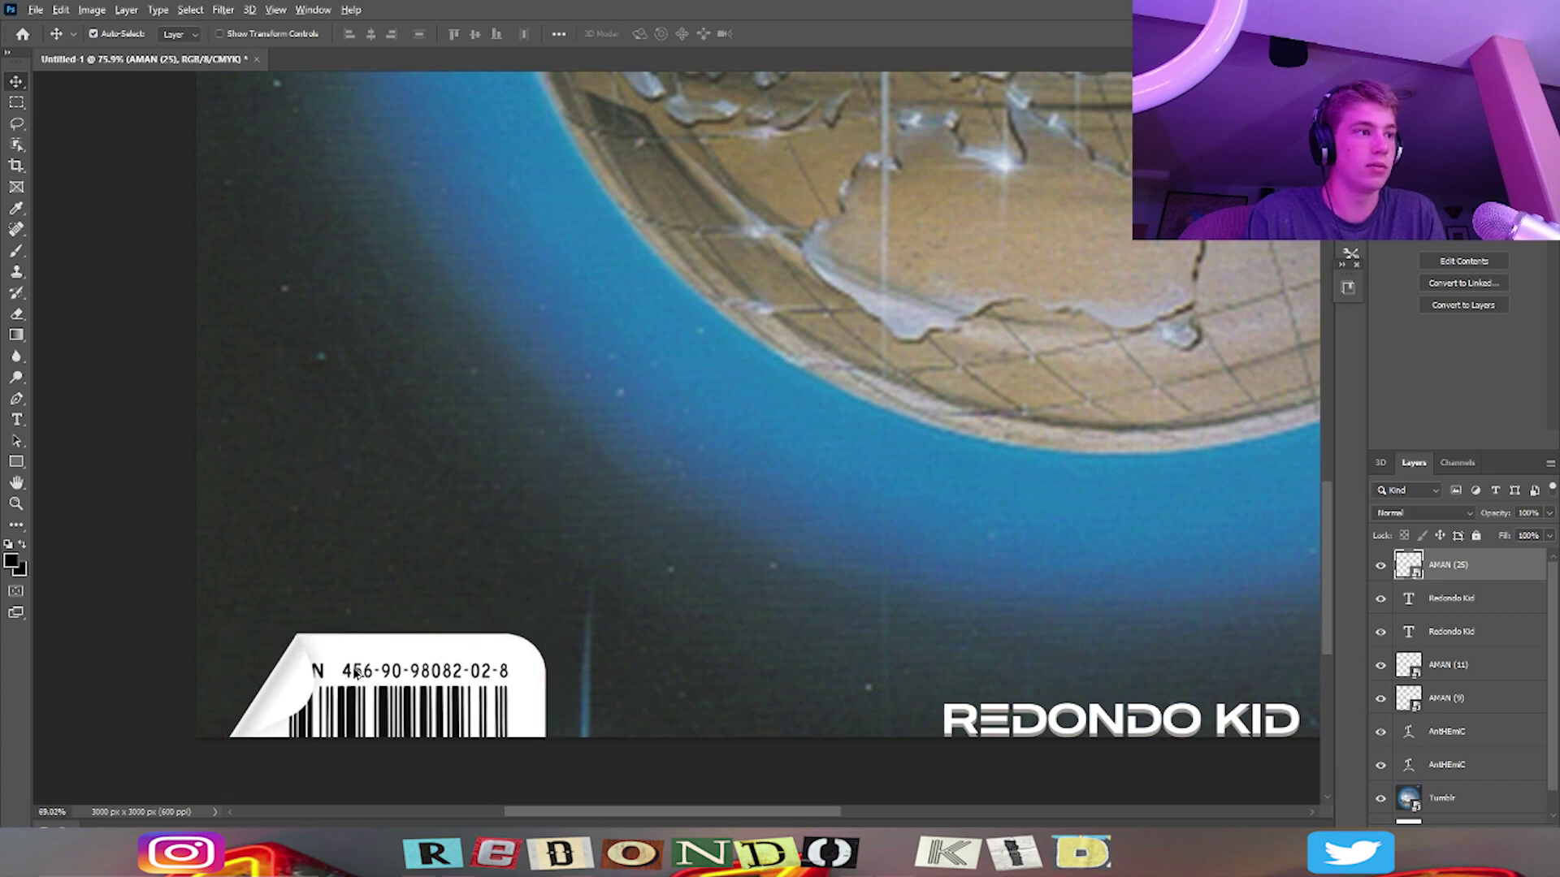
scroll(355, 671, down, 7)
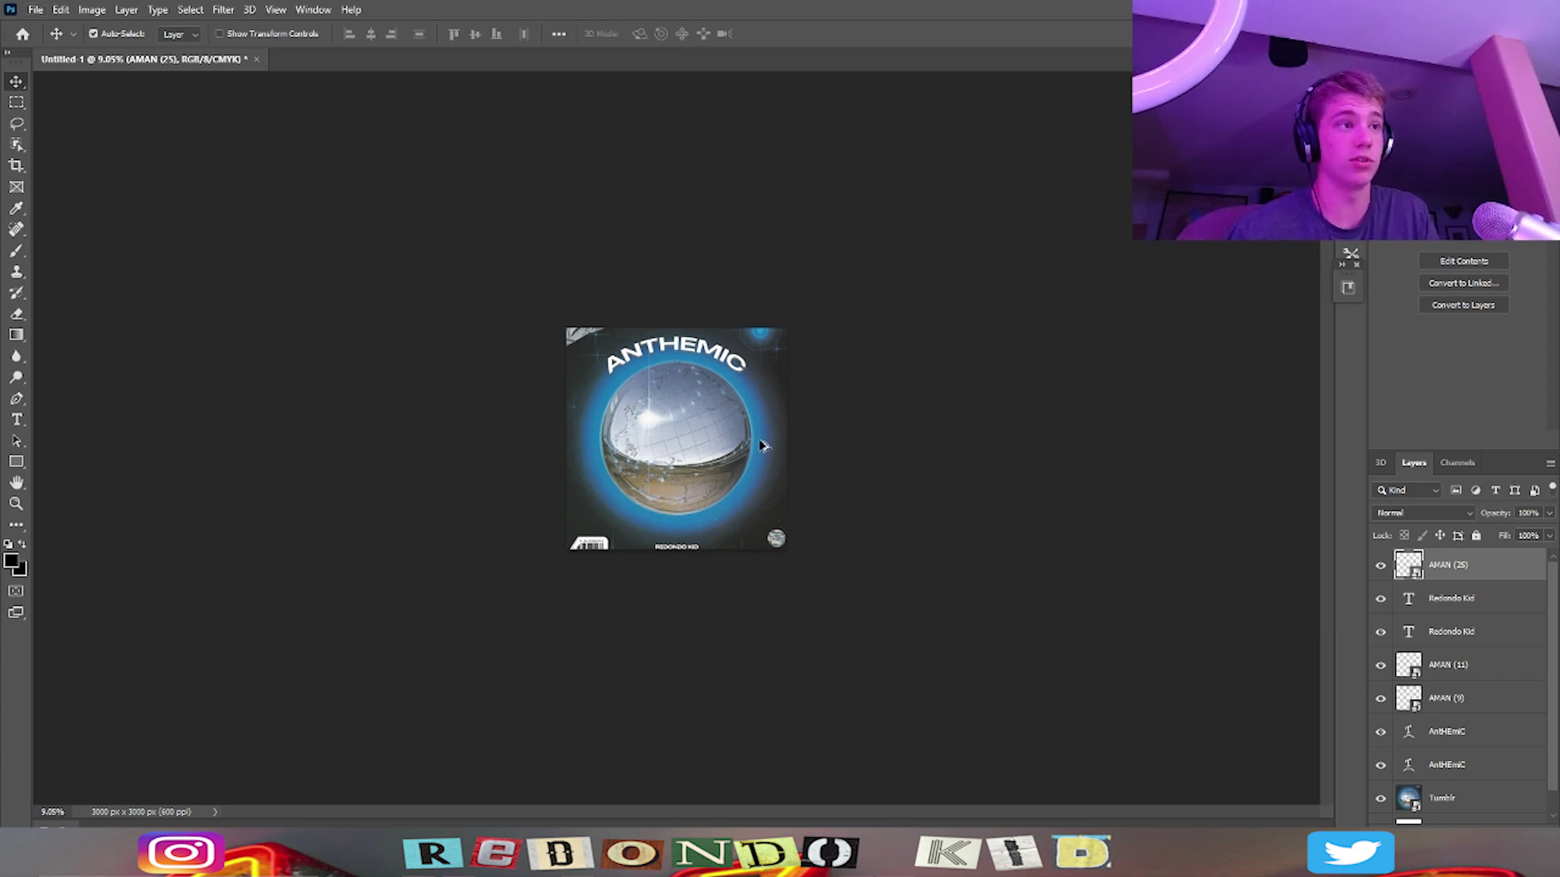
scroll(762, 445, up, 4)
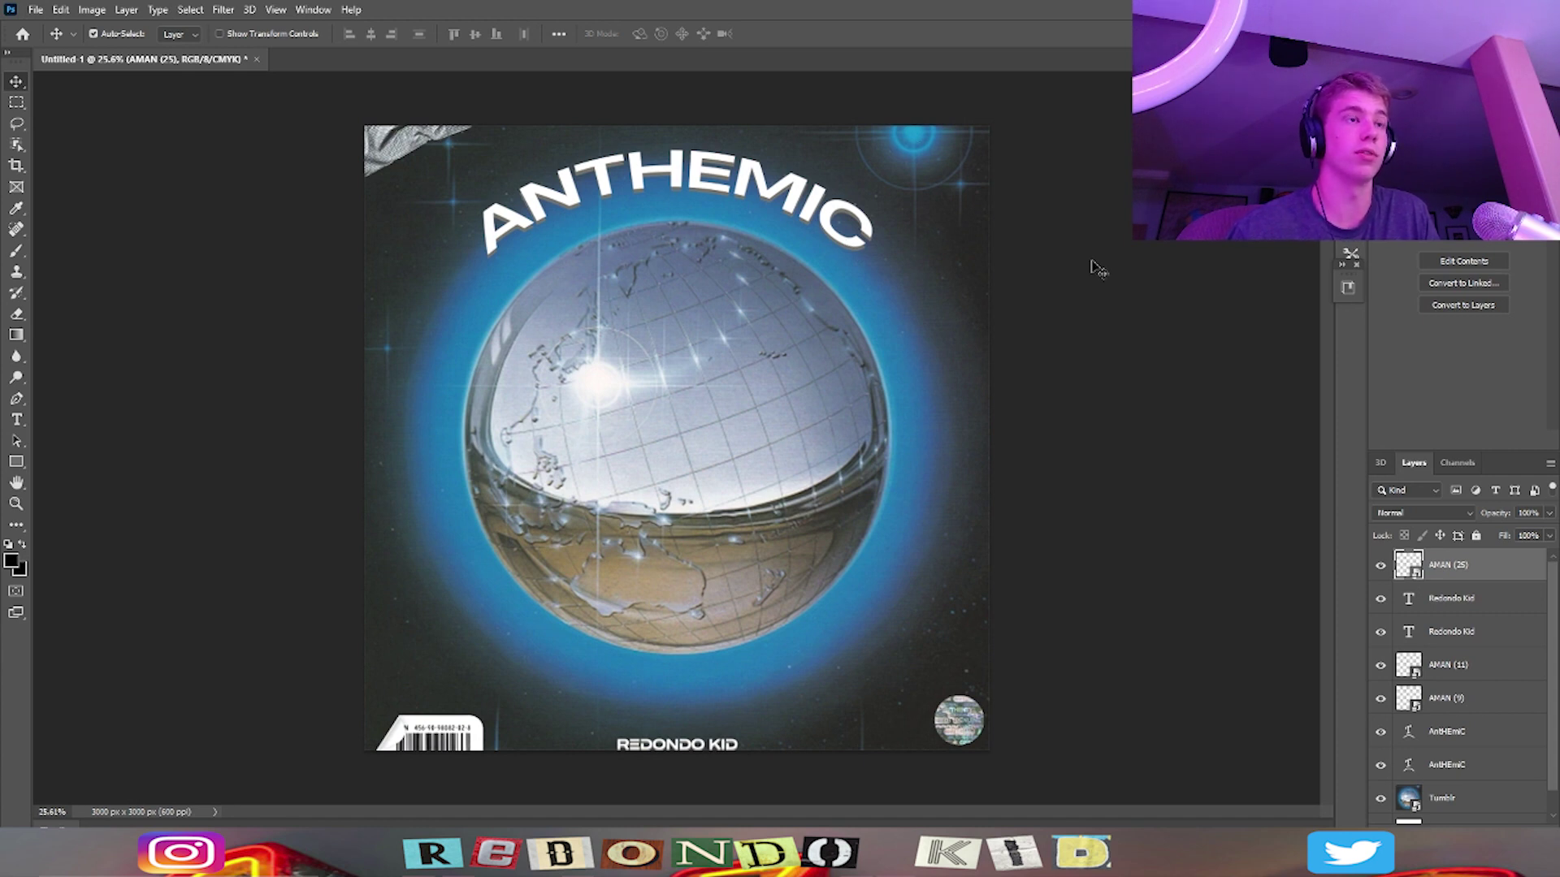
scroll(1006, 470, down, 4)
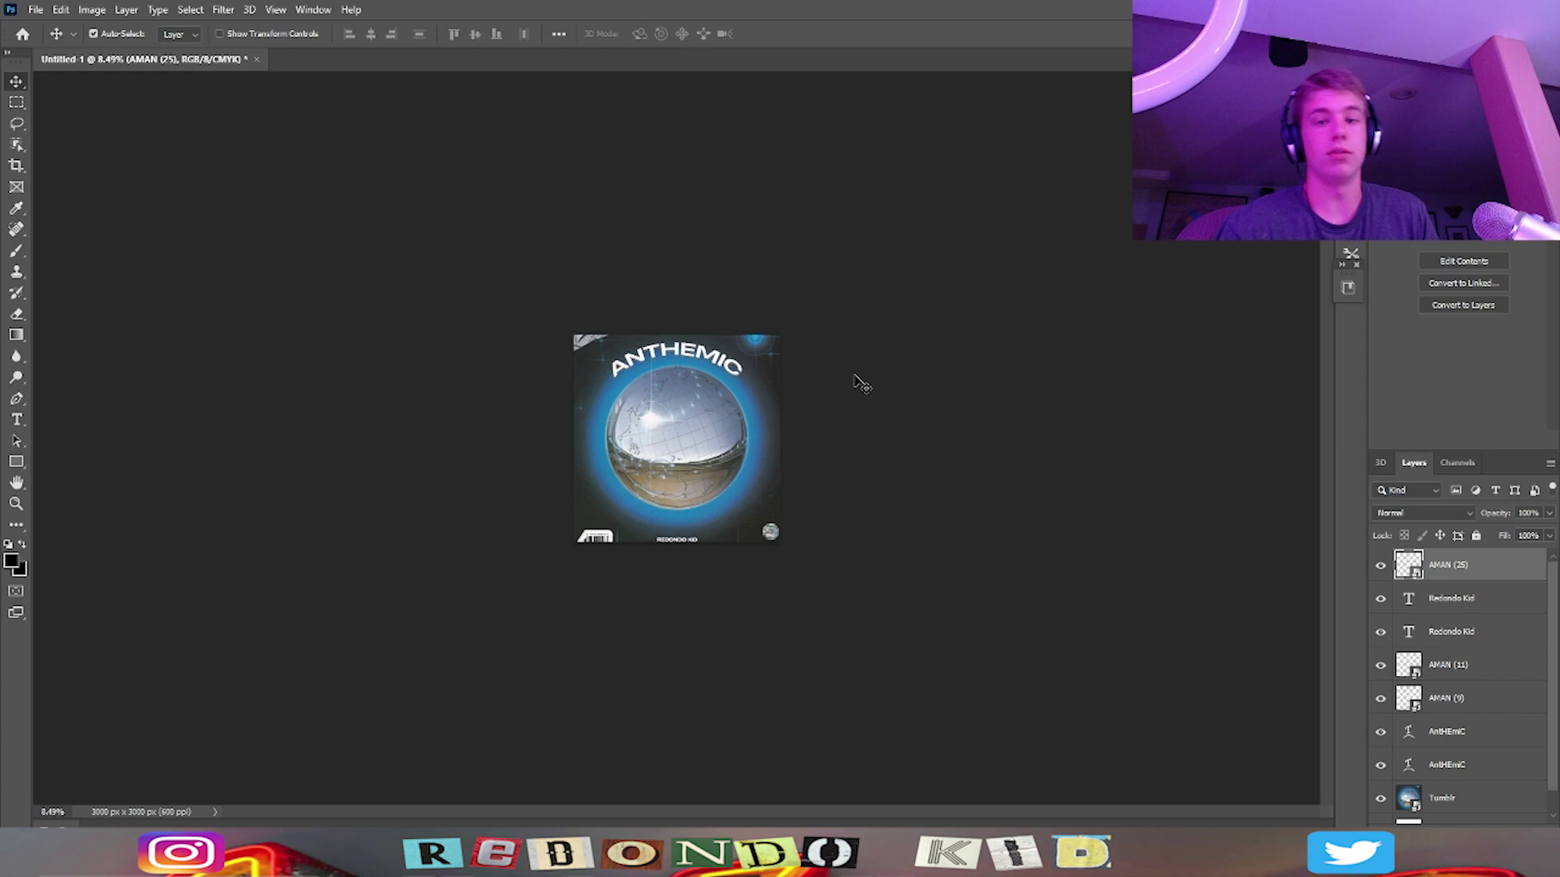